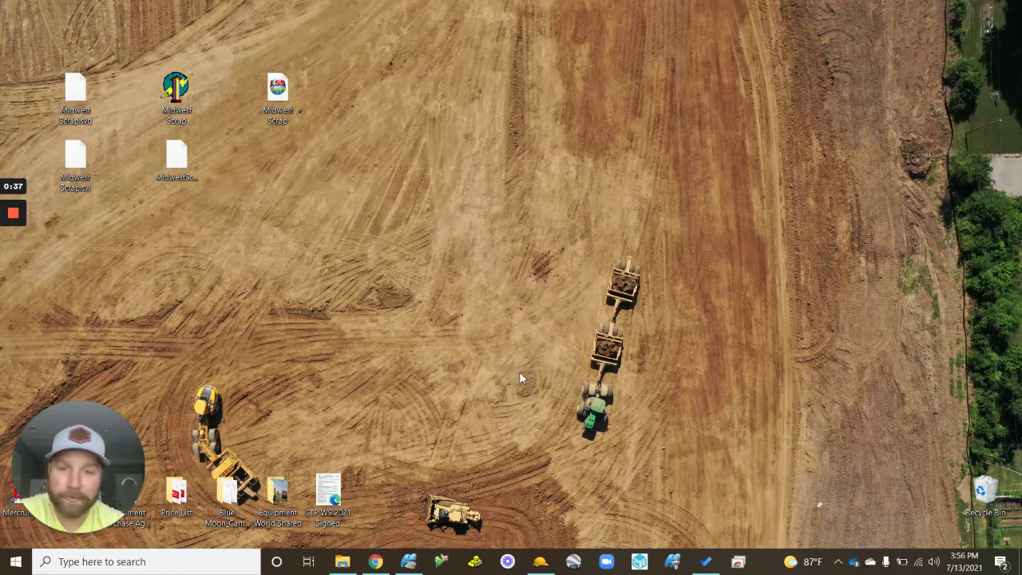
- Select the Midwest Scrap file and shrink the Business Center window to reveal the desktop
left_click(85, 106)
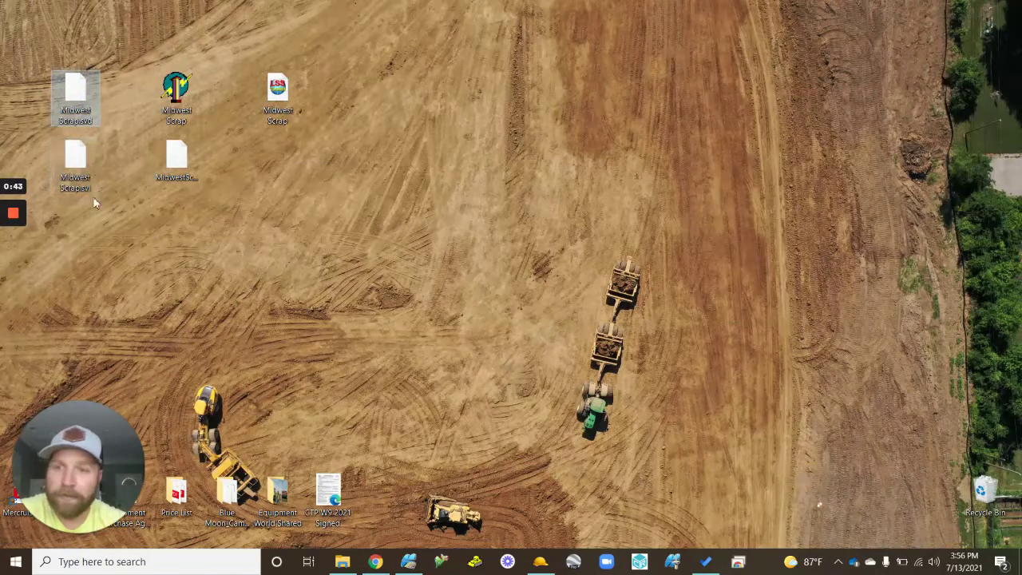
left_click(176, 160)
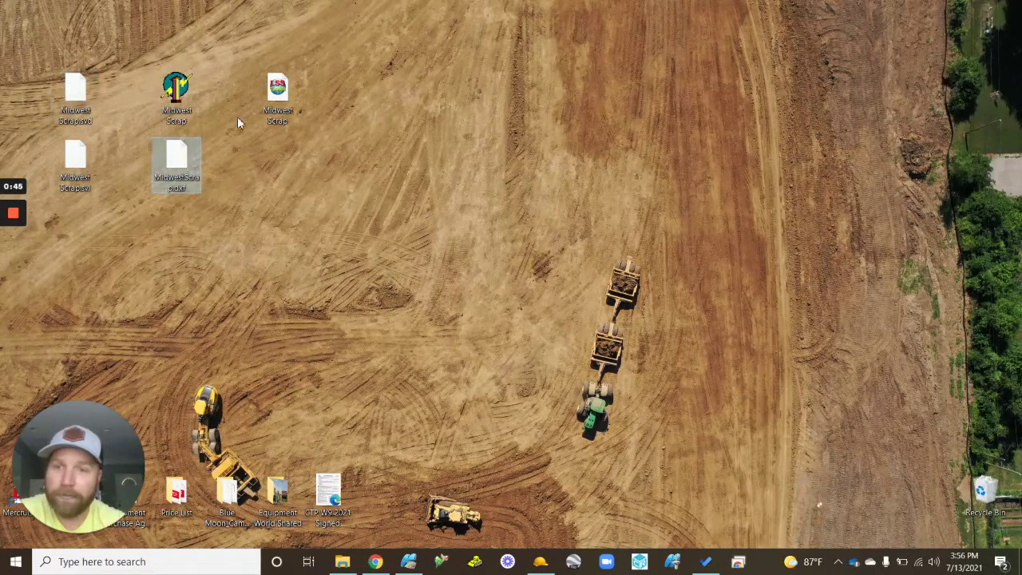
key("Up")
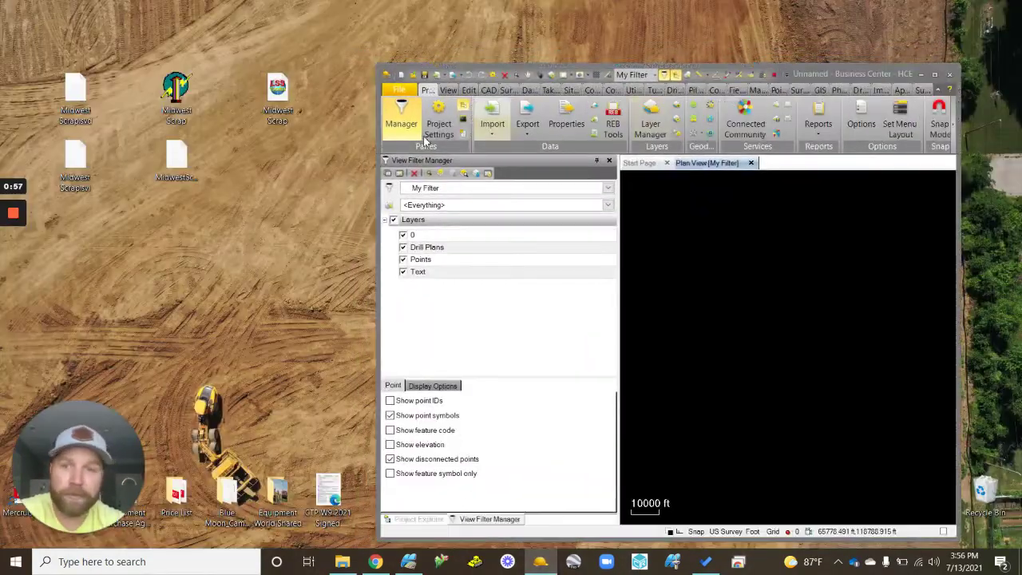
left_click_drag(226, 224, 718, 305)
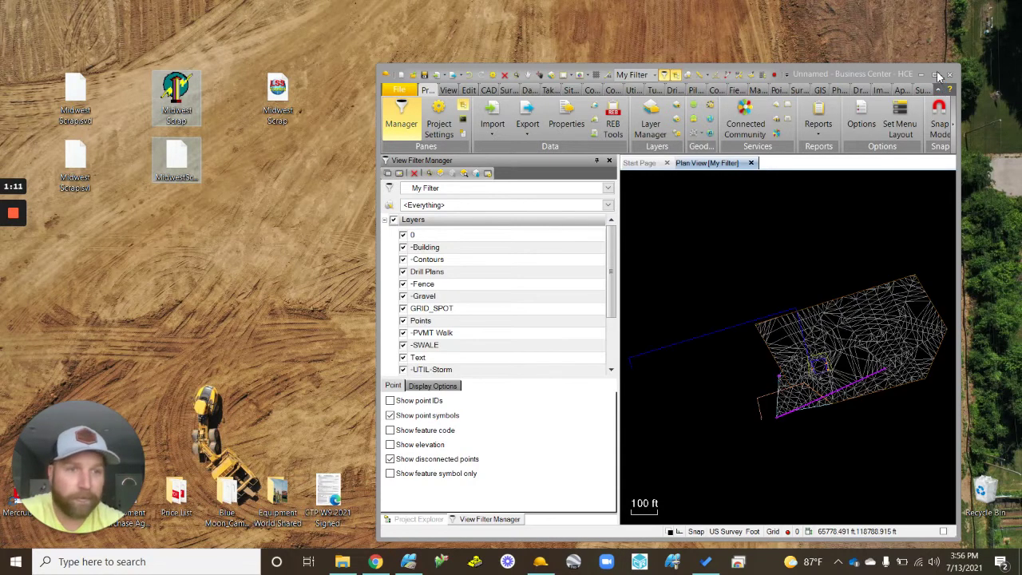
- Maximize Business Center, recentre the Midwest Scrap surface in plan view, and start an export
left_click(937, 74)
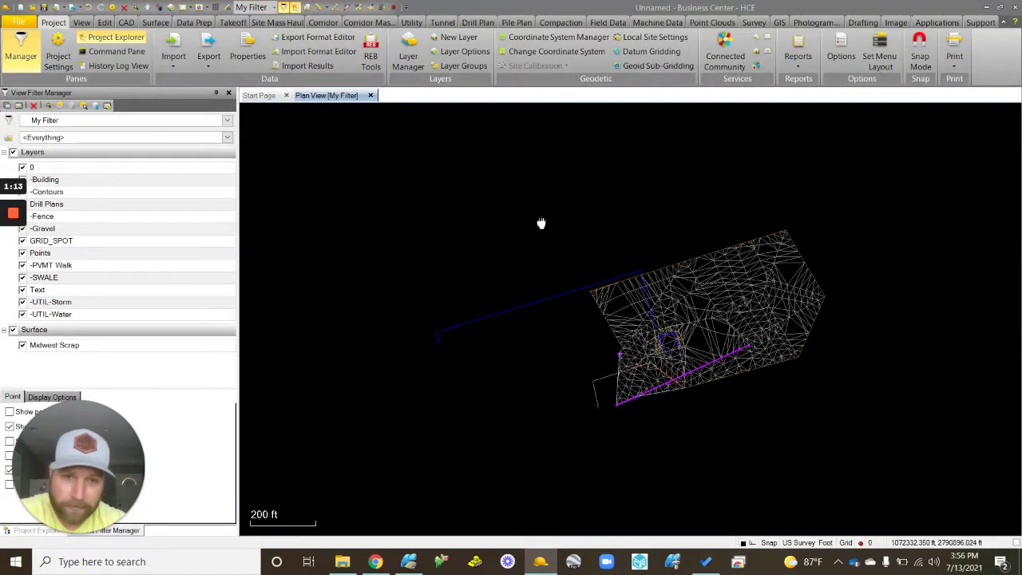
middle_click_drag(541, 224, 415, 223)
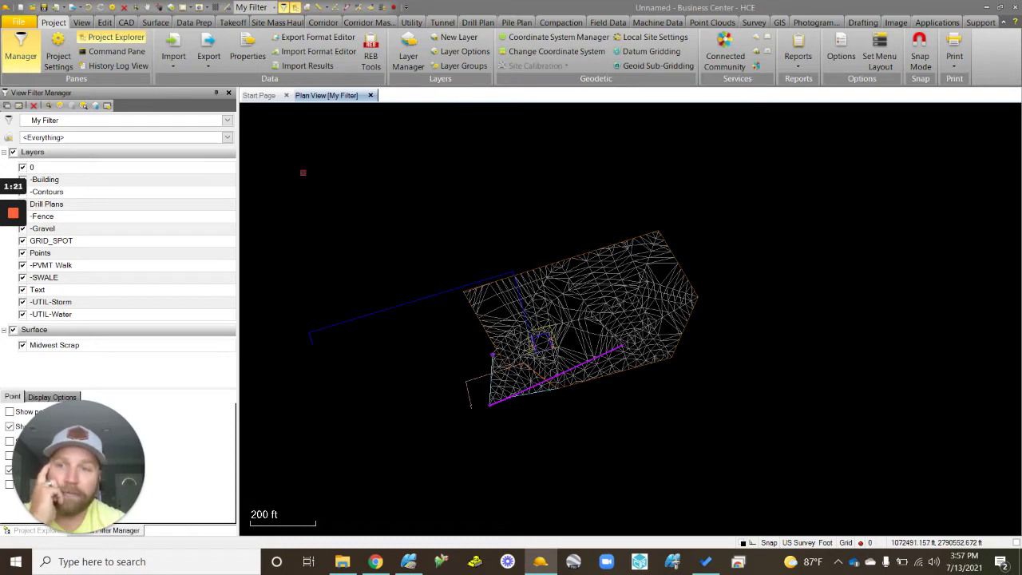
scroll(546, 293, "up", 2)
scroll(547, 293, "down", 2)
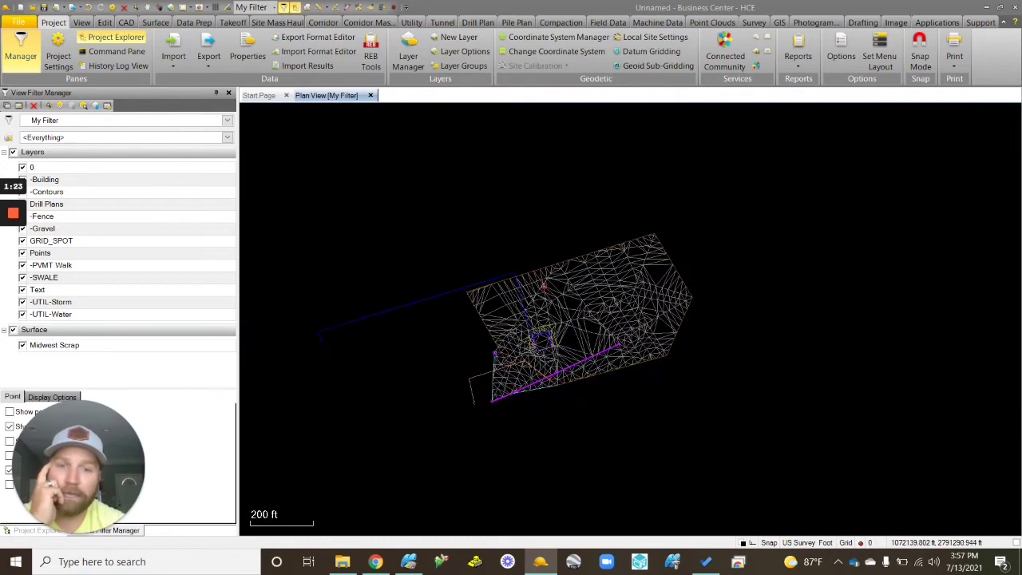
left_click(212, 48)
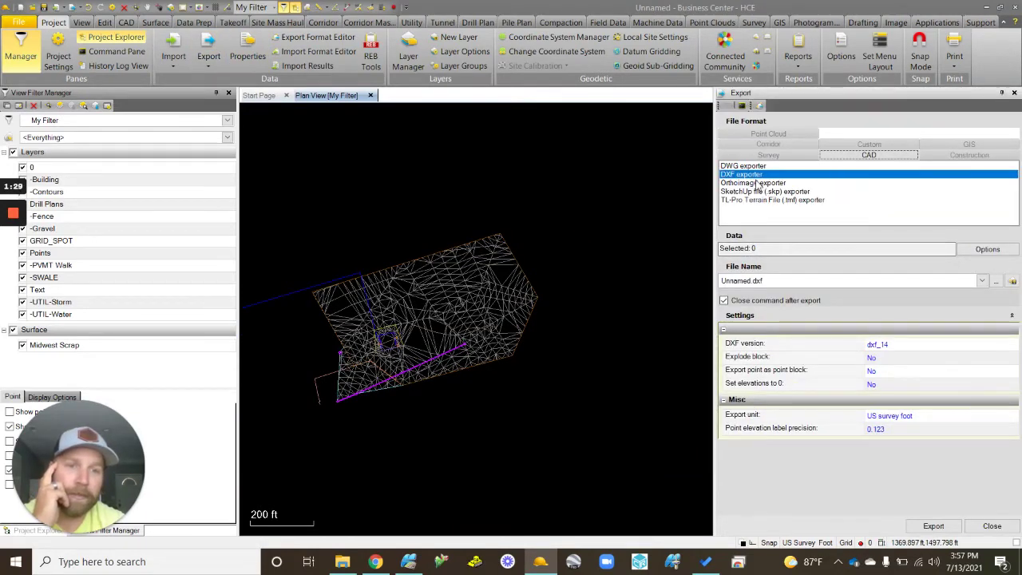
- Select all drawing objects and export them as DXF to the Desktop as scrap.dxf
left_click(984, 250)
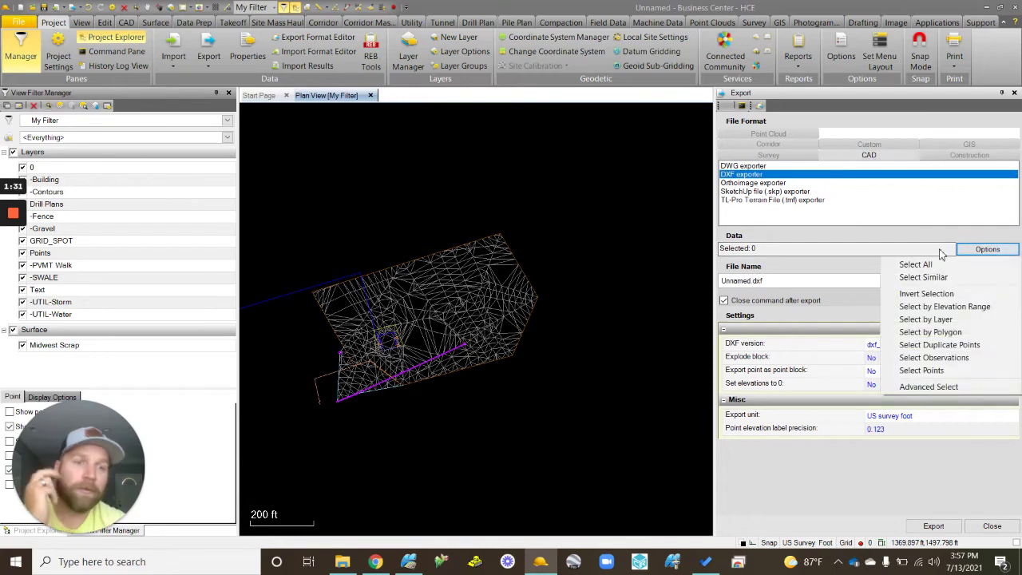
left_click(916, 264)
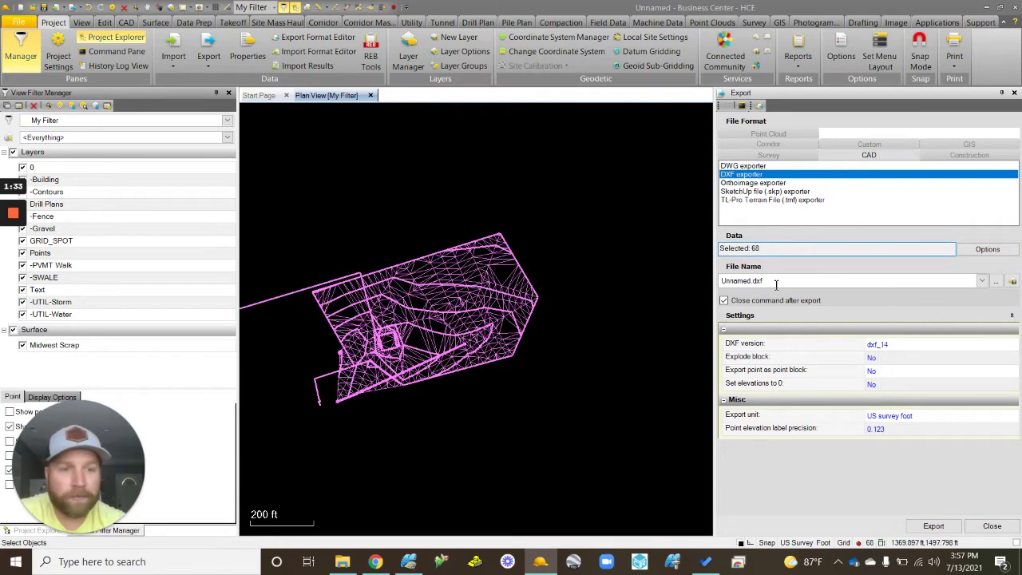
left_click(996, 281)
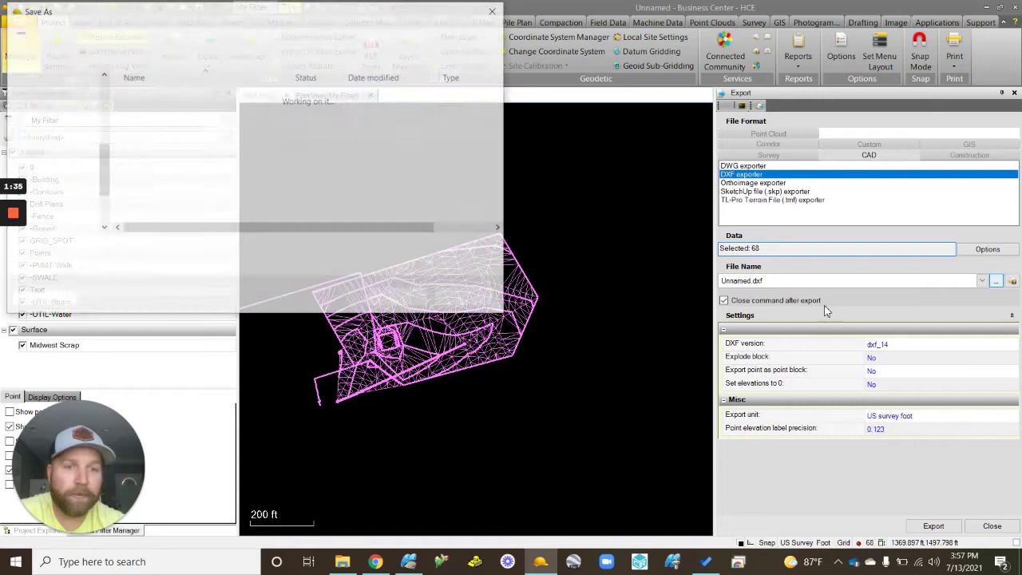
left_click(59, 124)
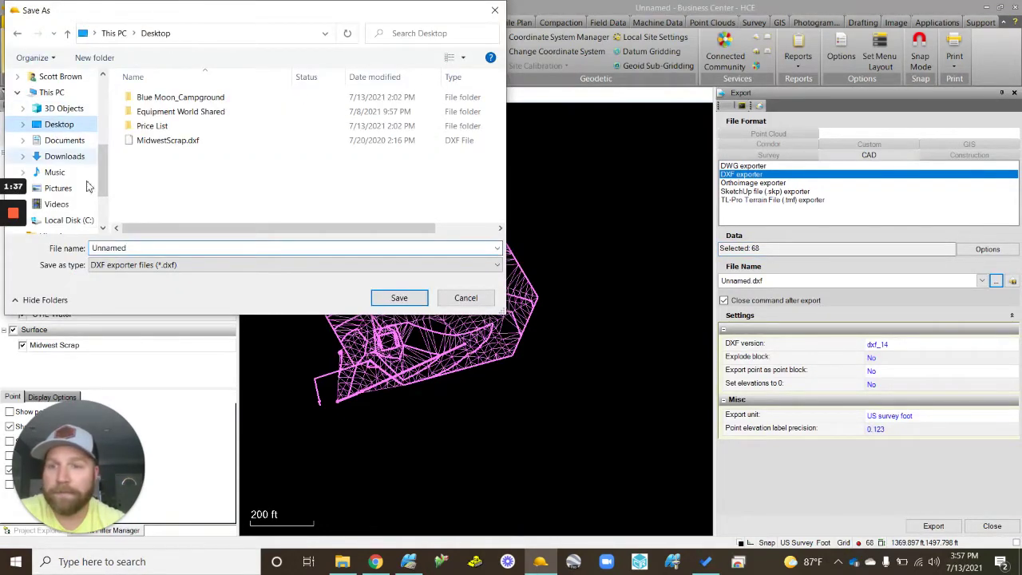
left_click(145, 248)
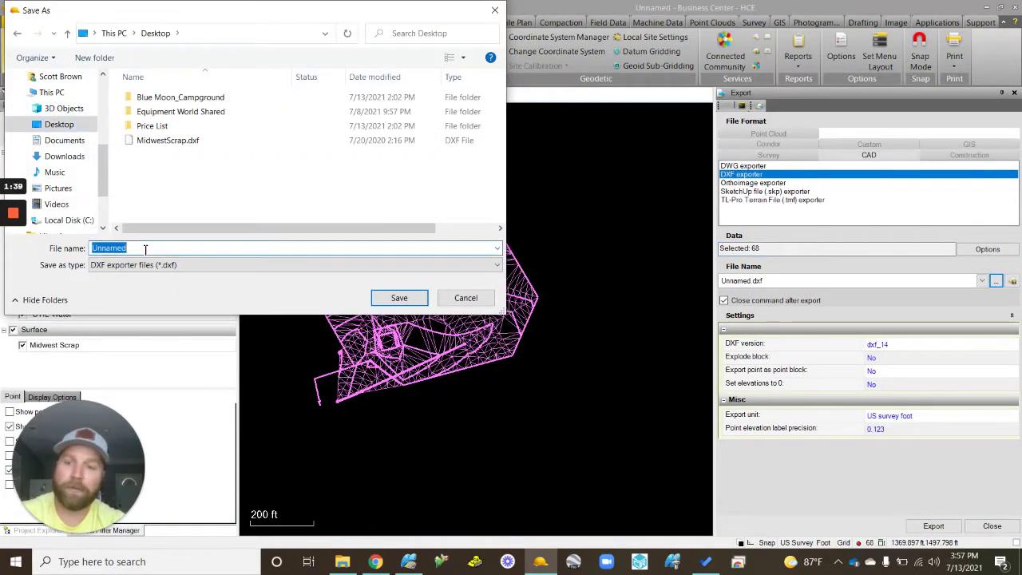
type("scrap")
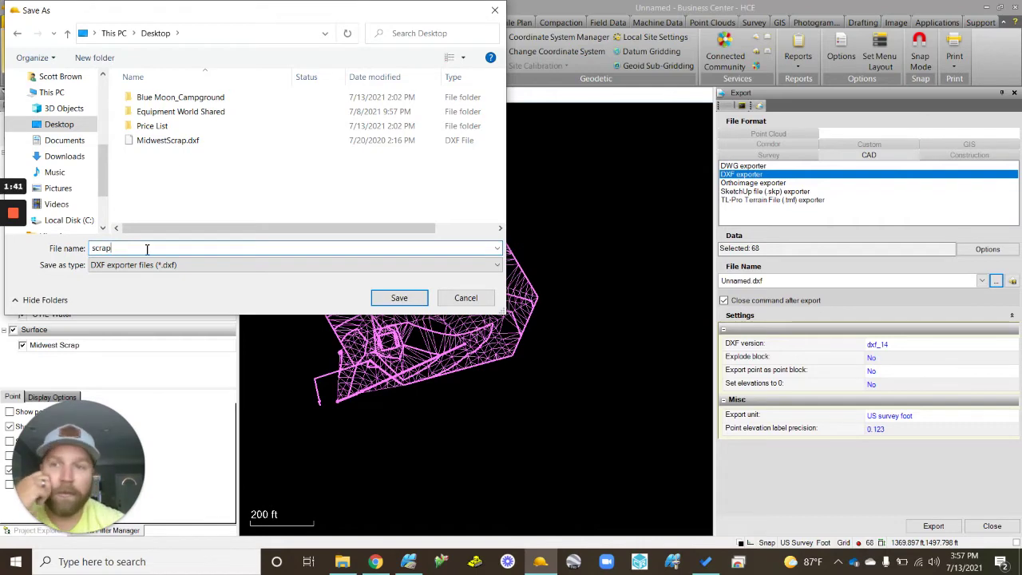
left_click(420, 297)
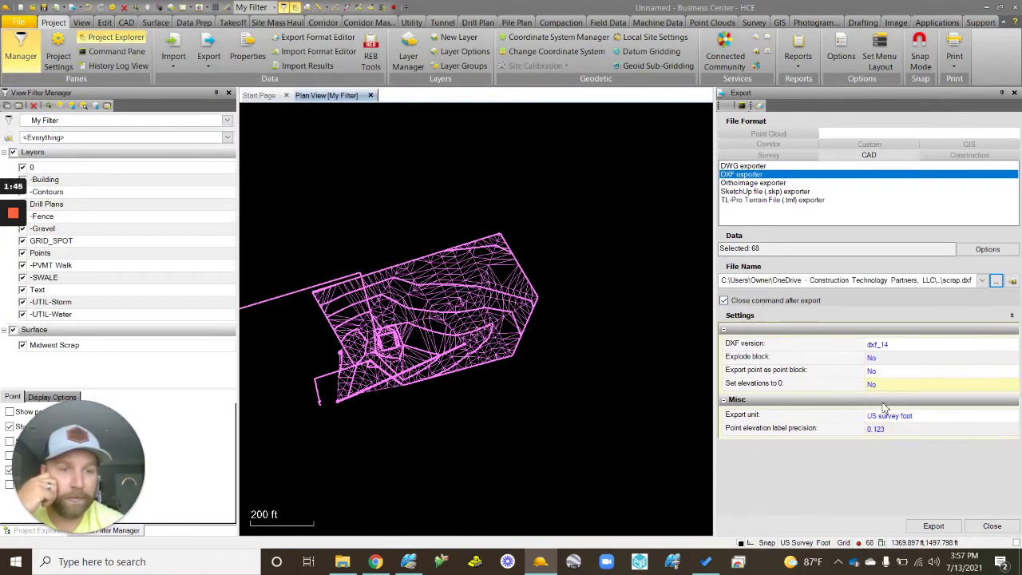
left_click(933, 526)
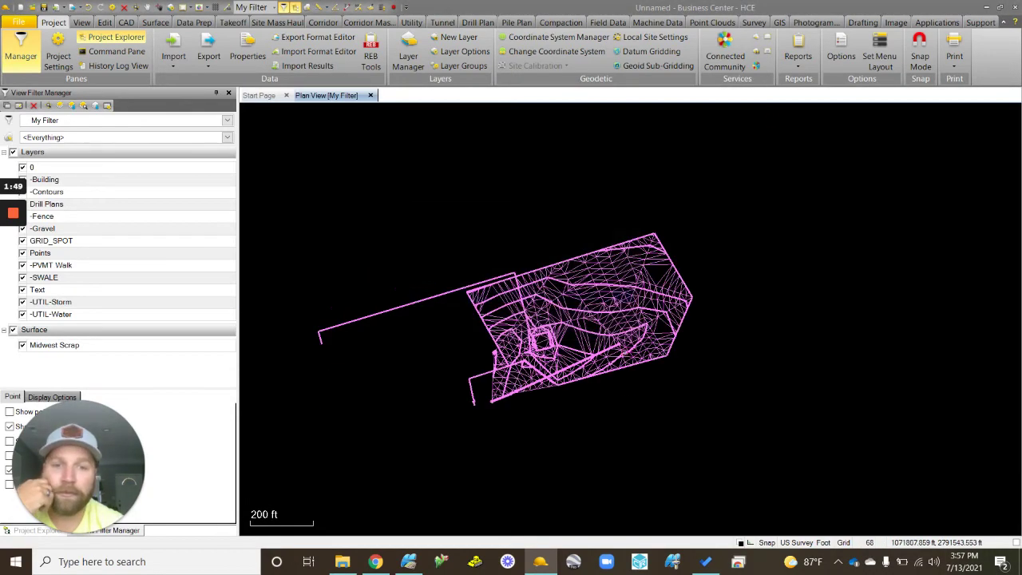
- Import MidwestScrap.dxf linework from the Desktop, then close Project1 without saving
left_click(984, 6)
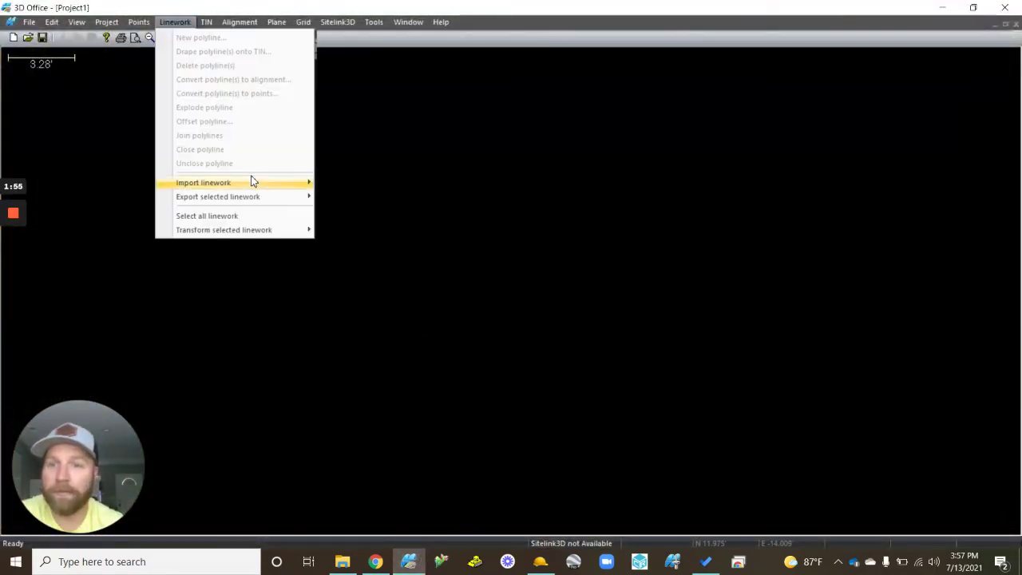
mouse_move(273, 185)
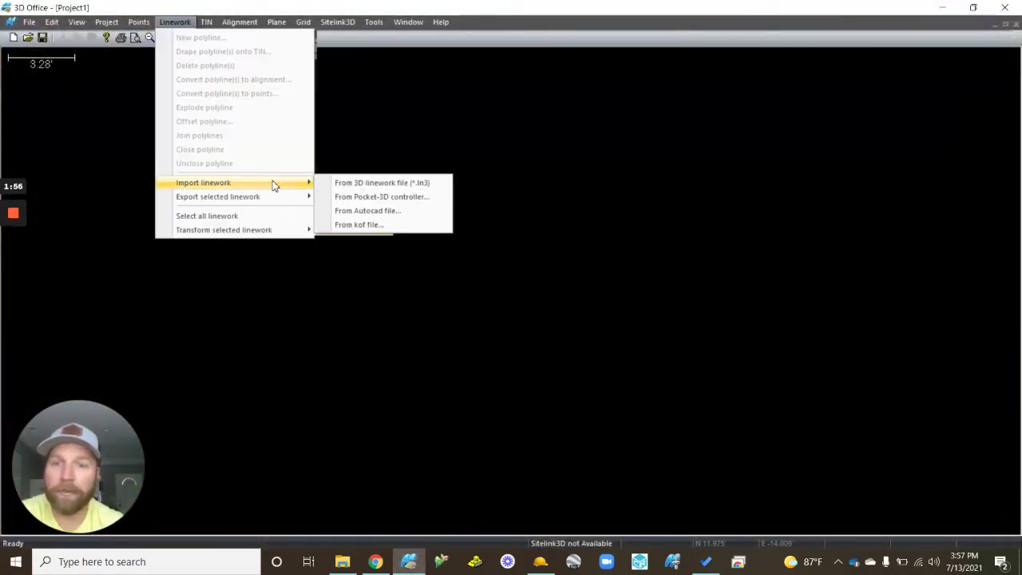
left_click(368, 211)
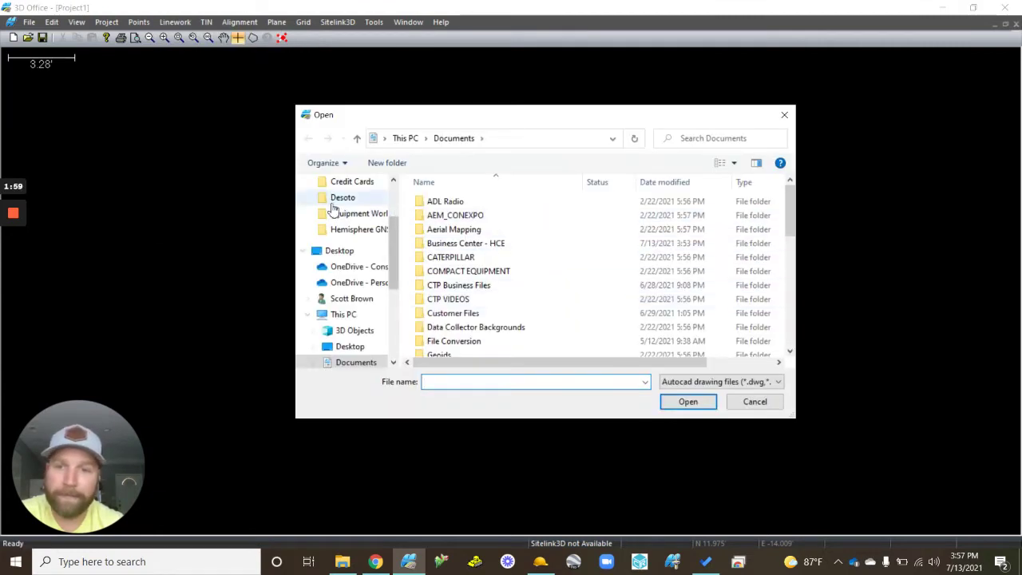
left_click(334, 206)
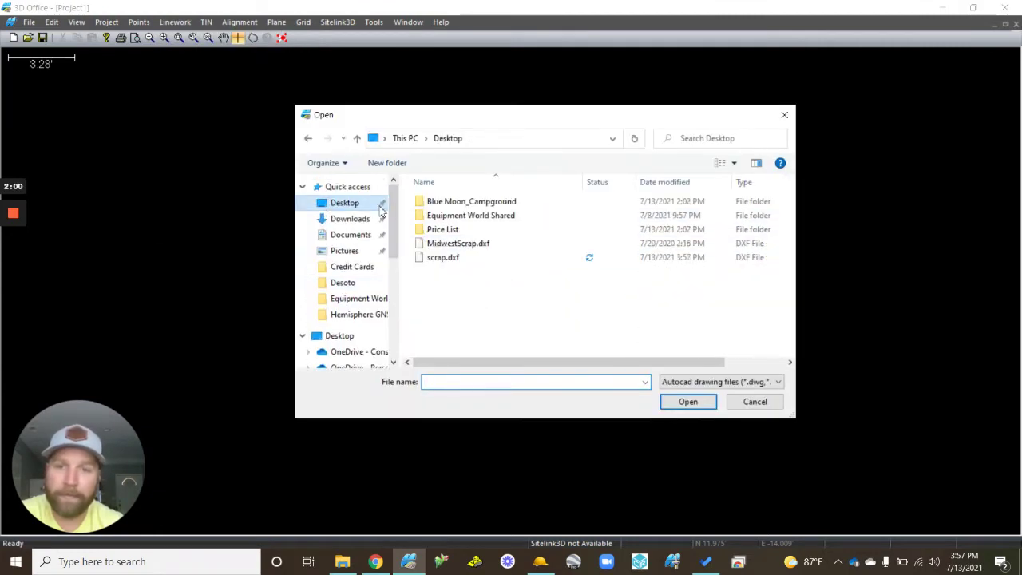
left_click(480, 245)
double_click(479, 246)
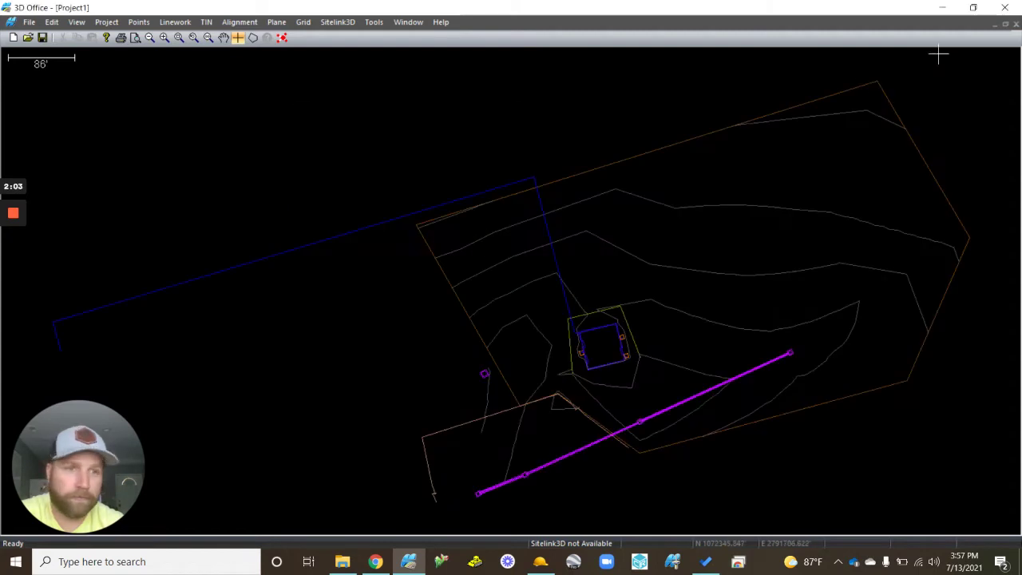
left_click(1005, 7)
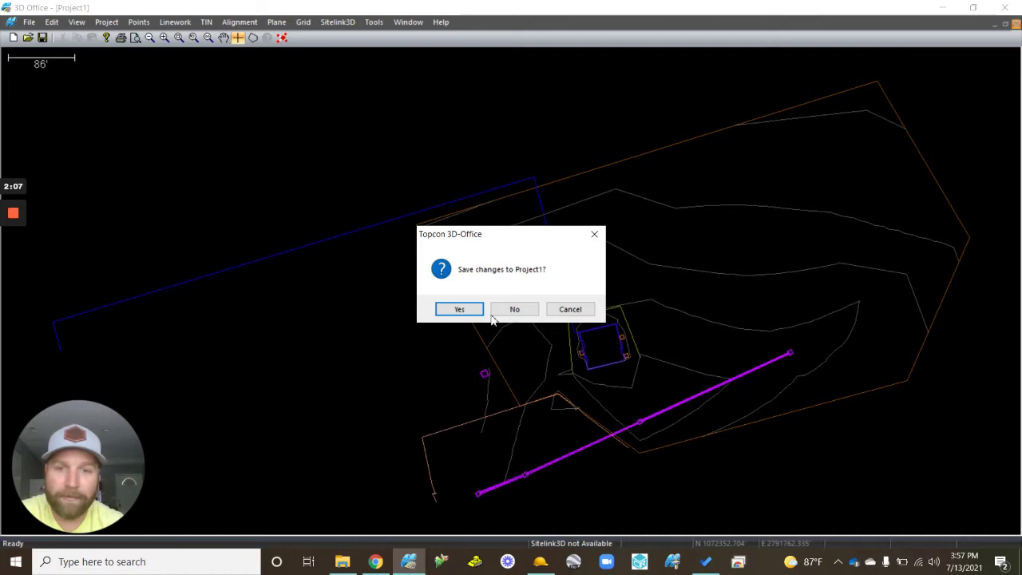
left_click(503, 312)
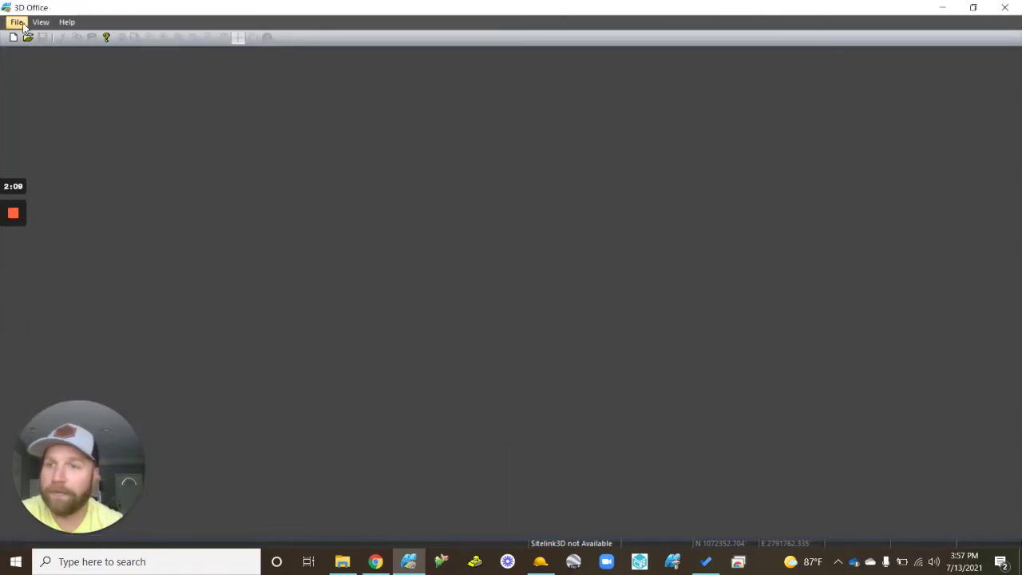
- Start a new project and import the scrap.dxf linework from AutoCAD
left_click(18, 22)
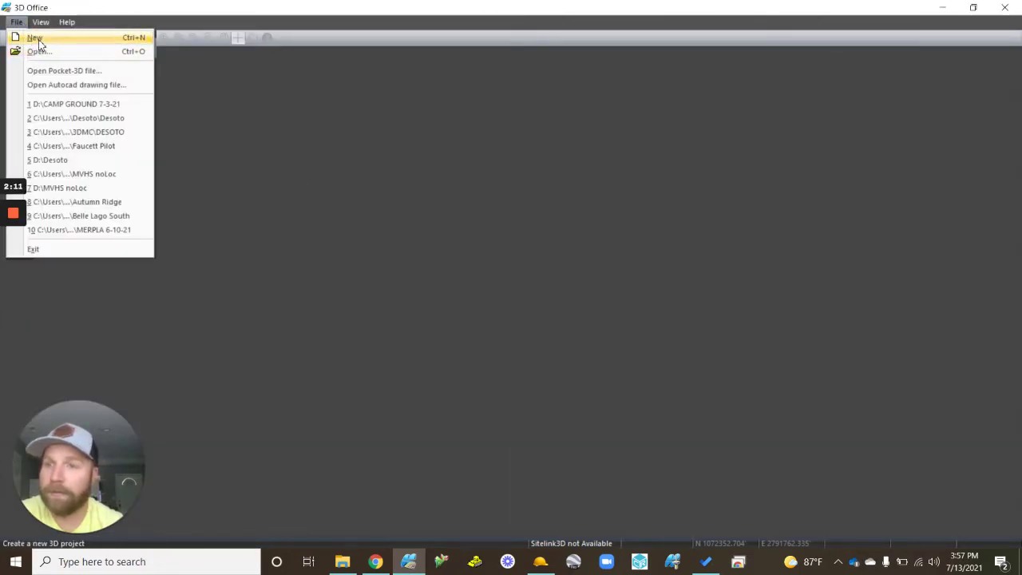
left_click(36, 38)
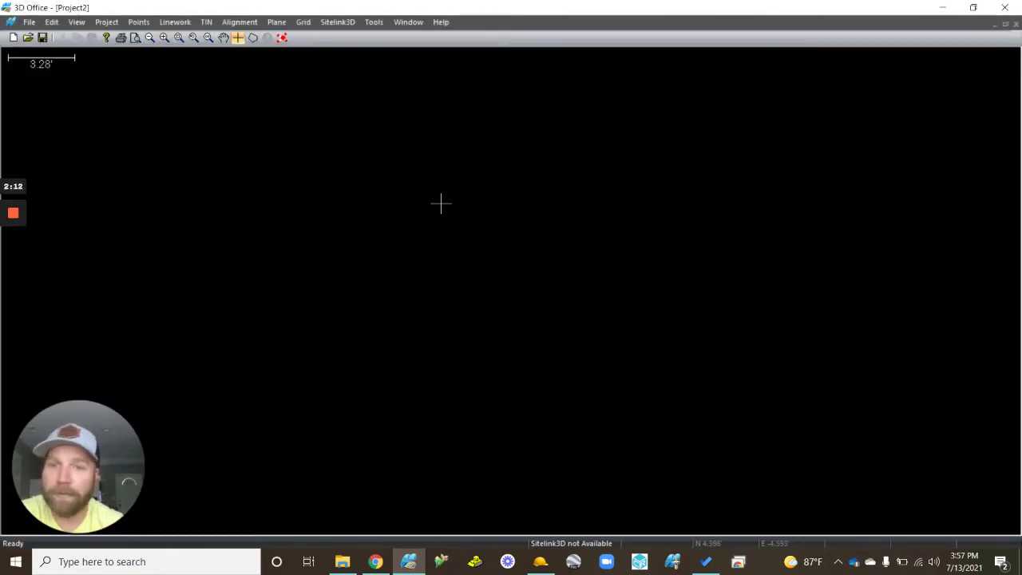
left_click(176, 22)
mouse_move(251, 188)
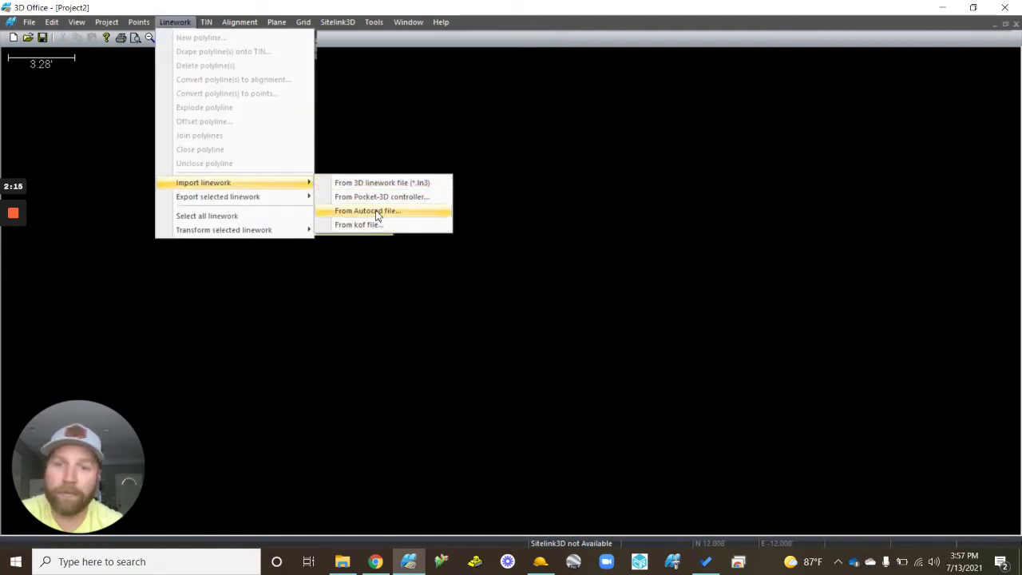
left_click(377, 213)
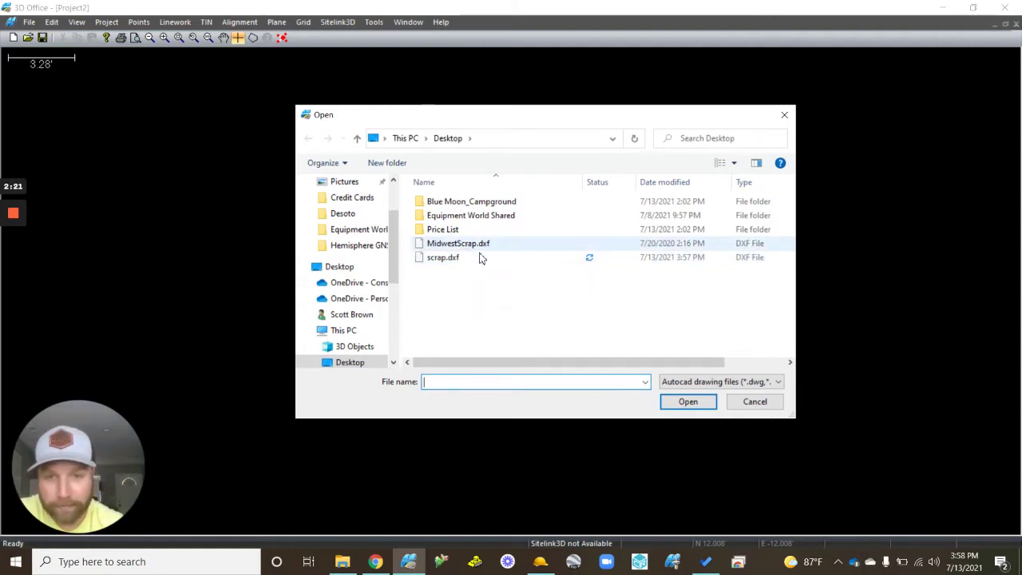
double_click(466, 264)
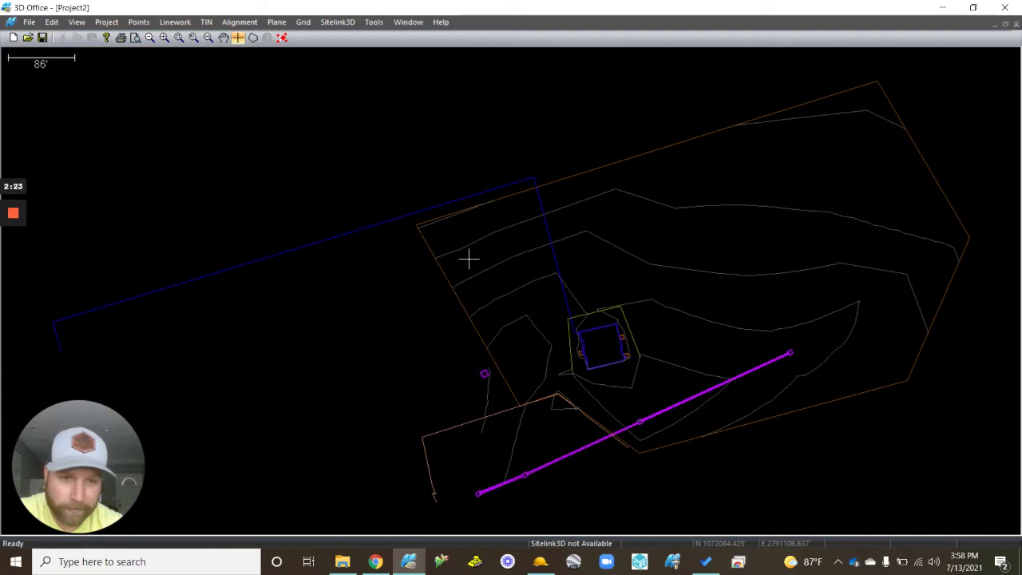
- Import scrap.dxf as a TIN surface
left_click(213, 22)
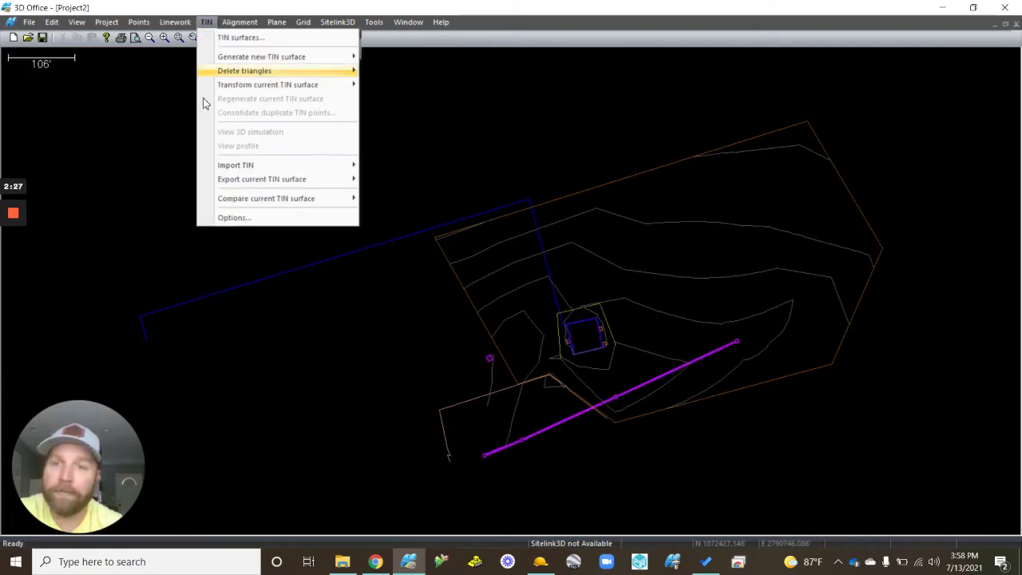
mouse_move(356, 166)
left_click(435, 193)
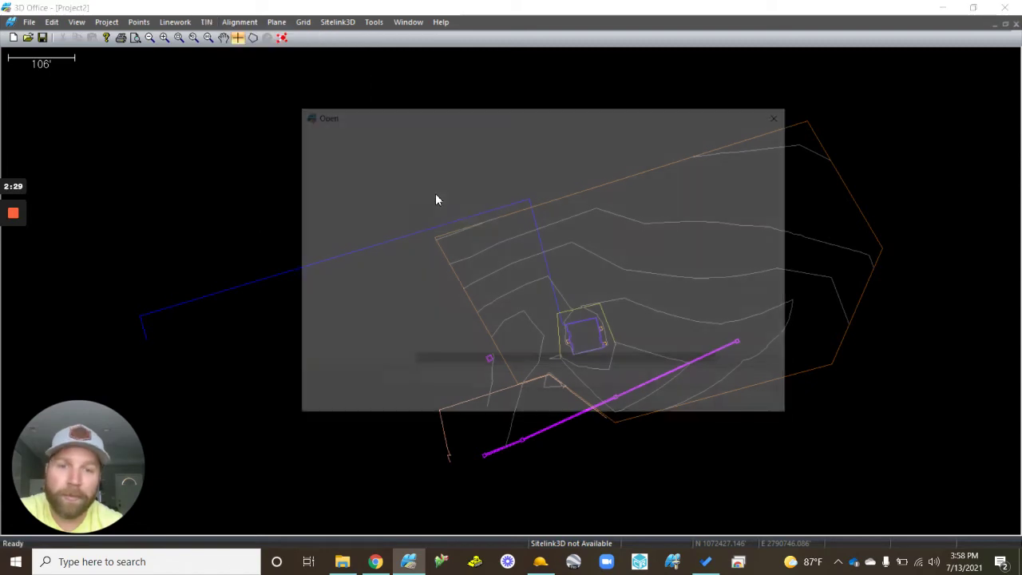
double_click(459, 257)
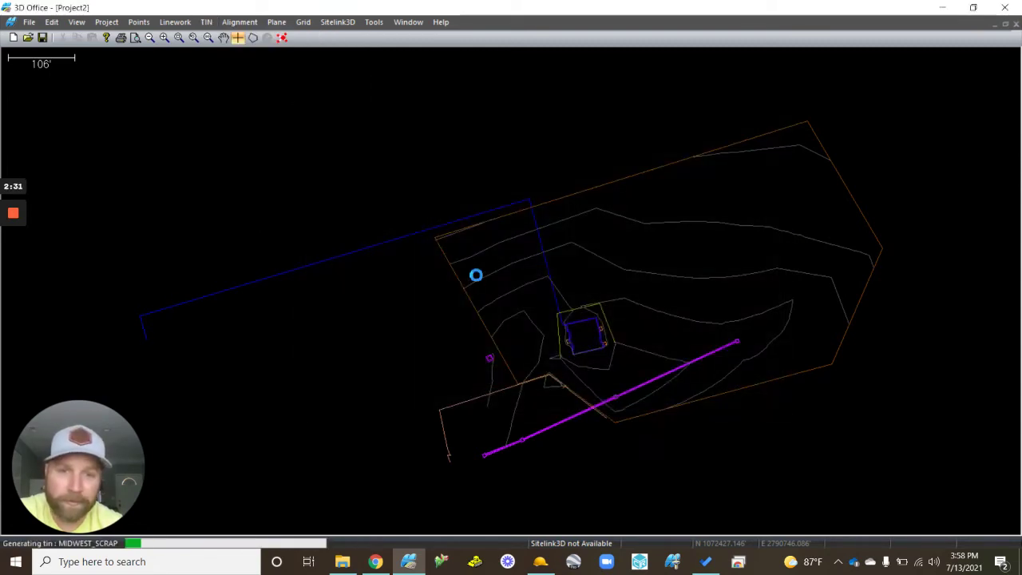
- Turn on Show triangle edges in the TIN options, then minimize 3D Office
left_click(207, 22)
left_click(239, 217)
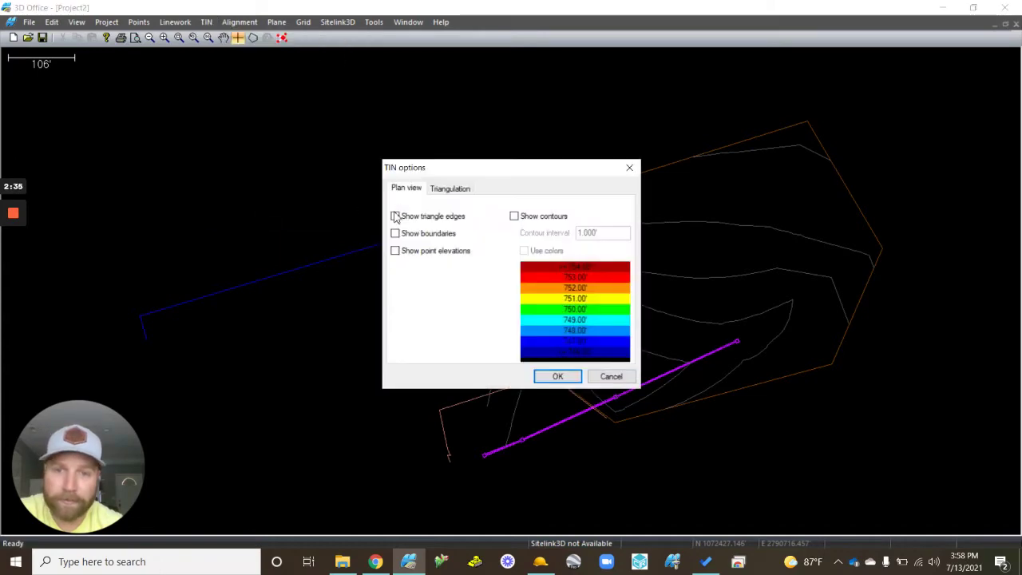
left_click(558, 376)
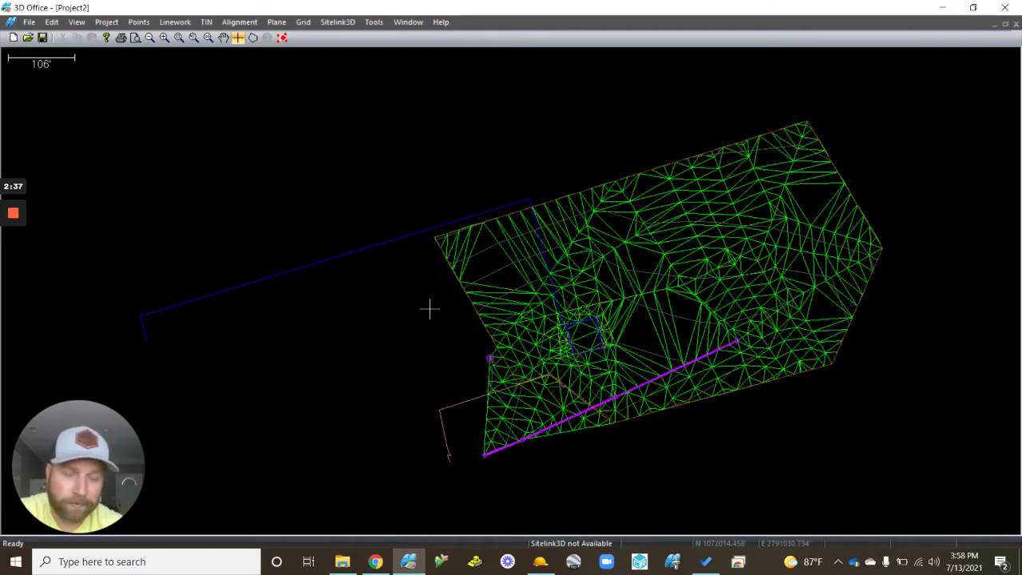
scroll(435, 300, "down", 1)
scroll(463, 284, "up", 2)
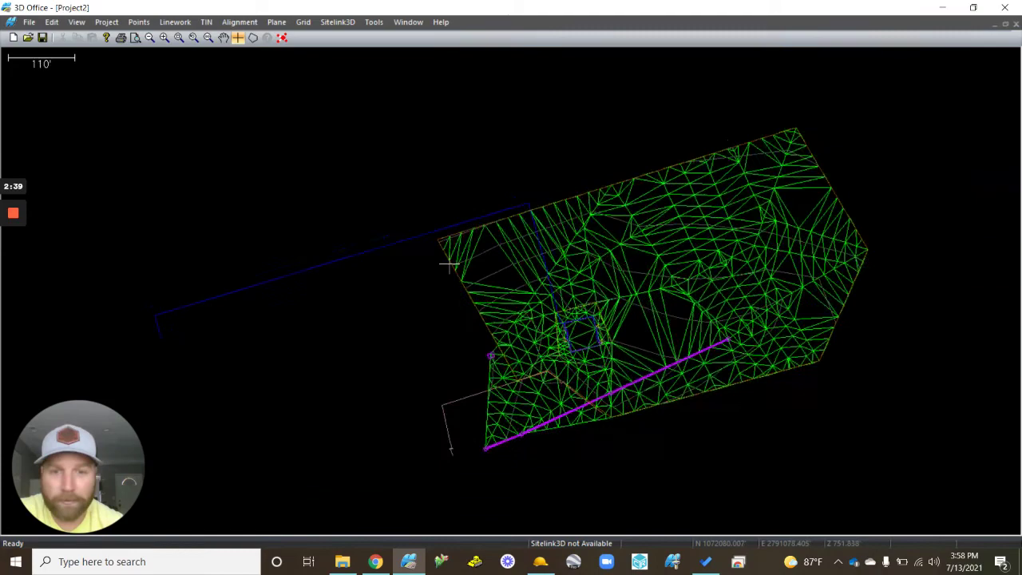
left_click(940, 10)
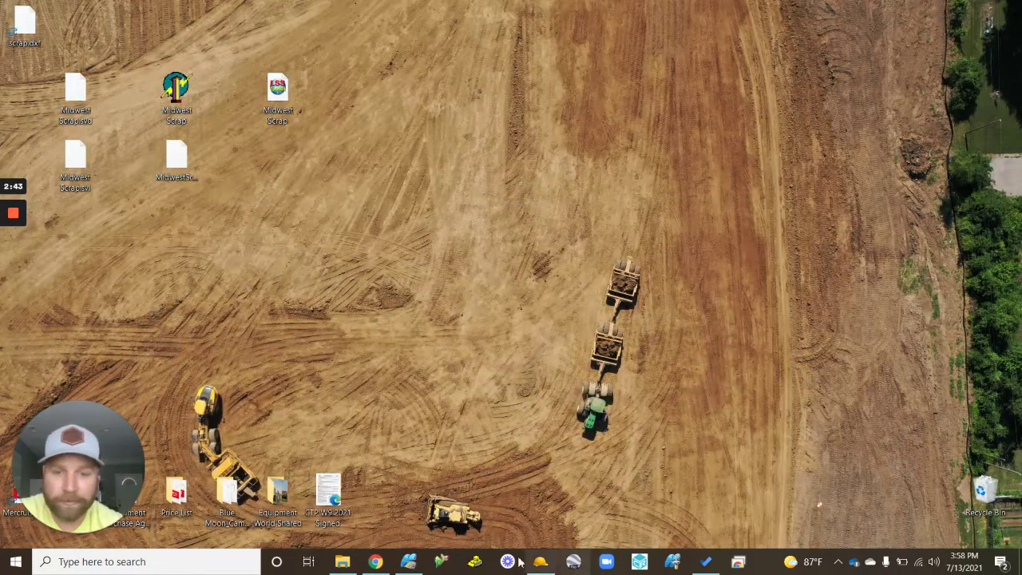
- Save the 3D Office project as Midwest Scrap (*.tp3) on the Desktop
left_click(408, 561)
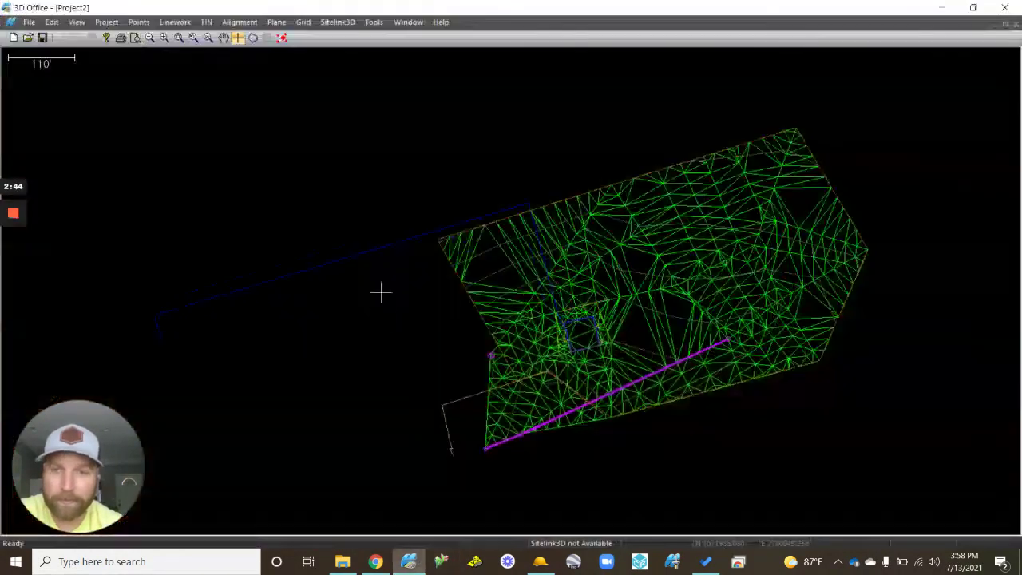
left_click(28, 21)
left_click(48, 76)
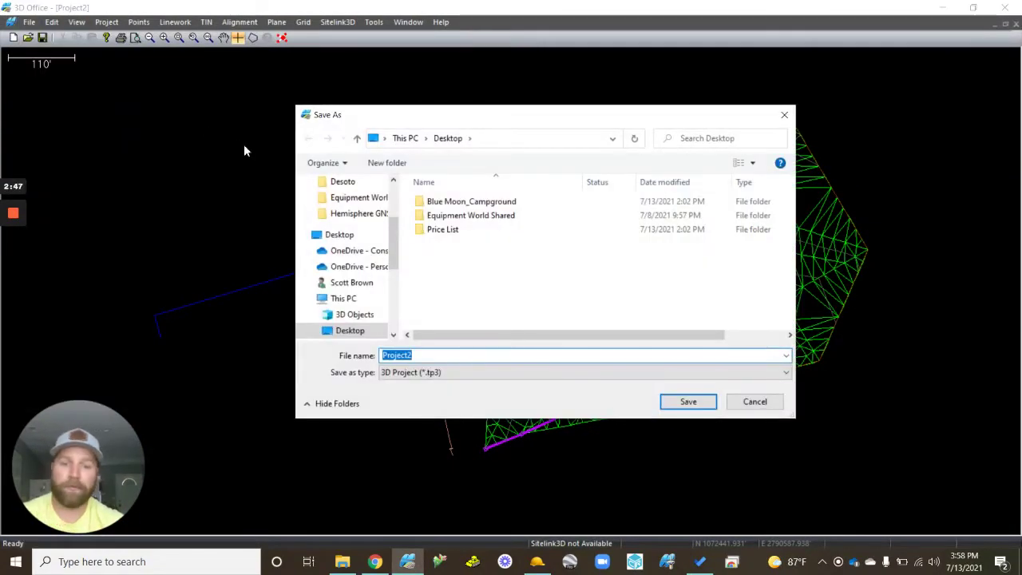
type("Midwest Scrap")
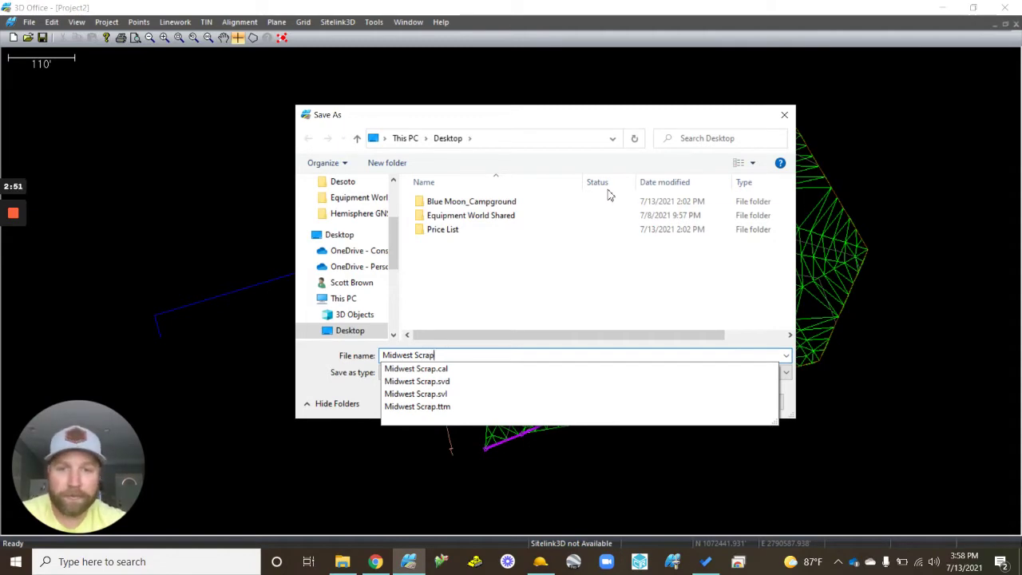
left_click(392, 473)
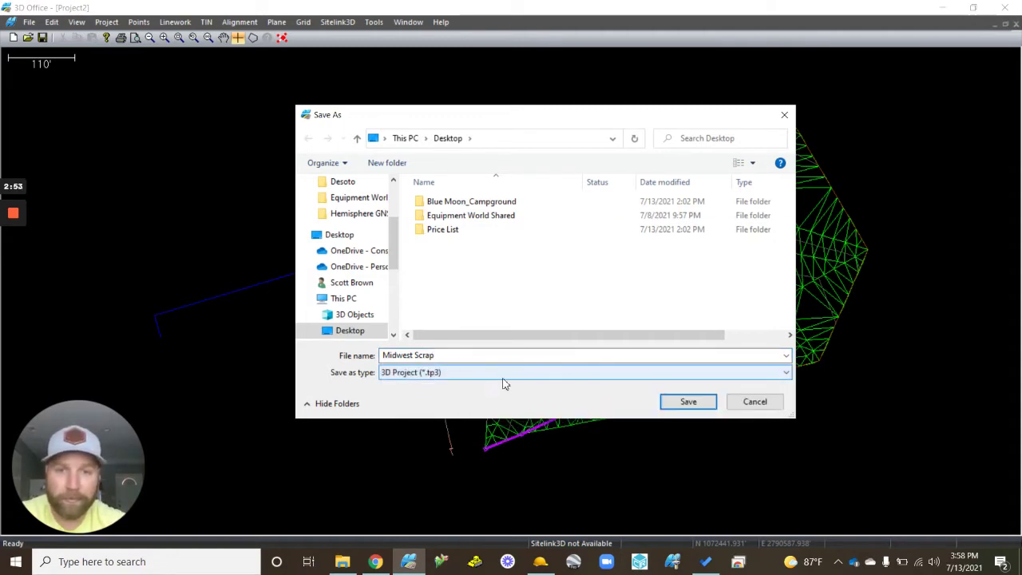
left_click(687, 402)
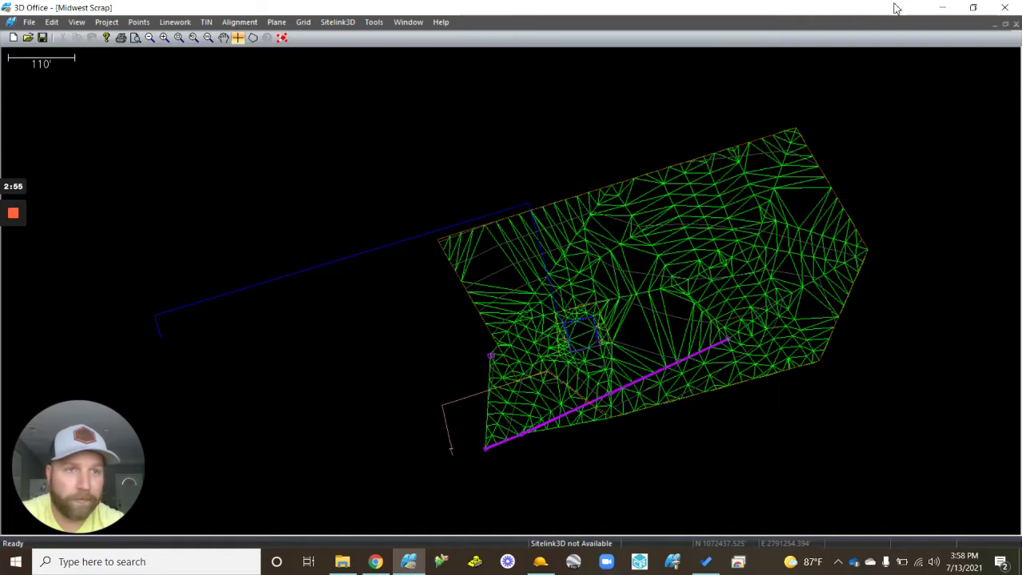
left_click(942, 7)
- Start a new default project without saving, then drag the Midwest Scrap file into Business Center
left_click(542, 562)
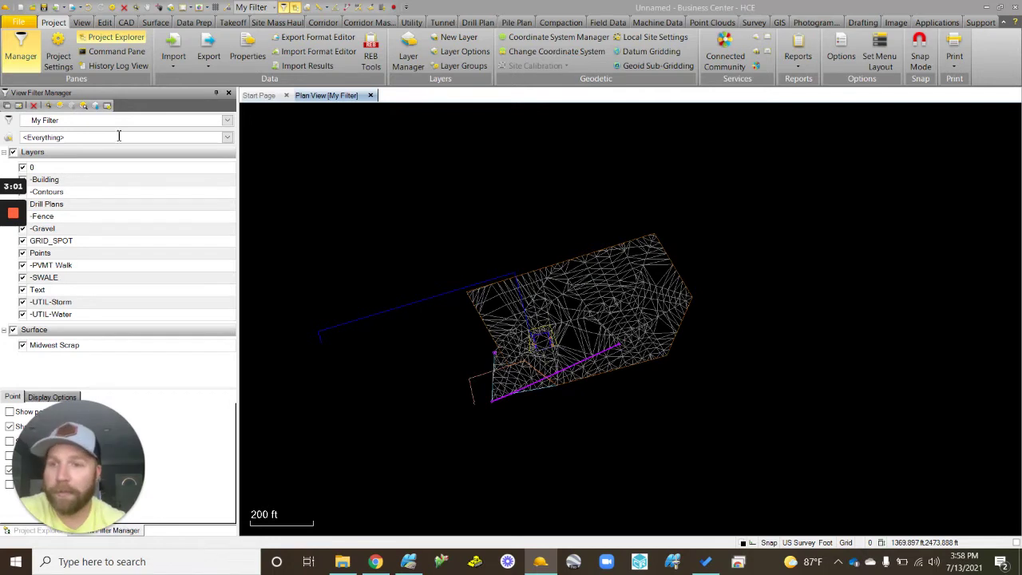
left_click(21, 8)
left_click(582, 297)
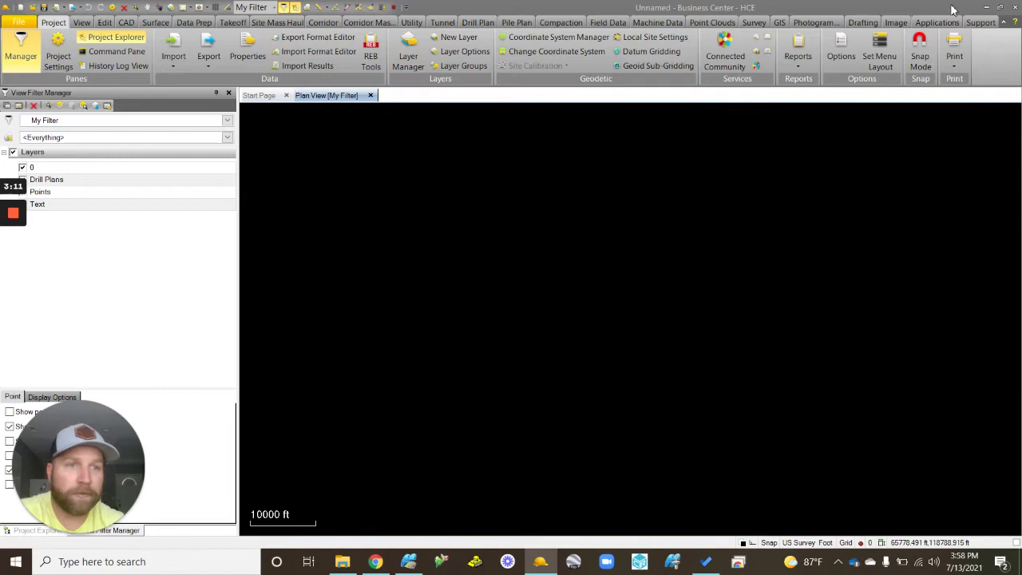
left_click(1002, 8)
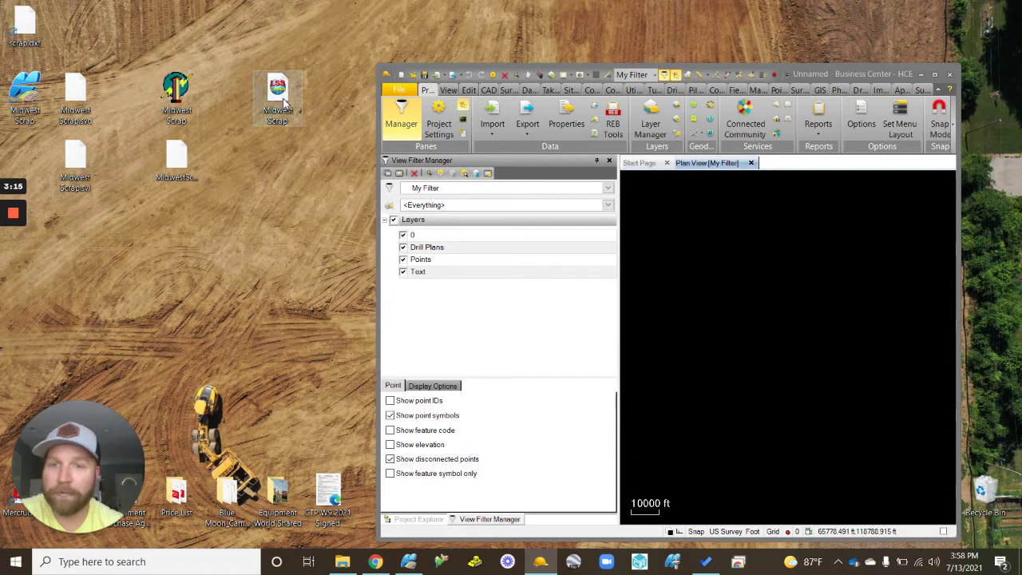
left_click_drag(284, 100, 716, 301)
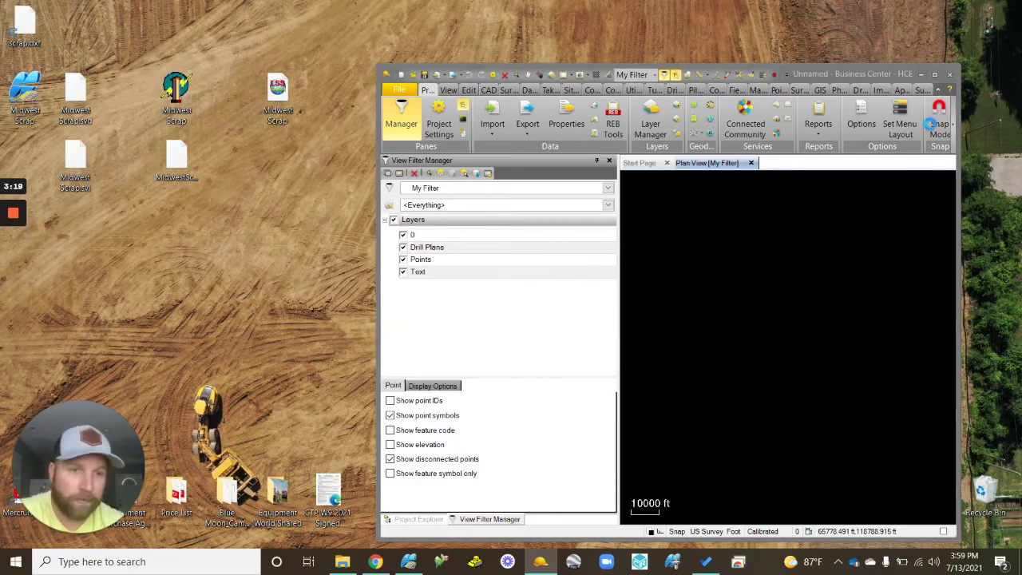
left_click(935, 74)
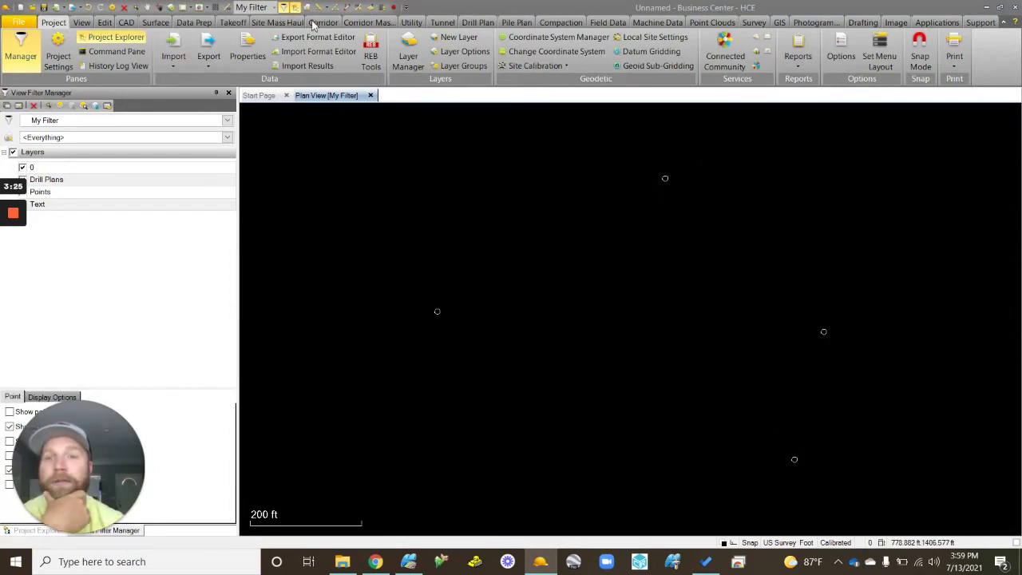
- Compute the site calibration from the Field Data tab, replacing the old results
left_click(605, 22)
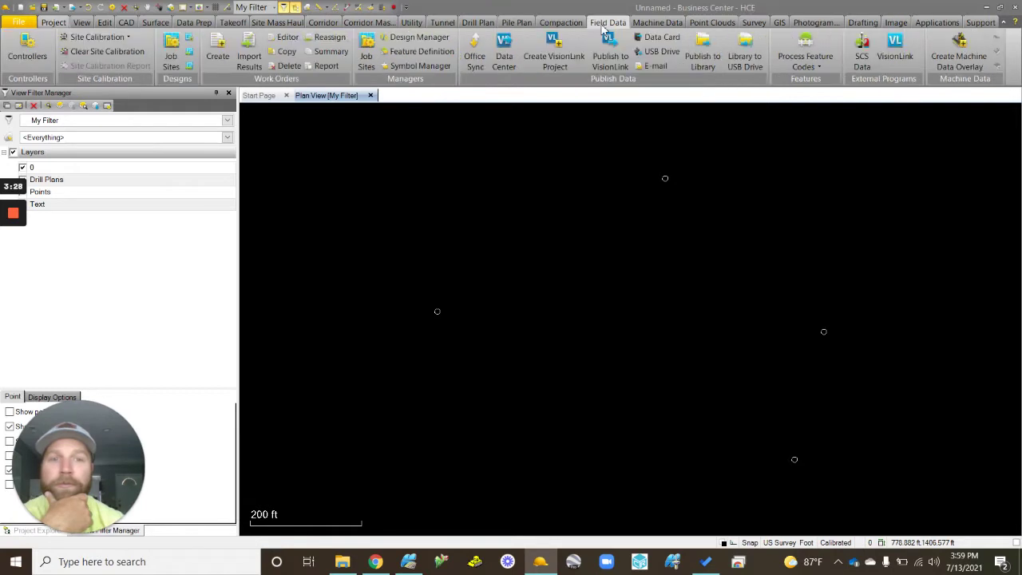
left_click(96, 38)
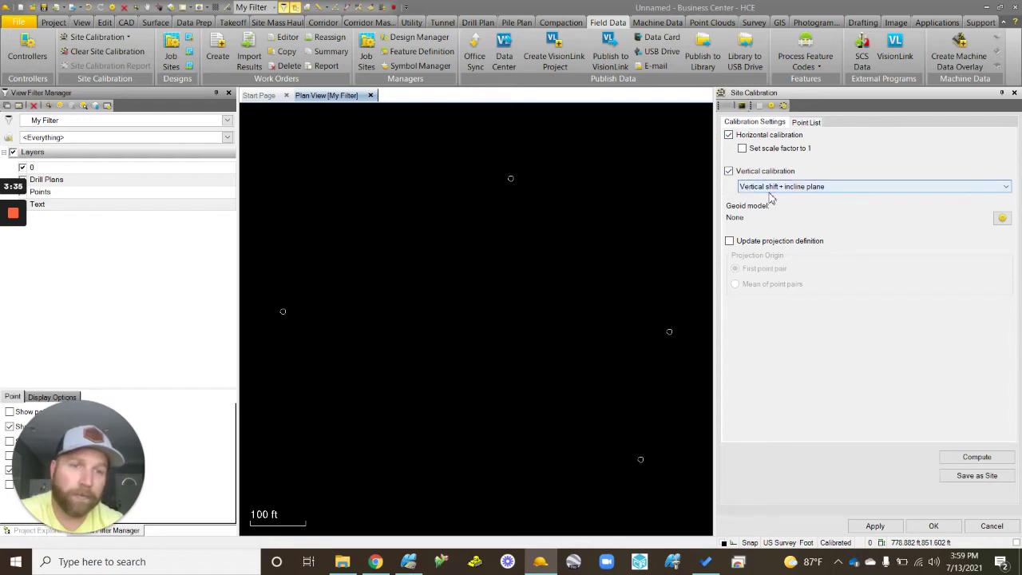
left_click(951, 459)
left_click(551, 295)
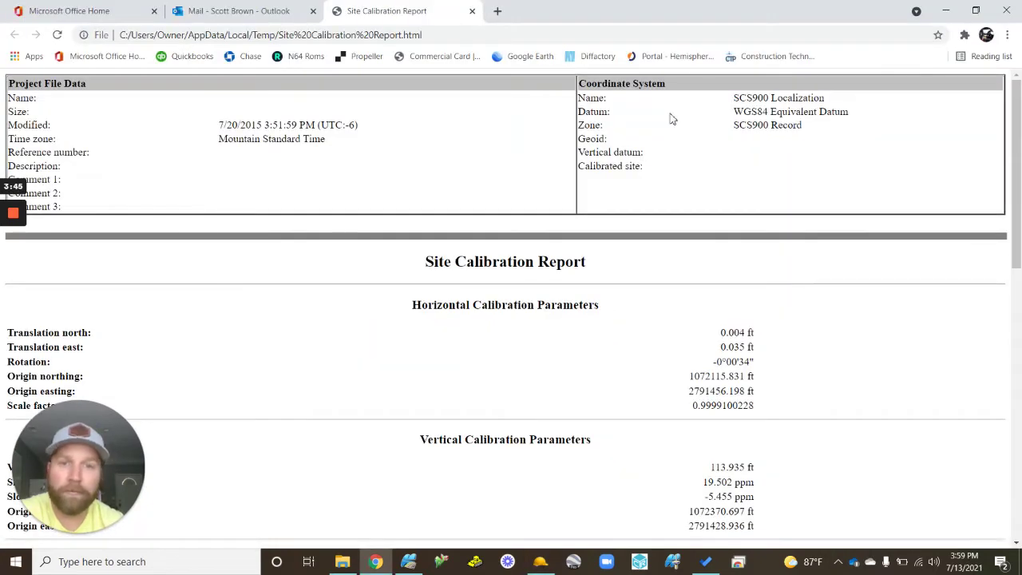
- Restore and widen the Chrome report, scrolling through calibration parameters and point residuals
left_click(973, 11)
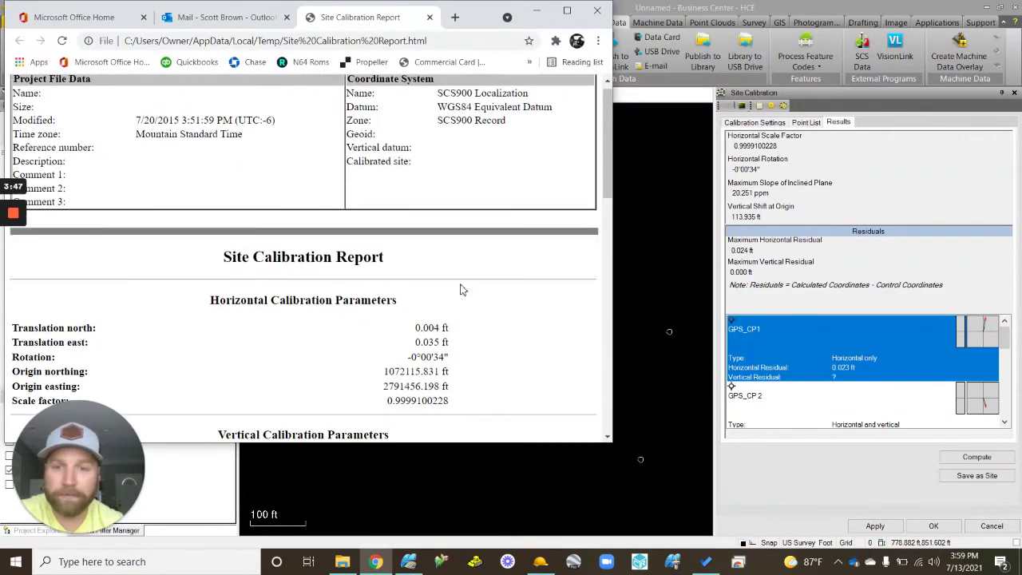
scroll(461, 288, "down", 3)
scroll(461, 288, "up", 3)
left_click_drag(613, 246, 680, 245)
scroll(518, 246, "down", 4)
scroll(518, 246, "down", 3)
scroll(517, 248, "up", 3)
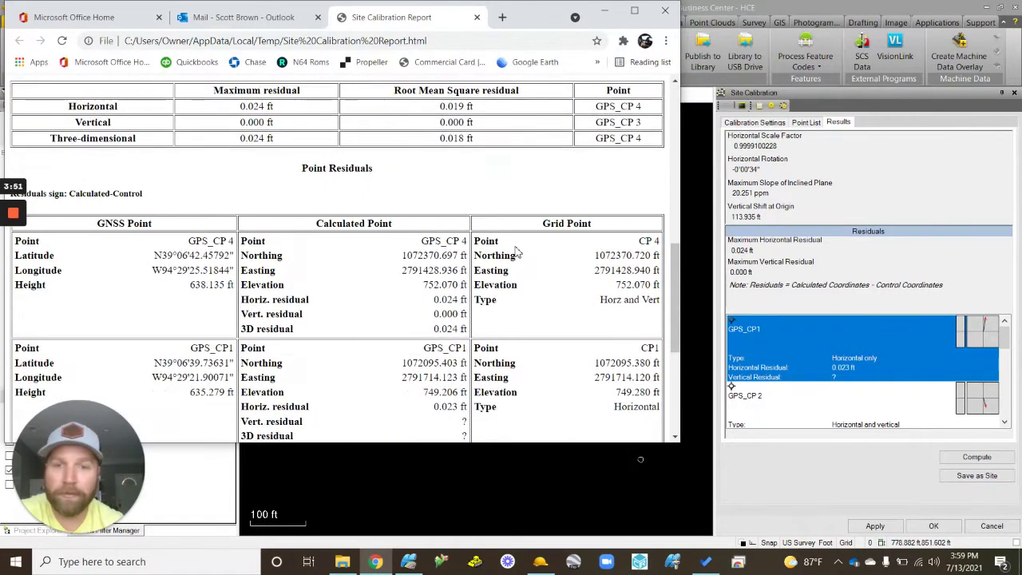
scroll(515, 253, "down", 1)
scroll(515, 252, "down", 2)
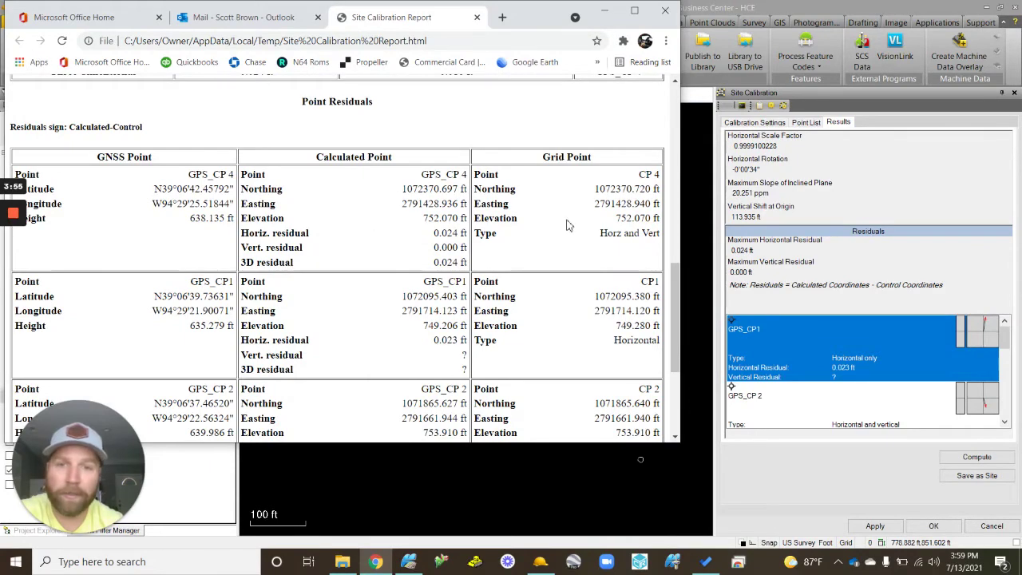
scroll(516, 254, "down", 1)
scroll(522, 244, "up", 7)
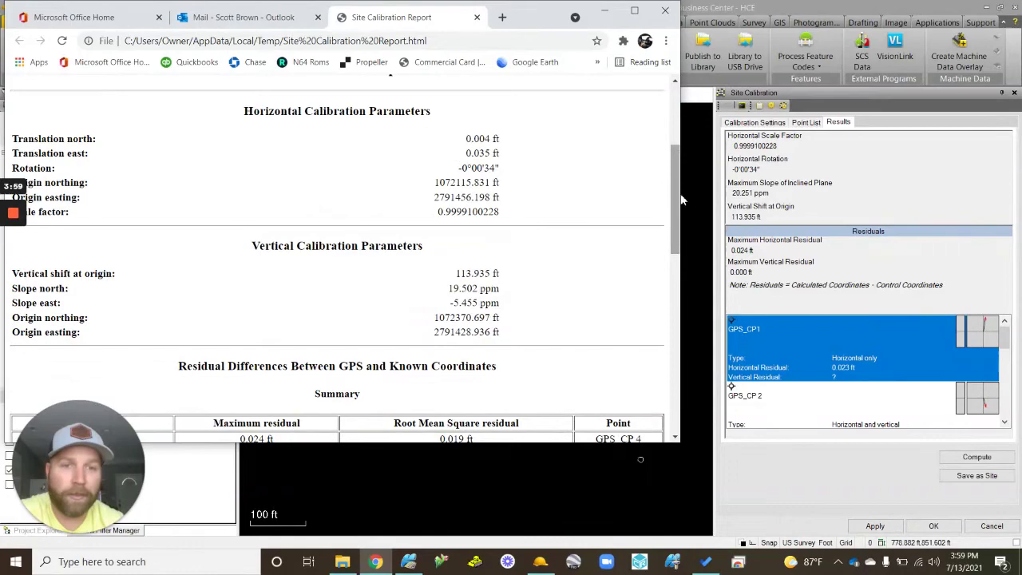
- Narrow the report window and minimize Business Center
left_click_drag(682, 199, 520, 198)
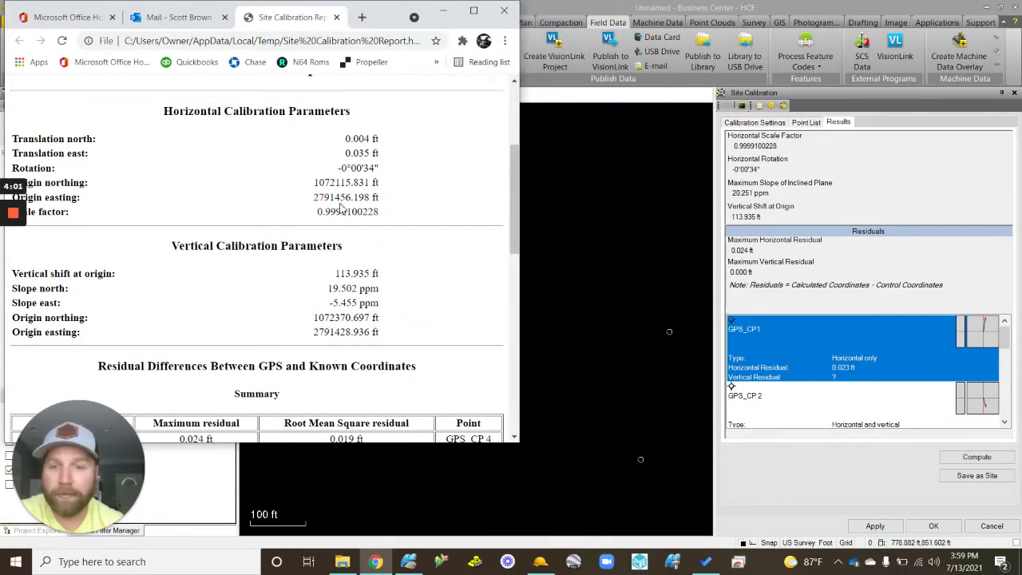
scroll(342, 208, "down", 4)
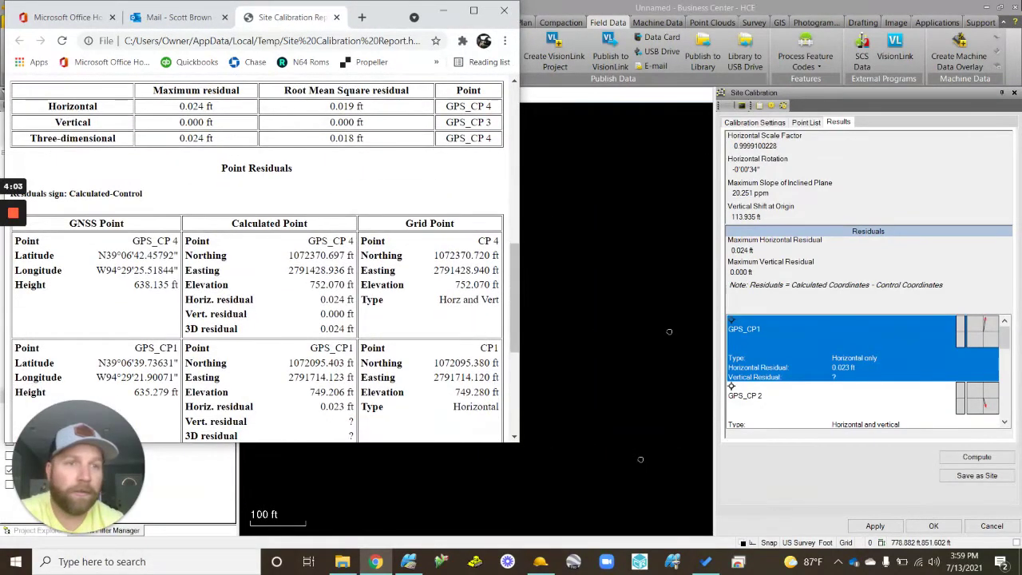
left_click(991, 6)
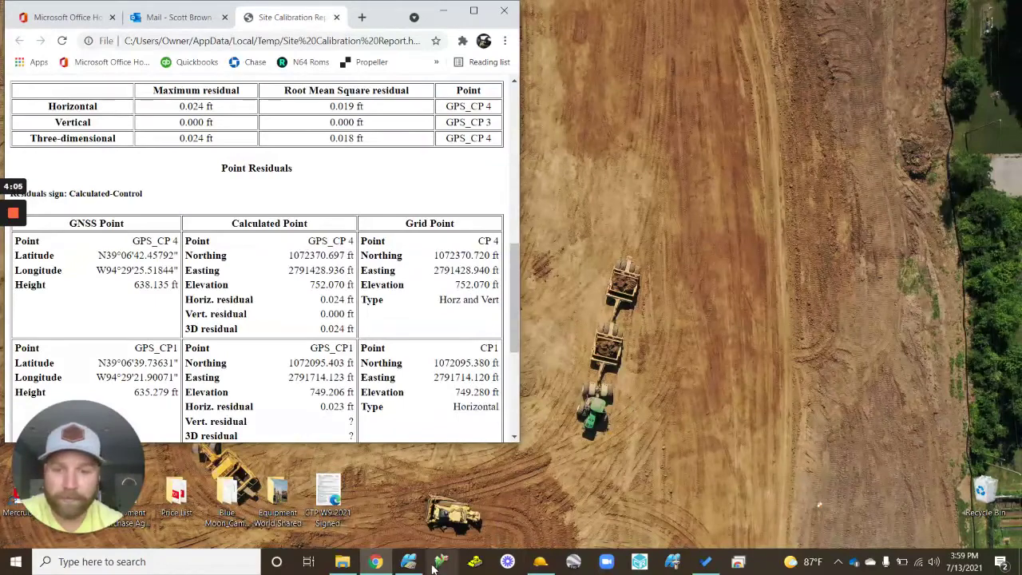
- Arrange the Midwest Scrap project window beside the report, extending the report to show CP 2 residuals
left_click(408, 561)
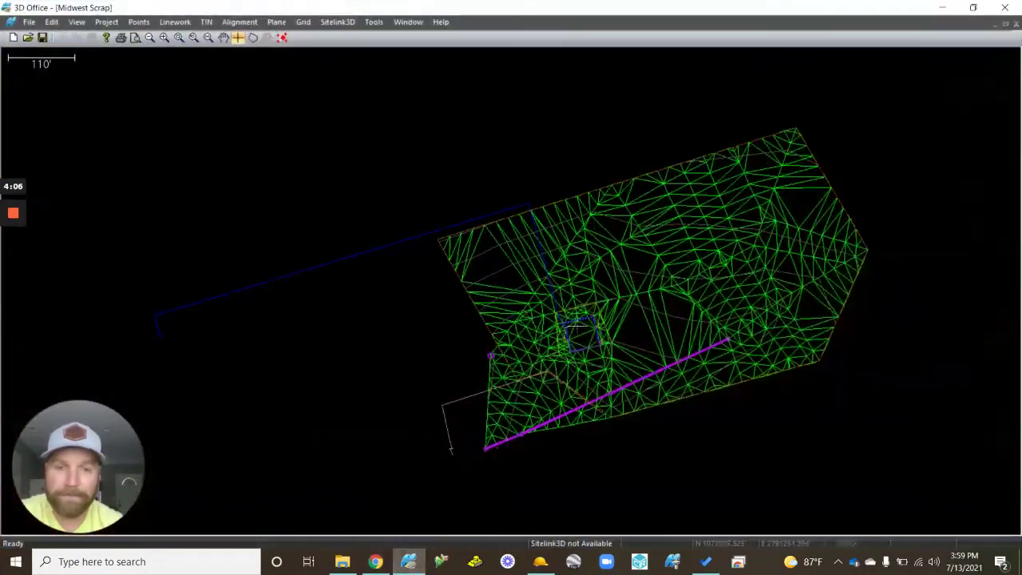
left_click(974, 7)
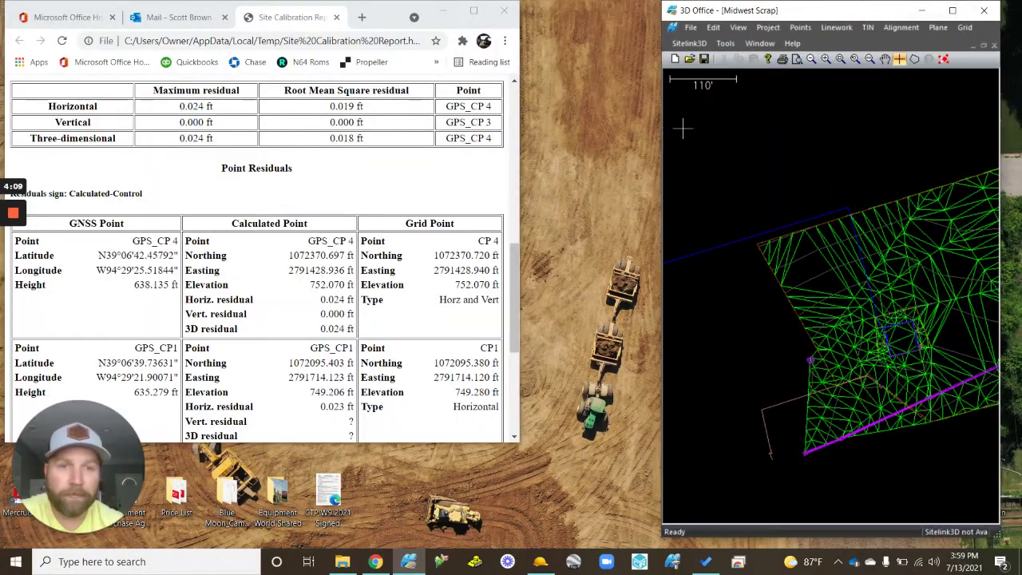
left_click_drag(802, 11, 776, 16)
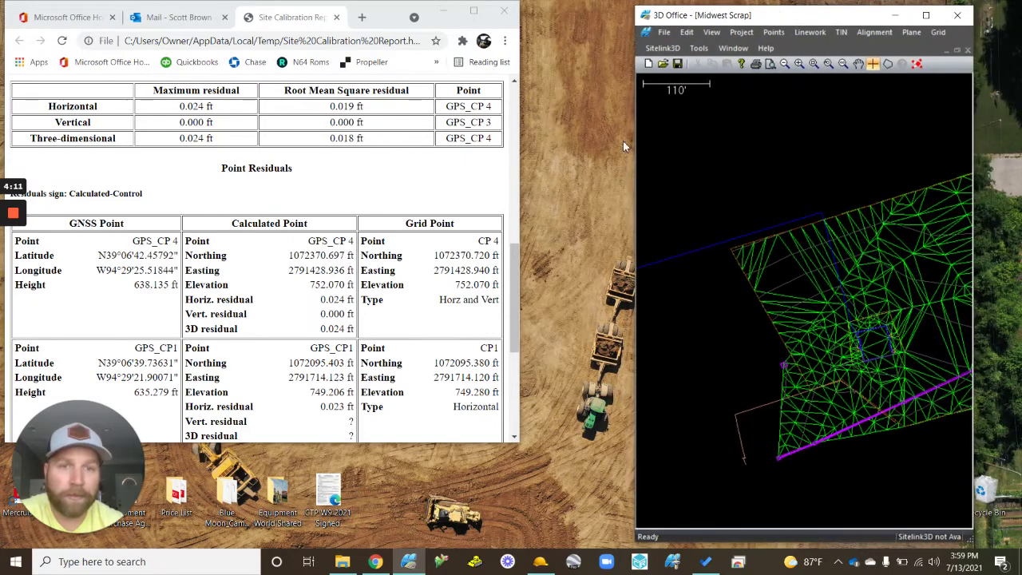
left_click_drag(634, 134, 555, 134)
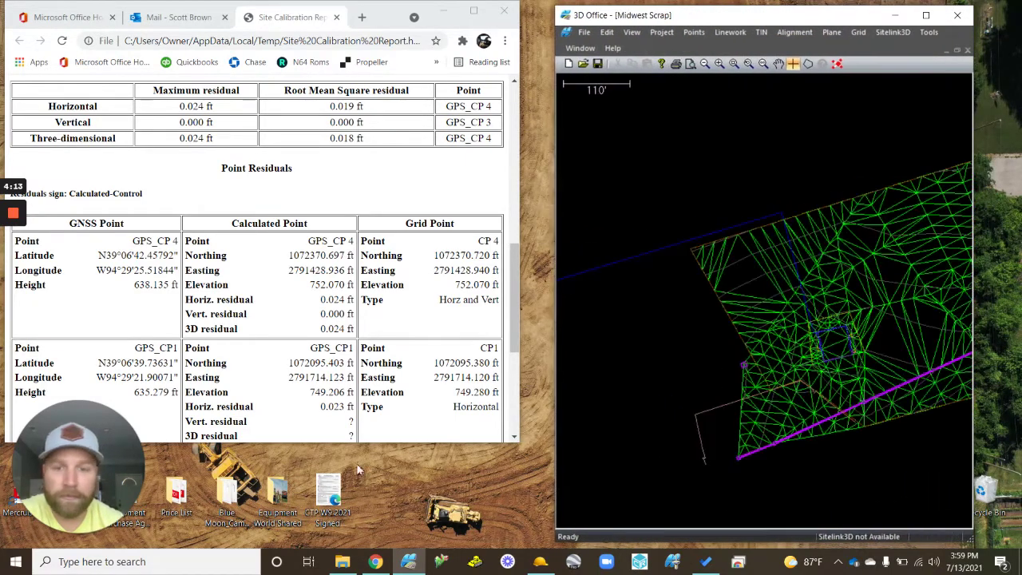
left_click_drag(381, 442, 383, 540)
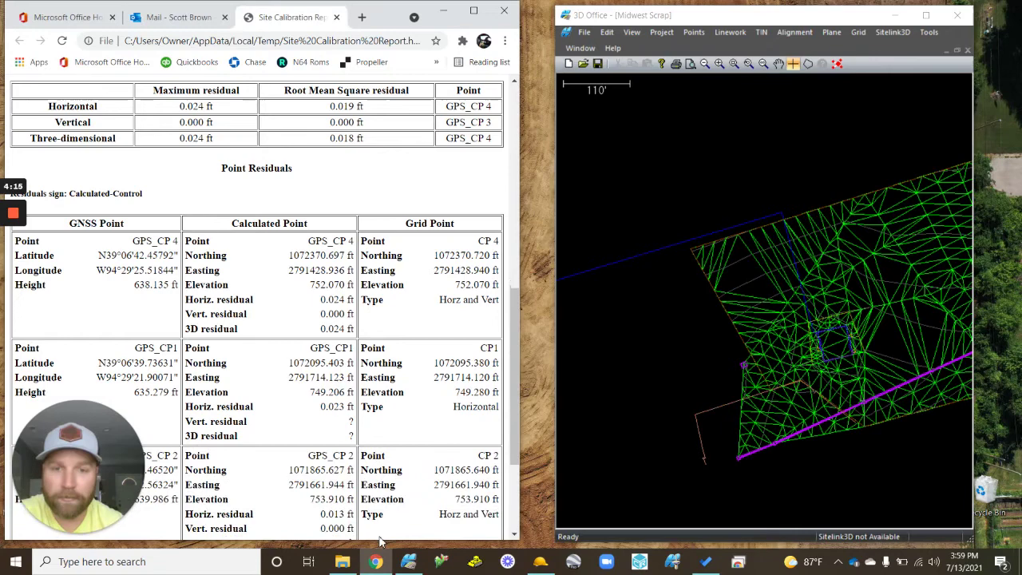
left_click_drag(519, 244, 553, 227)
- Add control point CP 4 and paste its grid northing and easting from the report
left_click(675, 38)
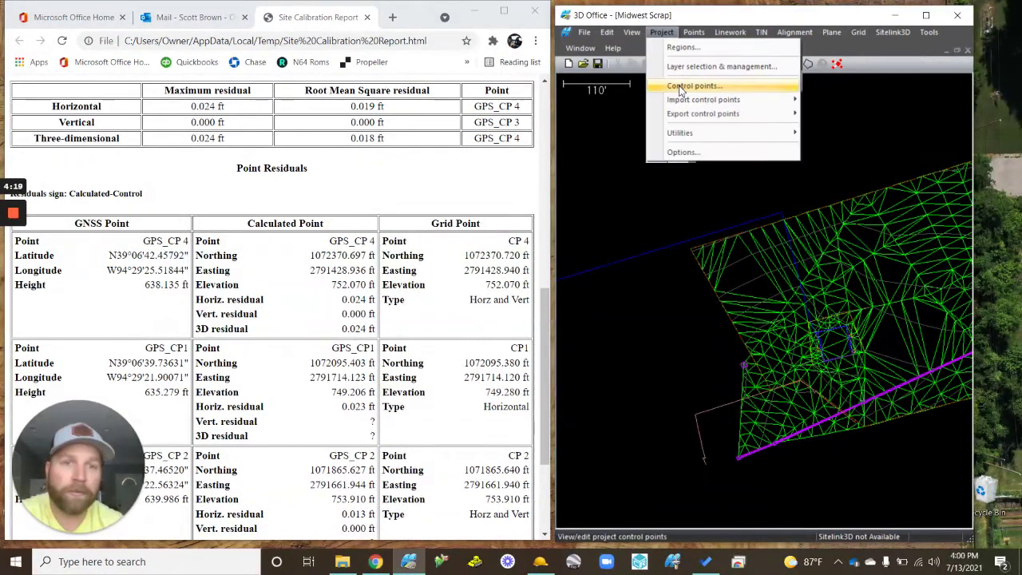
left_click(679, 85)
left_click(653, 358)
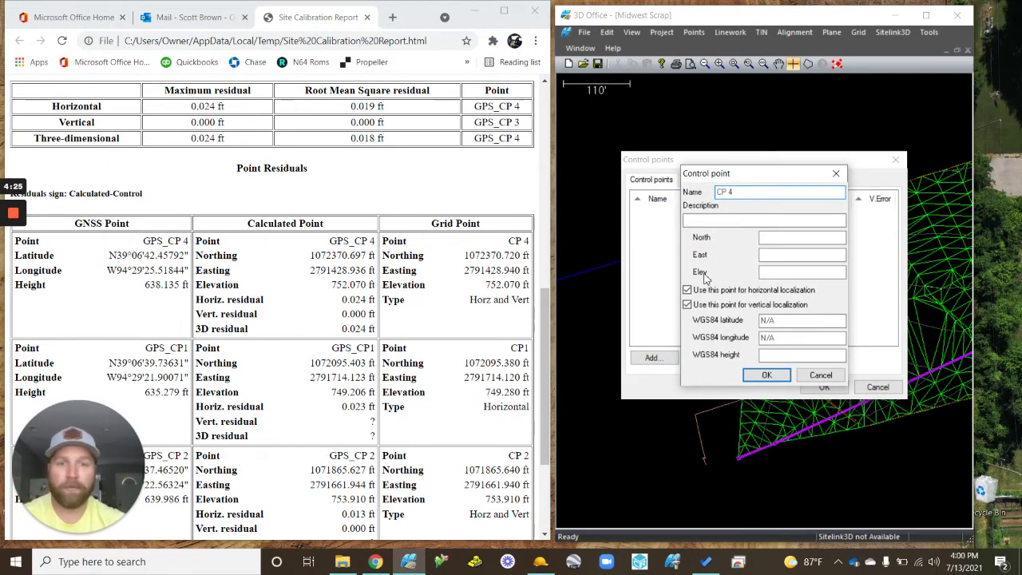
left_click_drag(465, 255, 521, 254)
key("ctrl+c")
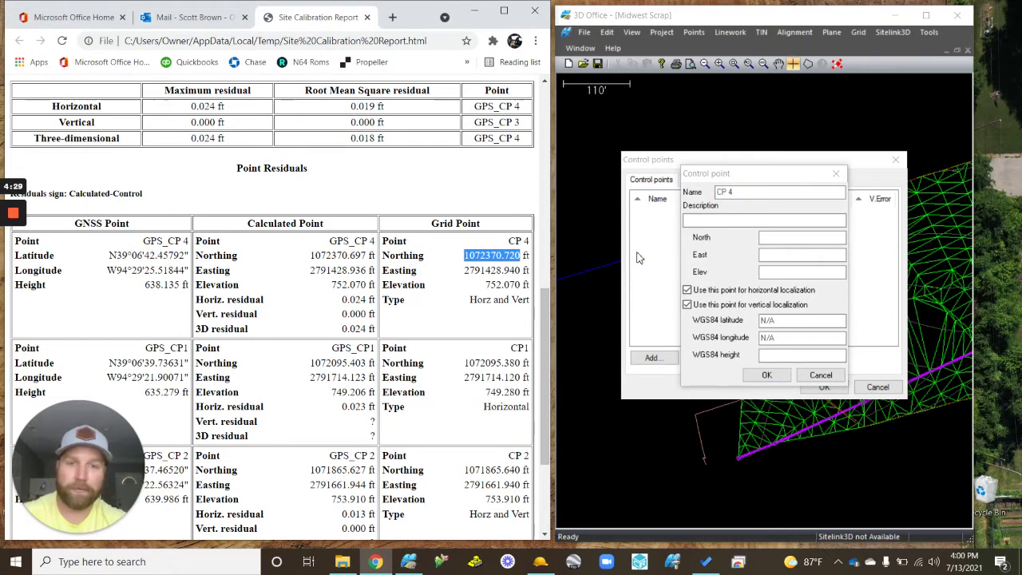
left_click(772, 237)
key("ctrl+v")
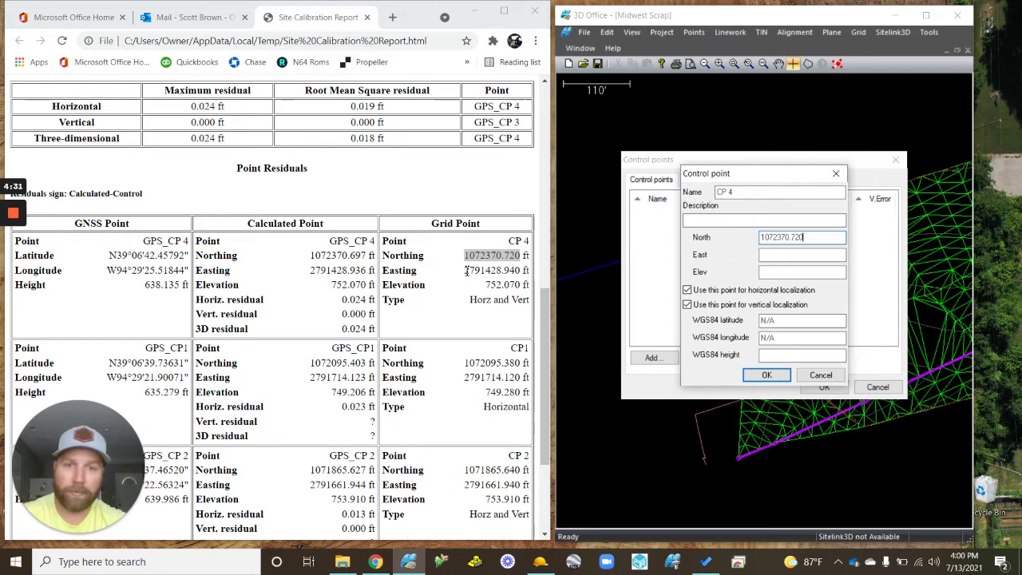
left_click_drag(465, 270, 518, 270)
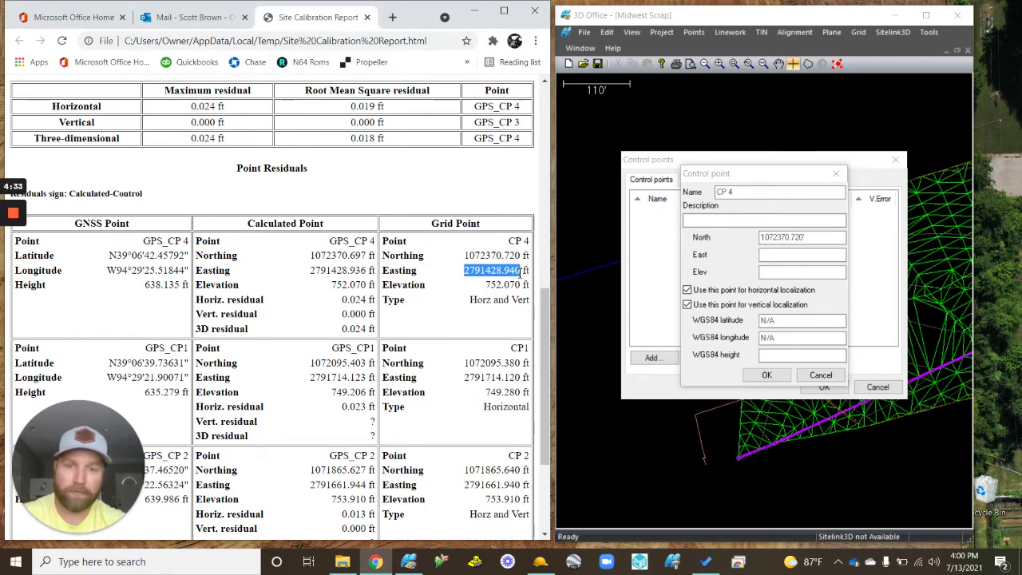
key("ctrl+c")
left_click(799, 254)
key("ctrl+v")
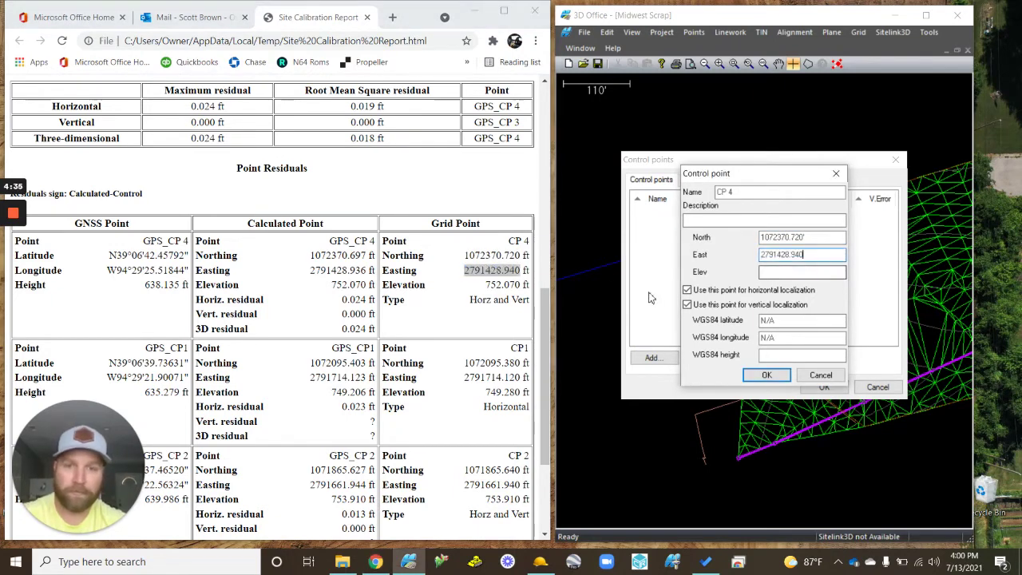
- Give CP 4 elevation 752.070, WGS84 latitude 39.0642457 and height 638.135, and save it
double_click(512, 286)
key("ctrl+c")
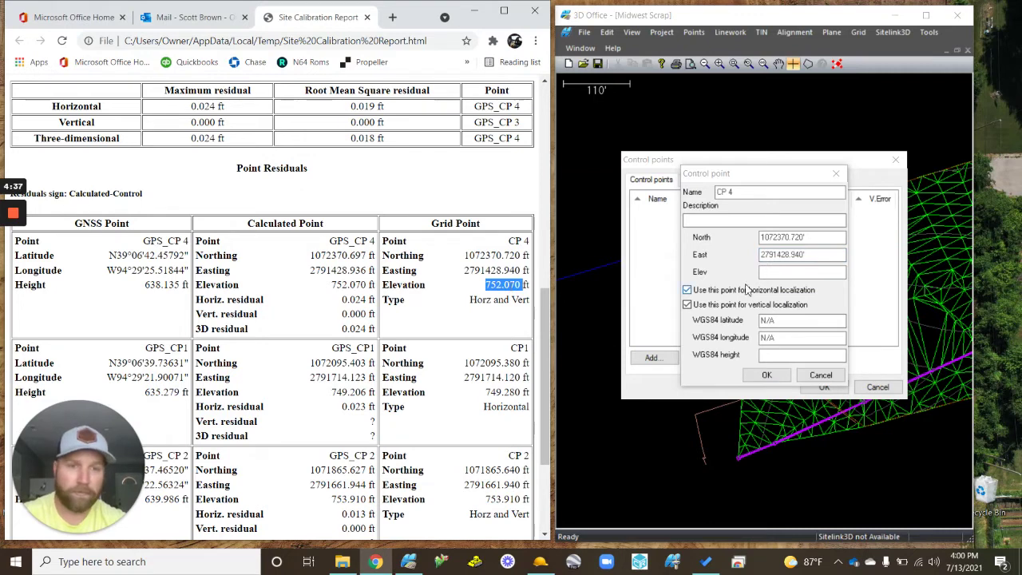
left_click(780, 271)
key("ctrl+v")
left_click(775, 319)
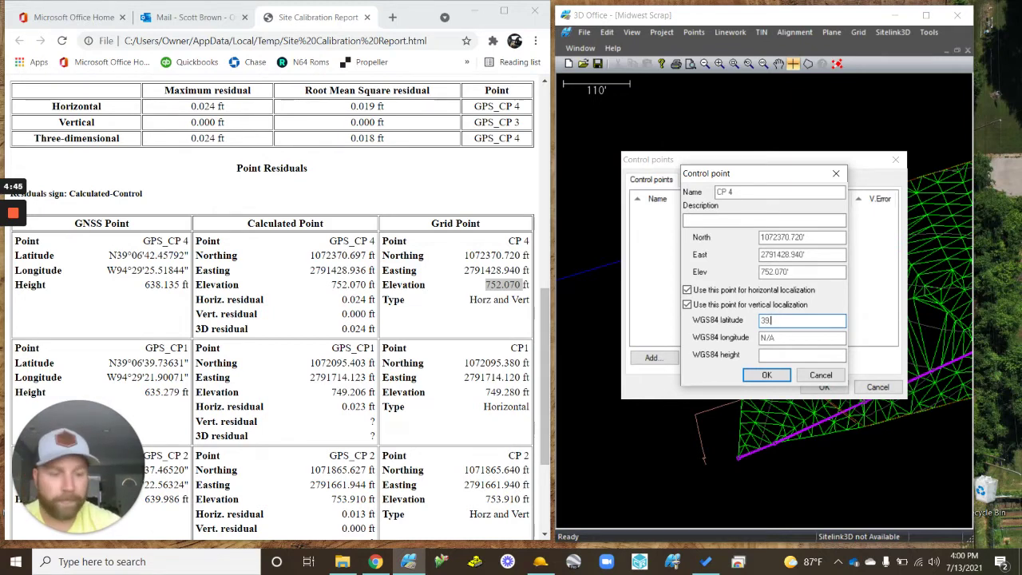
type("39.064245792")
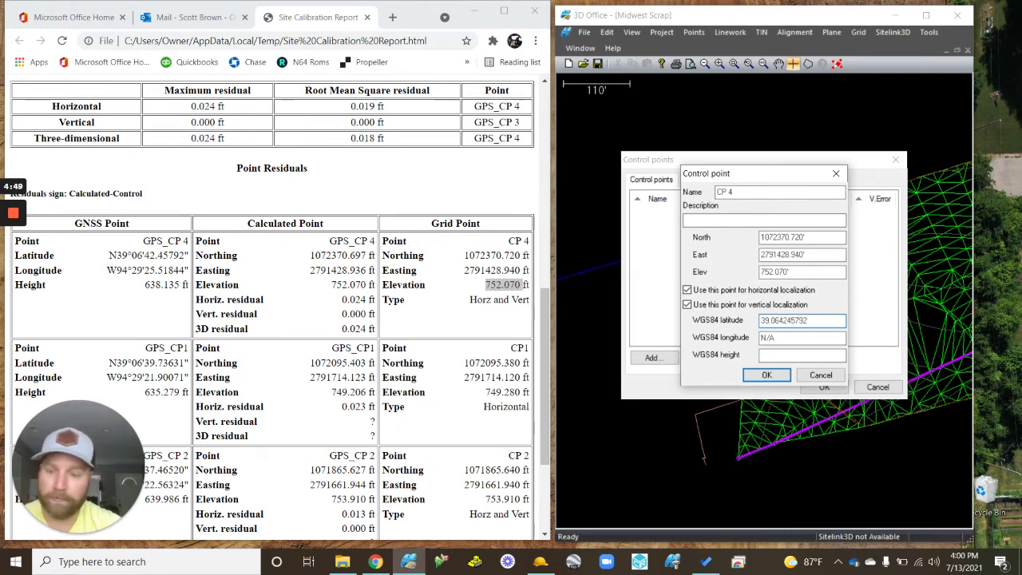
key("Tab")
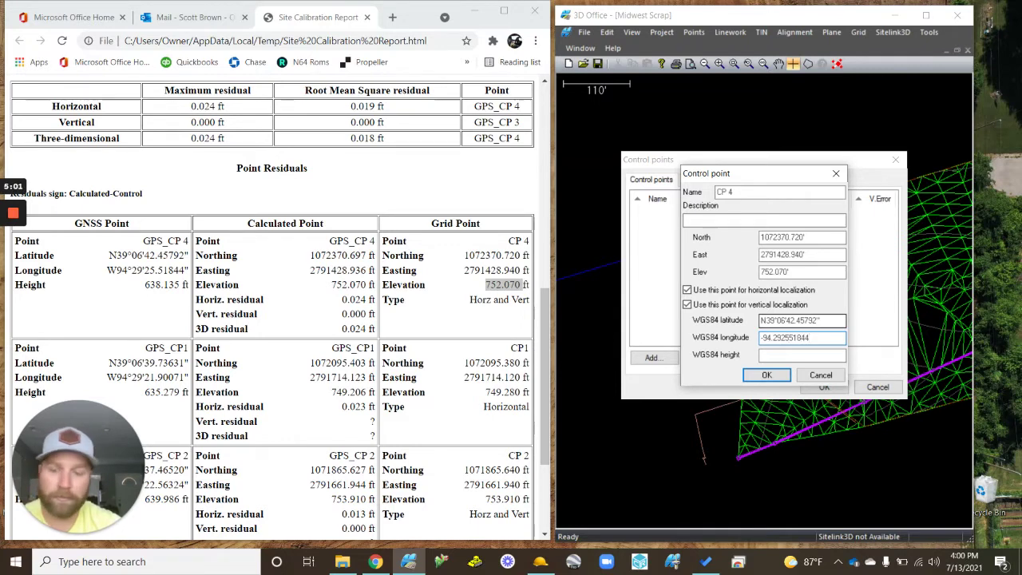
key("Tab")
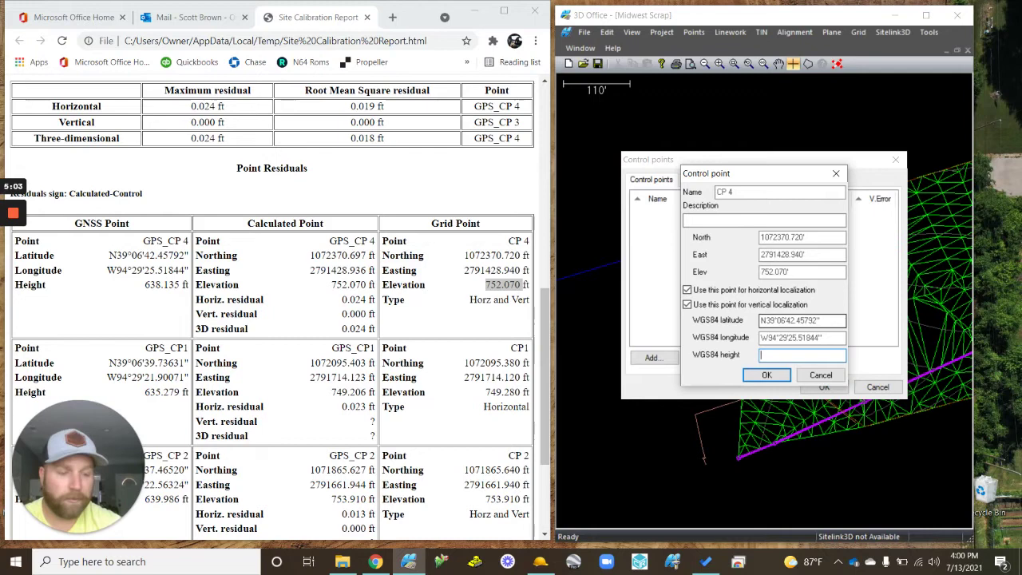
type("638.135")
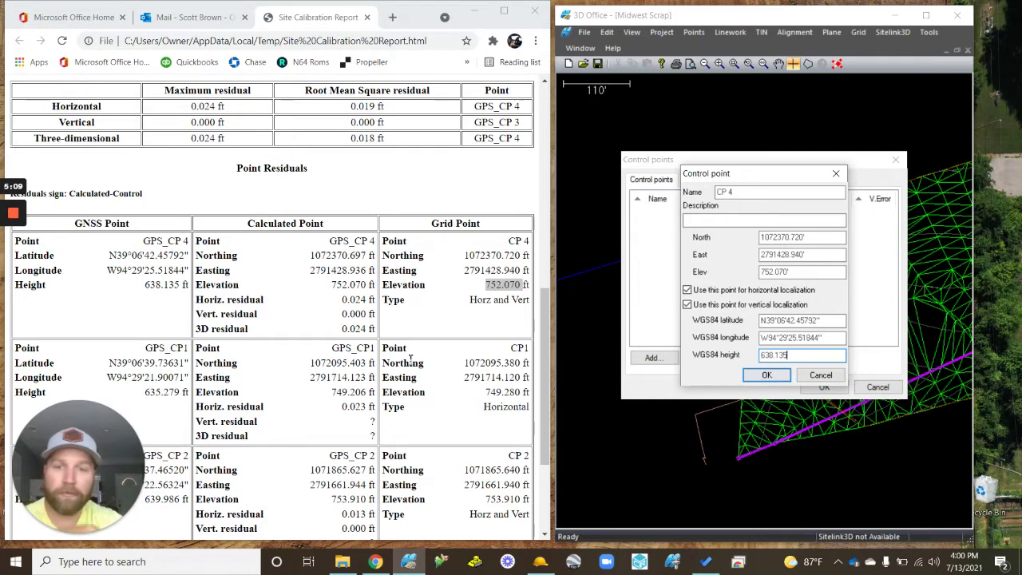
left_click(768, 375)
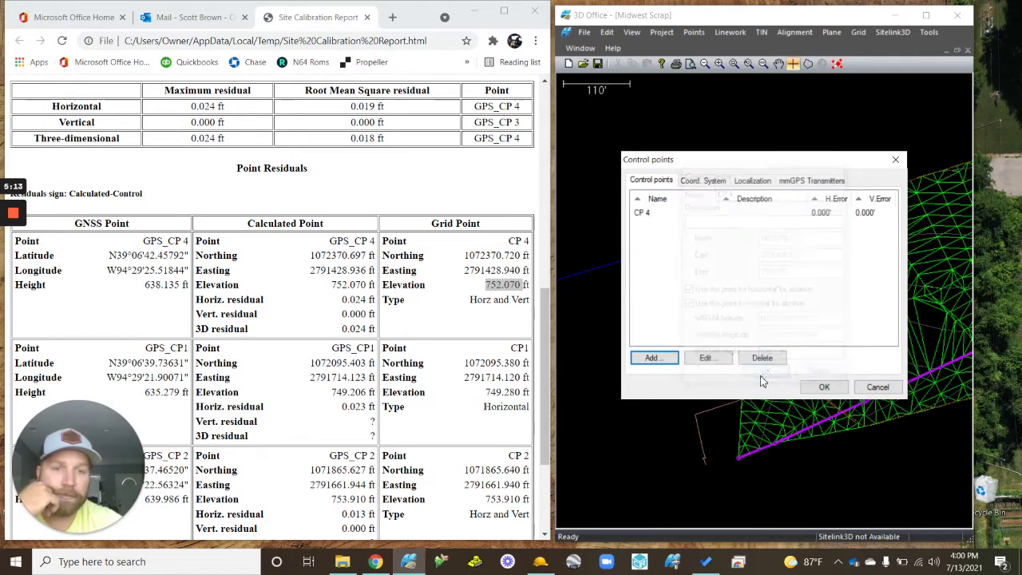
- Add a new control point named CP 1 with northing 1072095.380 from the report
left_click(654, 359)
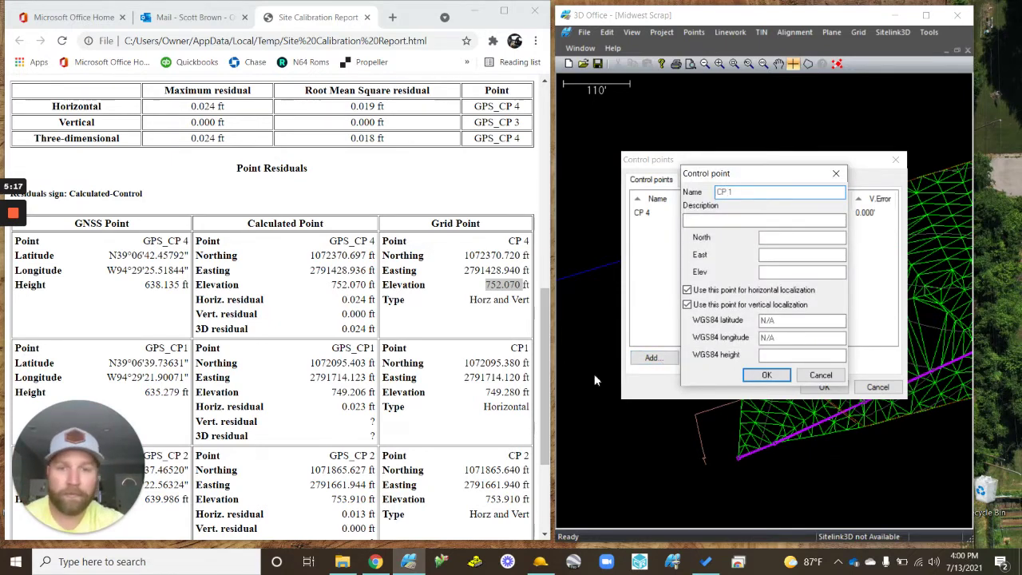
type("CP 1")
double_click(492, 363)
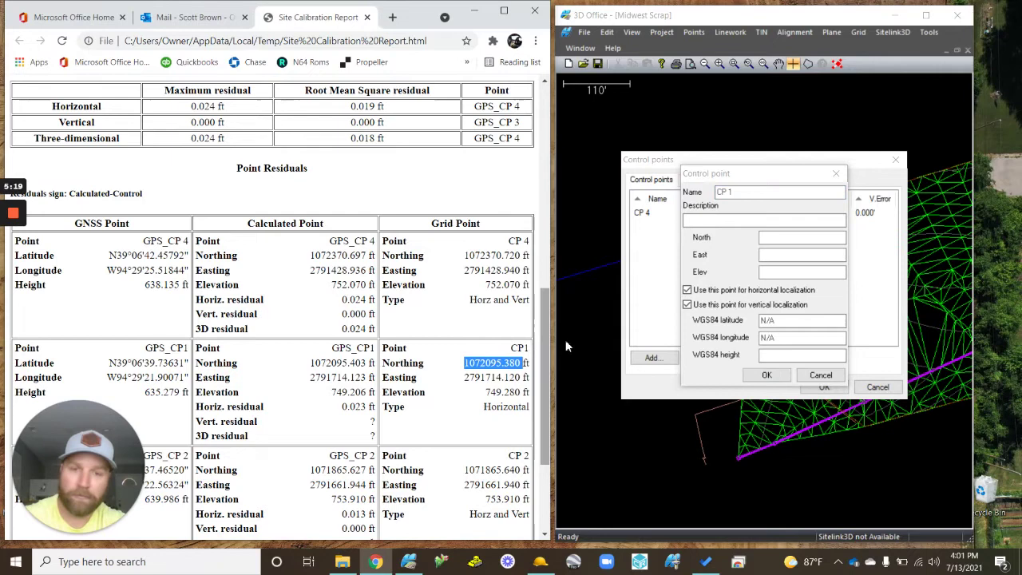
key("ctrl+c")
left_click(807, 238)
key("ctrl+v")
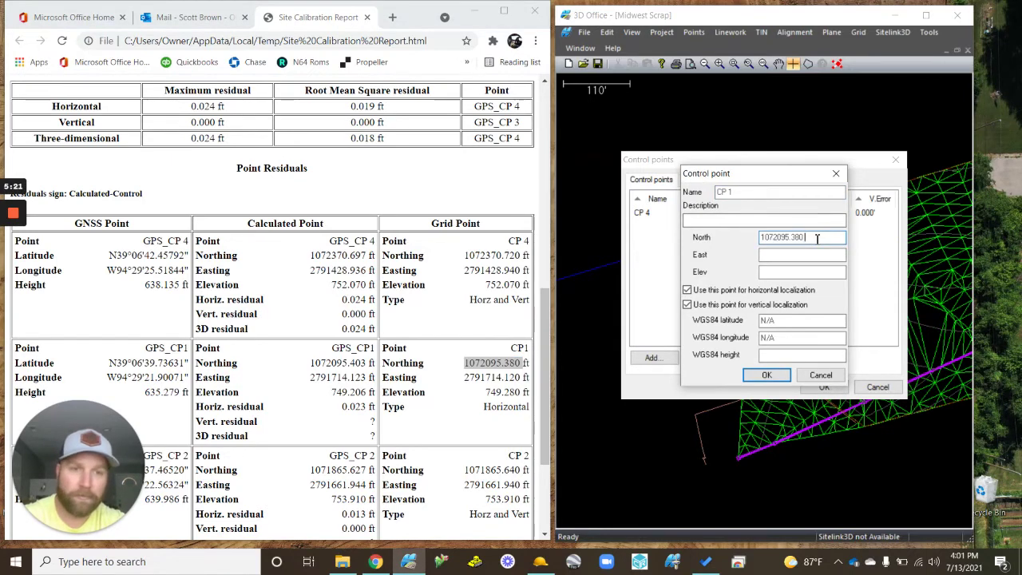
- Copy CP 1's easting 2791714.120 and elevation 749.280 from the report into the point
double_click(500, 378)
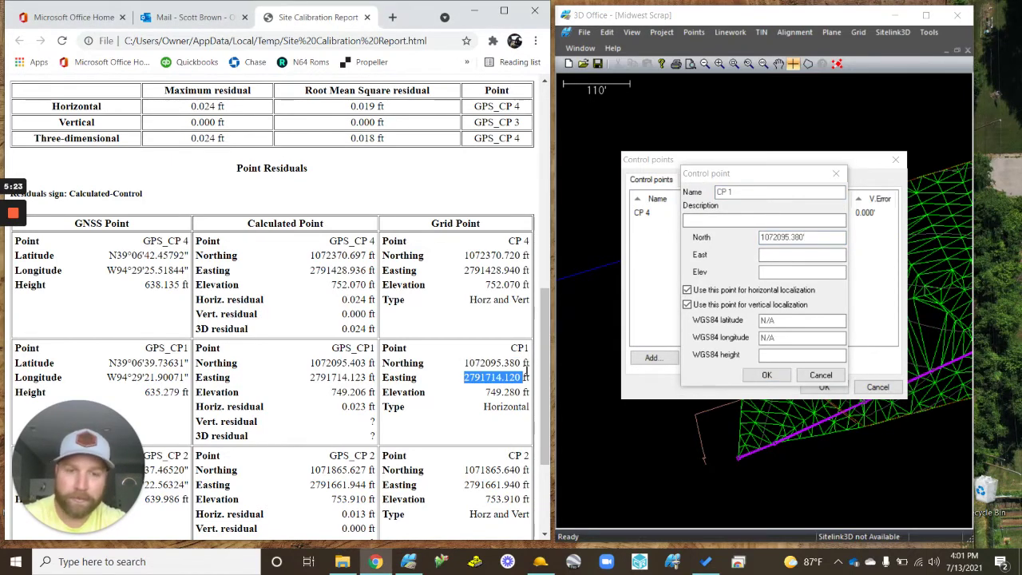
key("ctrl+c")
left_click(803, 254)
key("ctrl+v")
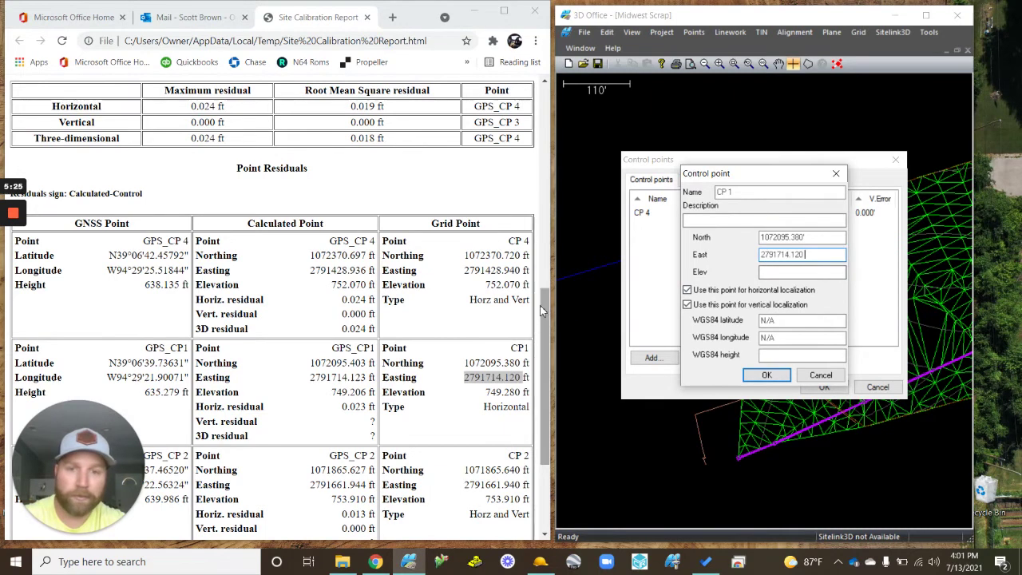
double_click(500, 392)
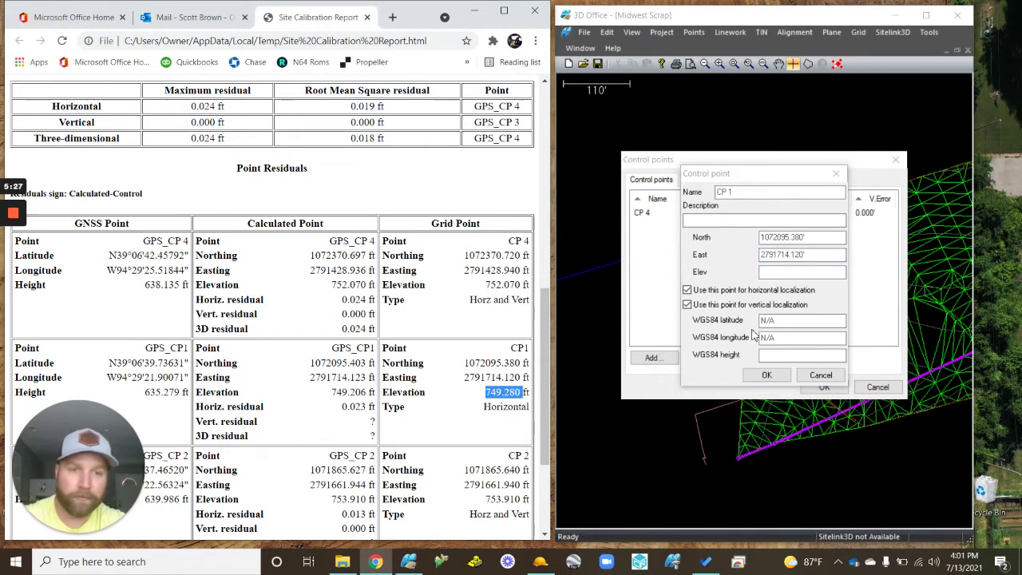
key("ctrl+c")
left_click(786, 271)
key("ctrl+v")
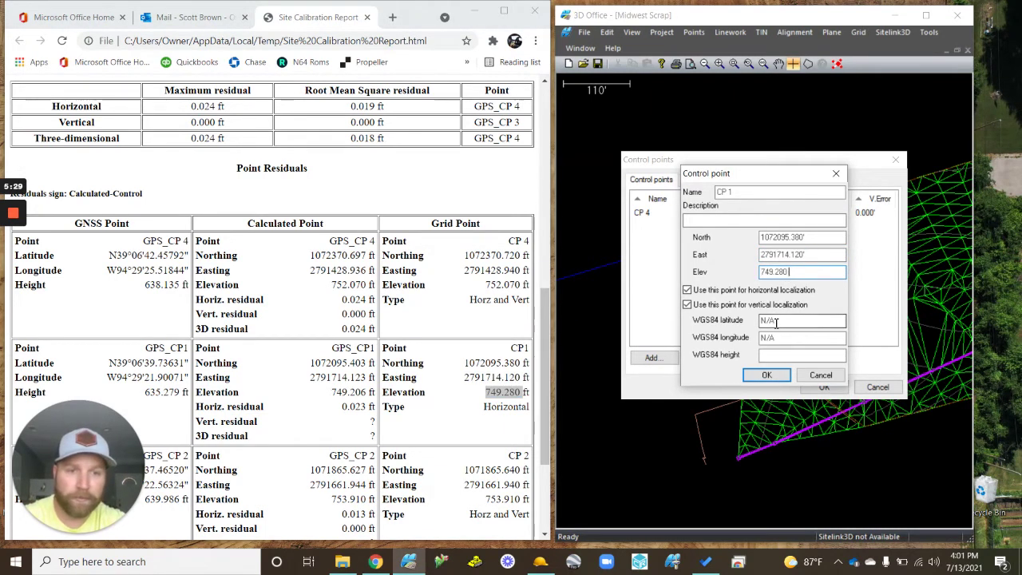
- Enter CP 1's WGS84 latitude 39 and longitude -94.292, then save the point
left_click(776, 320)
scroll(443, 342, "down", 1)
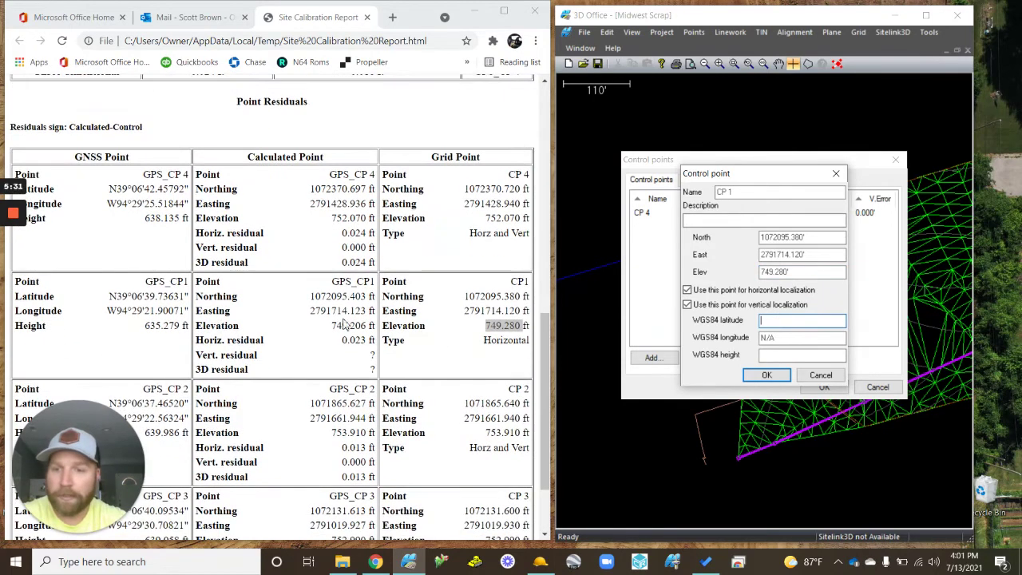
type("39.063973631")
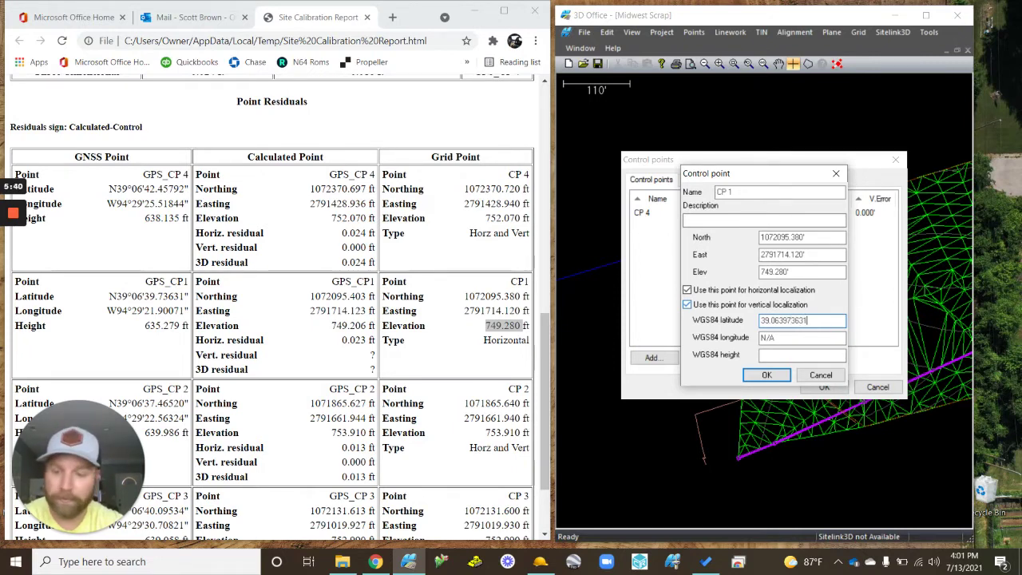
key("Tab")
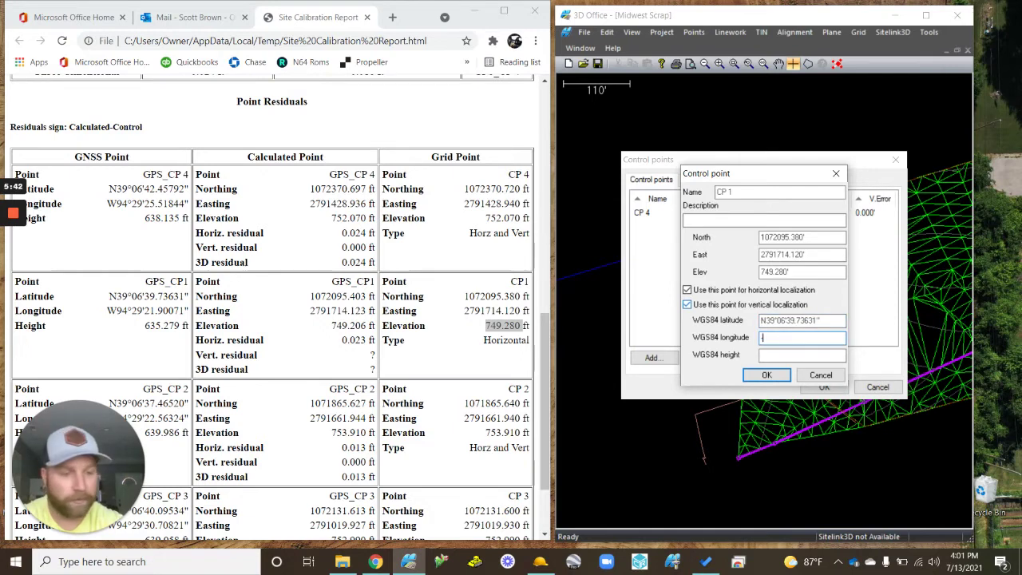
type("-94.2")
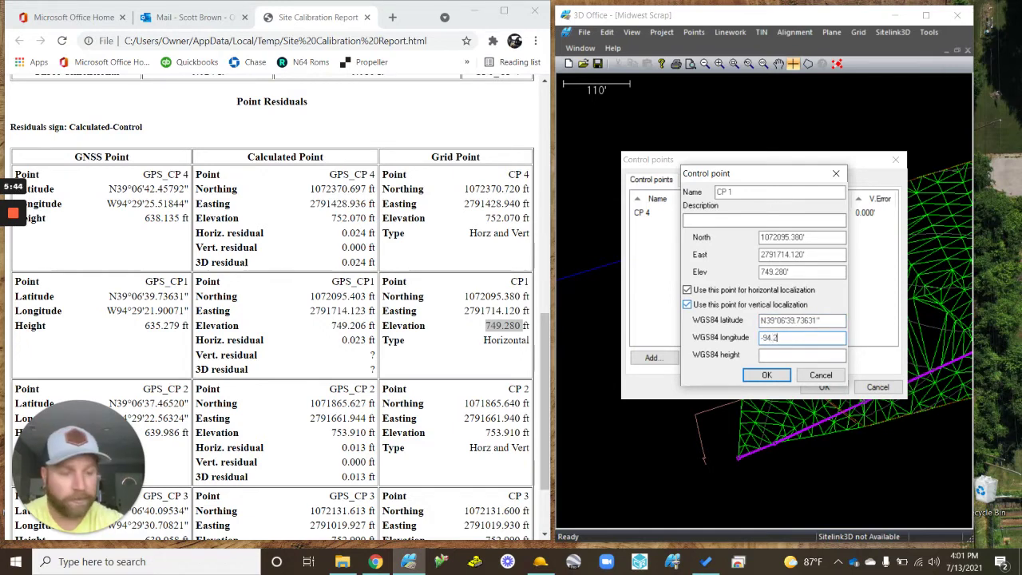
type("92190071")
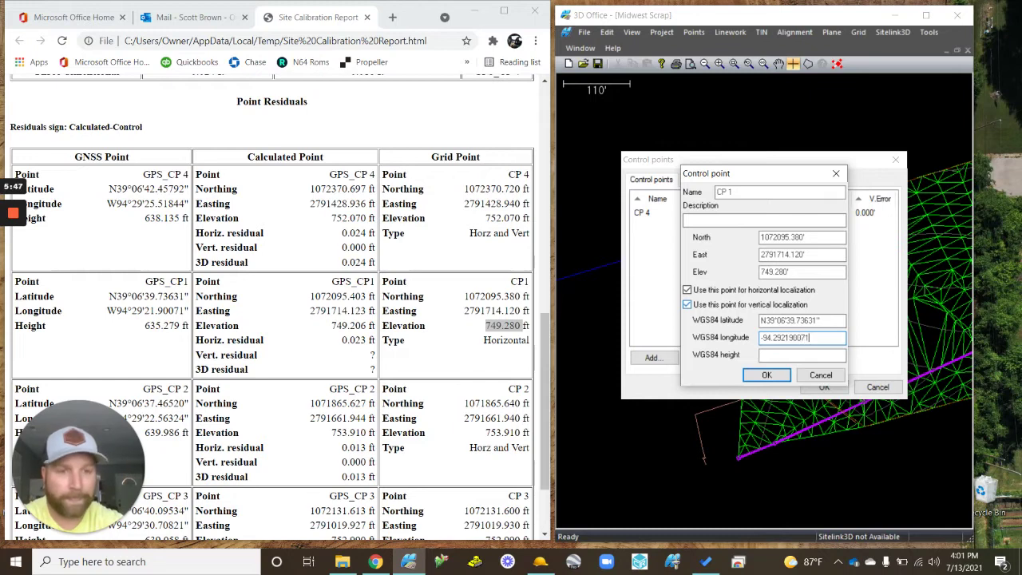
key("Tab")
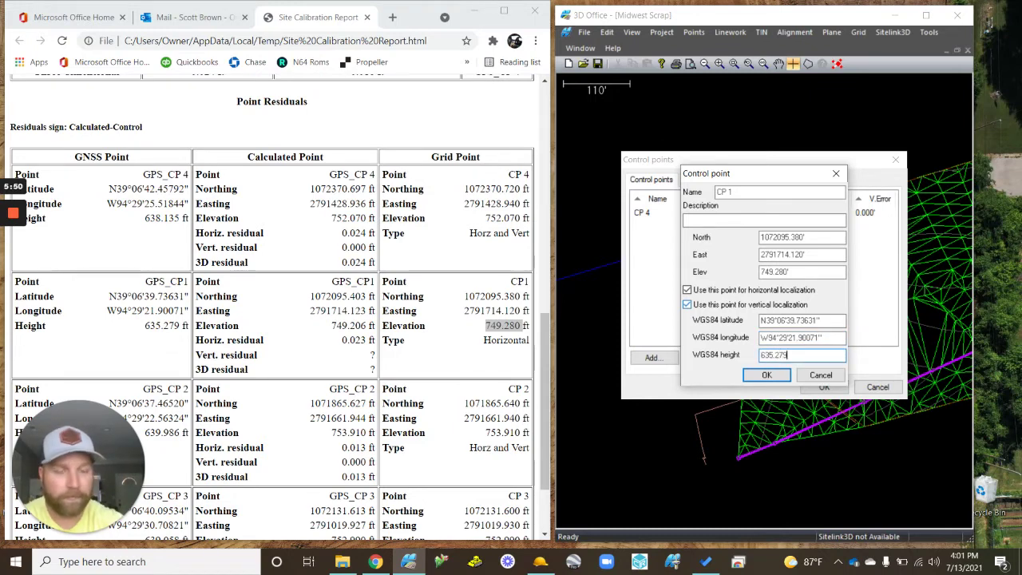
left_click(766, 375)
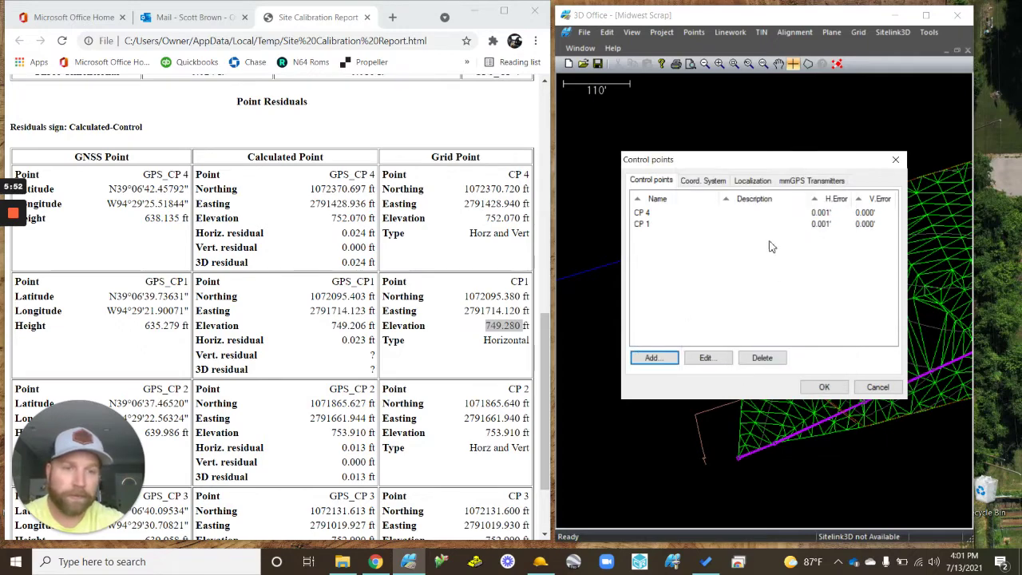
left_click(452, 357)
scroll(435, 351, "down", 3)
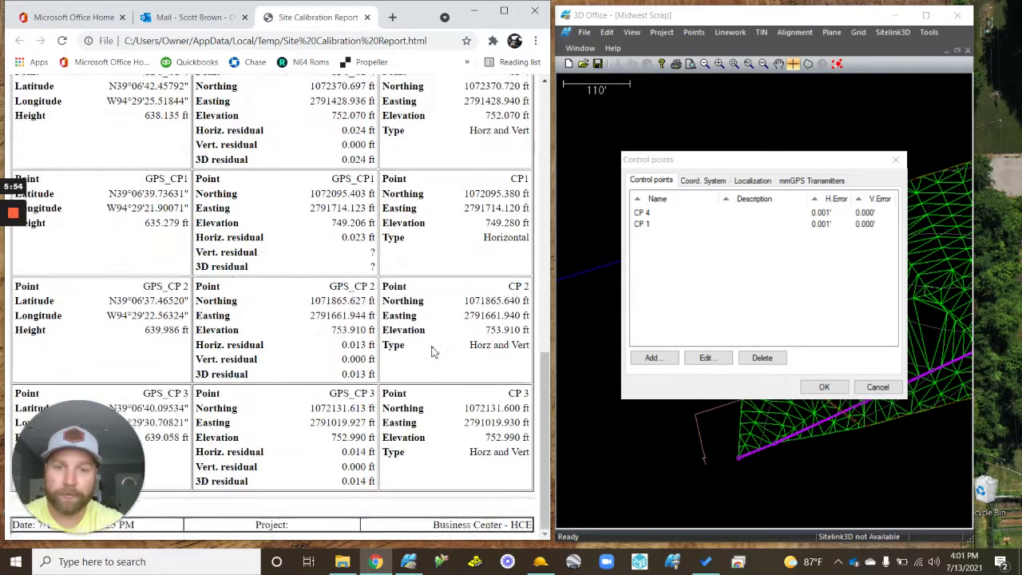
scroll(421, 303, "up", 2)
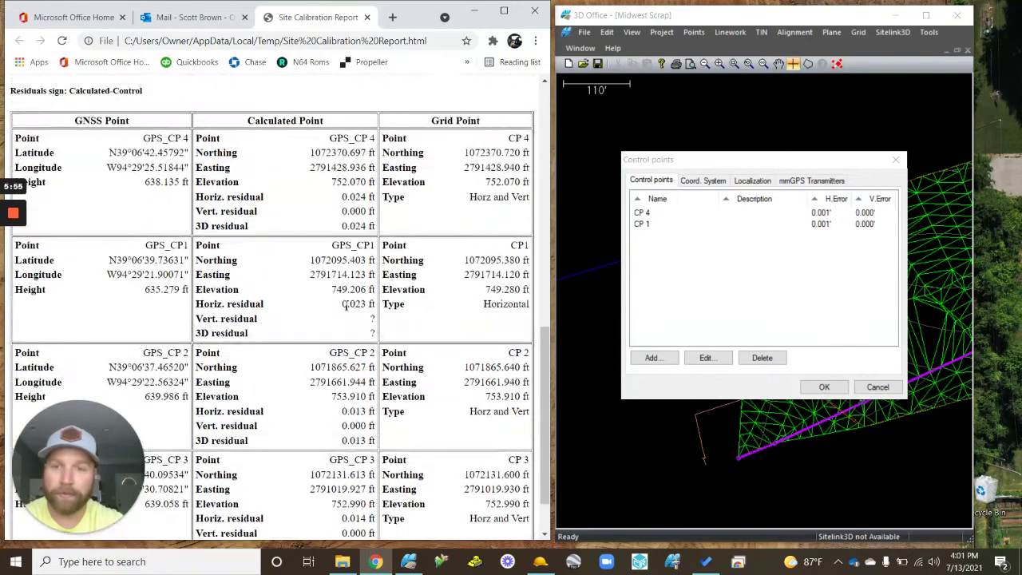
- Edit CP 1 and uncheck 'Use this point for vertical localization'
left_click(727, 225)
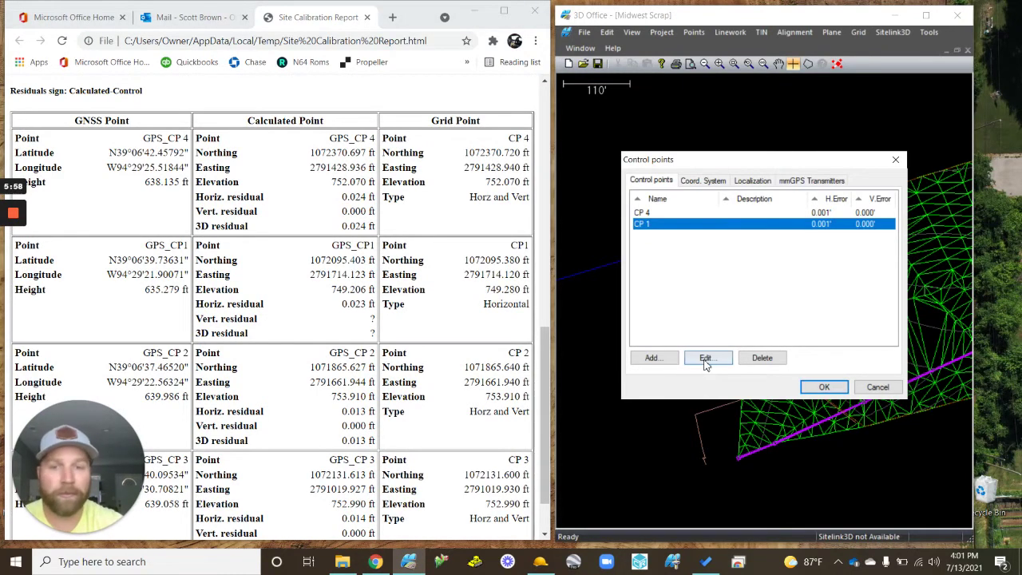
left_click(706, 357)
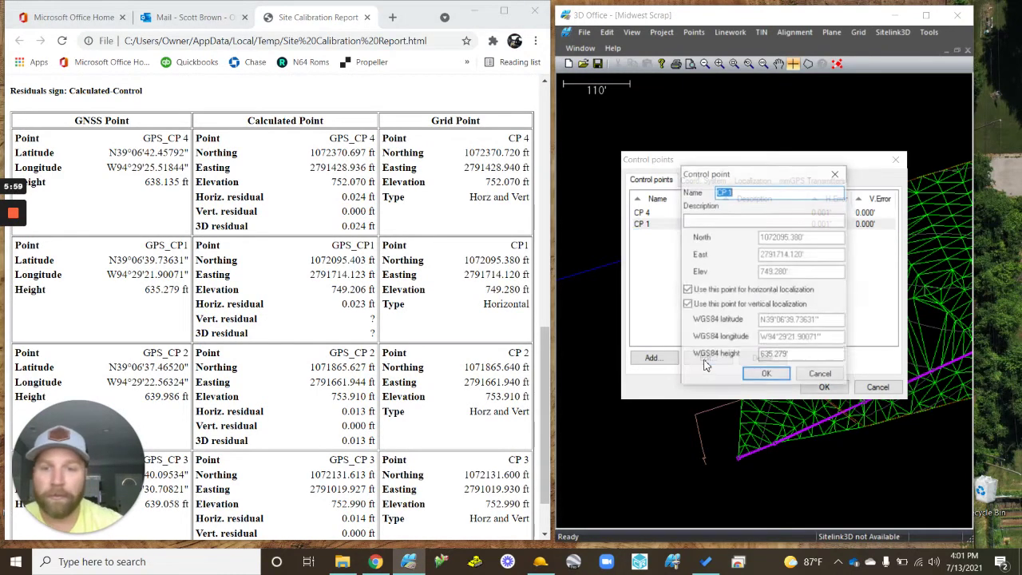
left_click(686, 305)
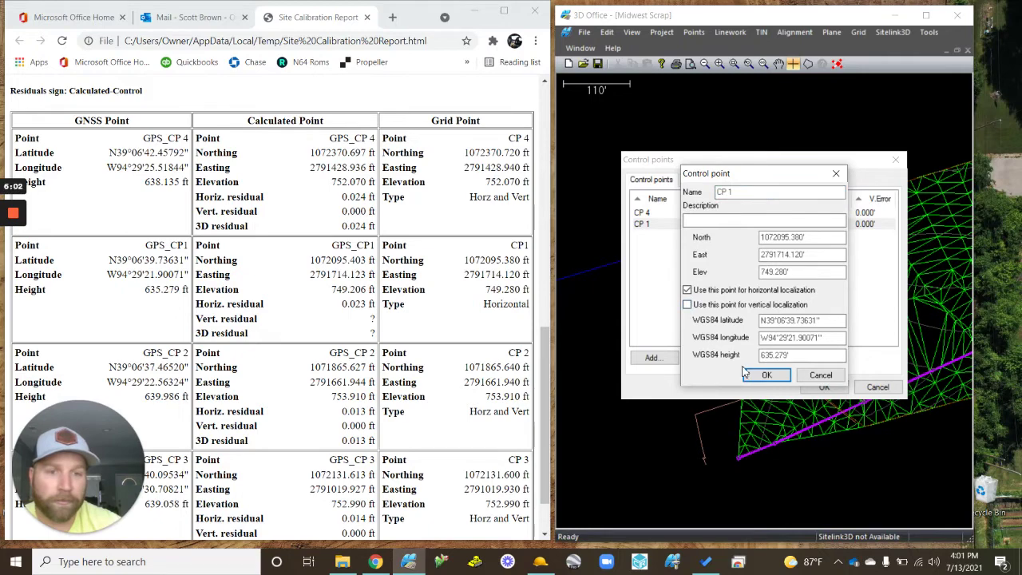
left_click(767, 376)
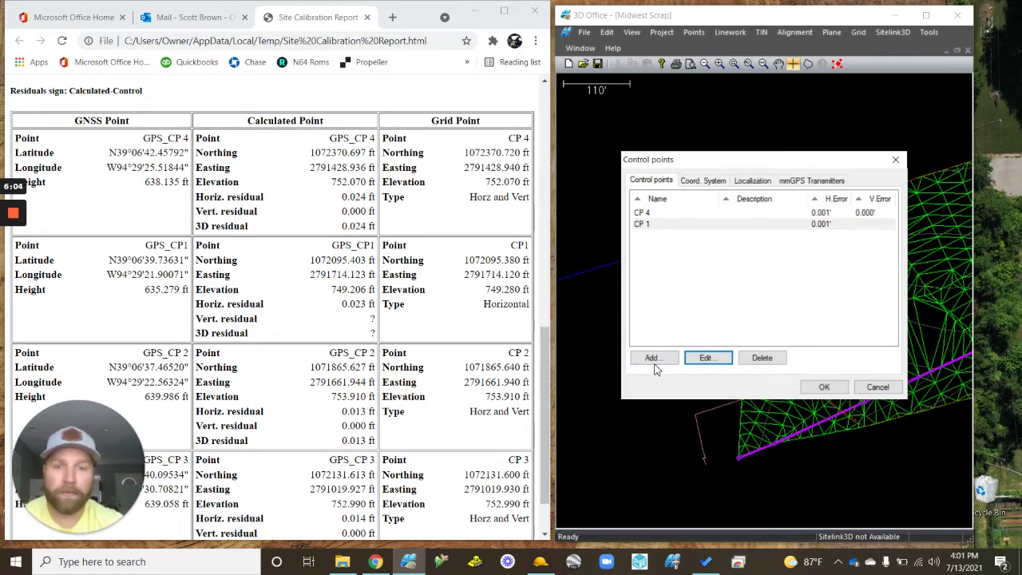
scroll(447, 332, "down", 1)
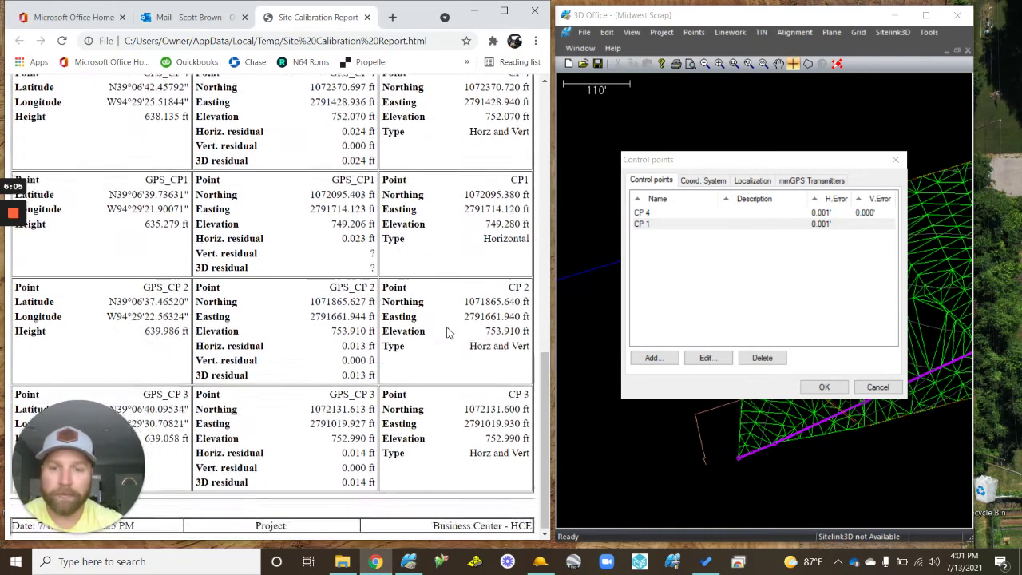
- Add a new control point named CP 2 with northing 1071865.640 from the report
left_click(654, 361)
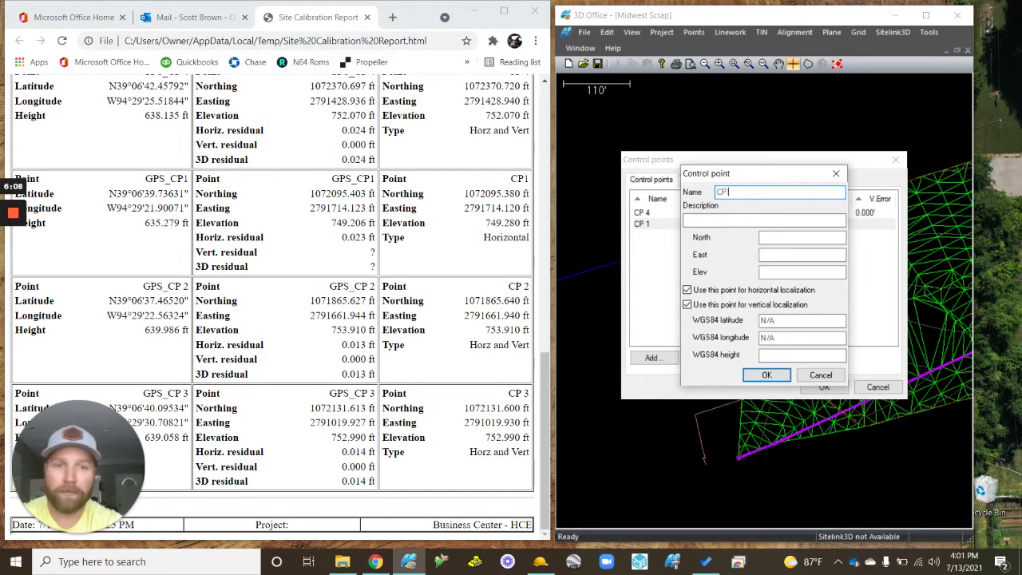
type("CP 2")
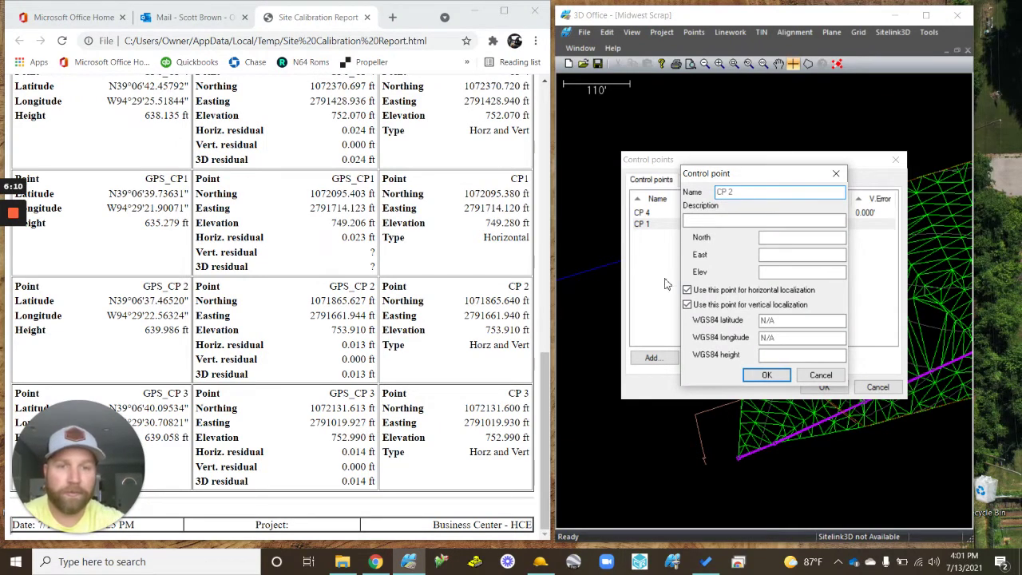
left_click(519, 310)
double_click(512, 302)
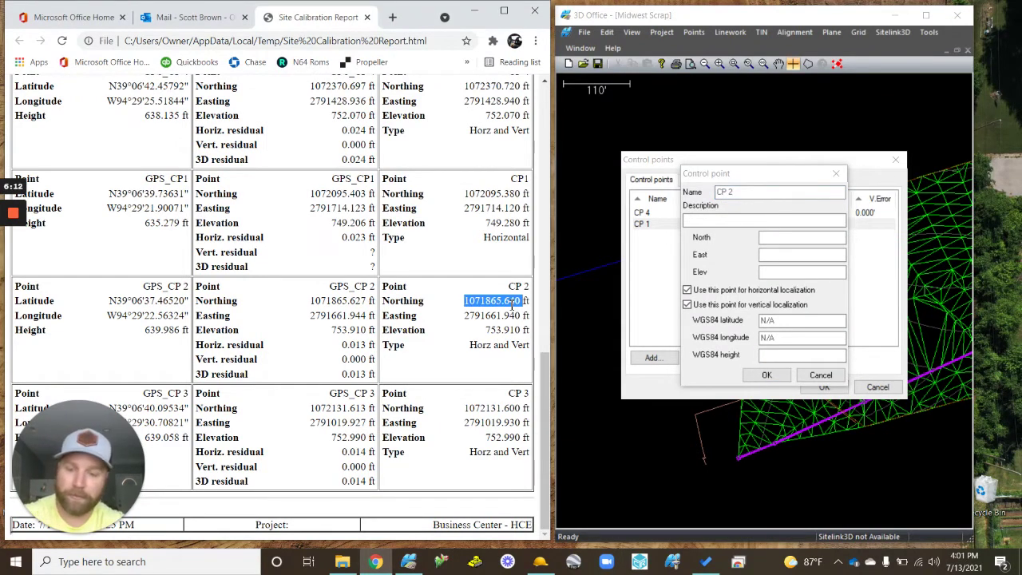
key("ctrl+c")
left_click(791, 238)
key("ctrl+v")
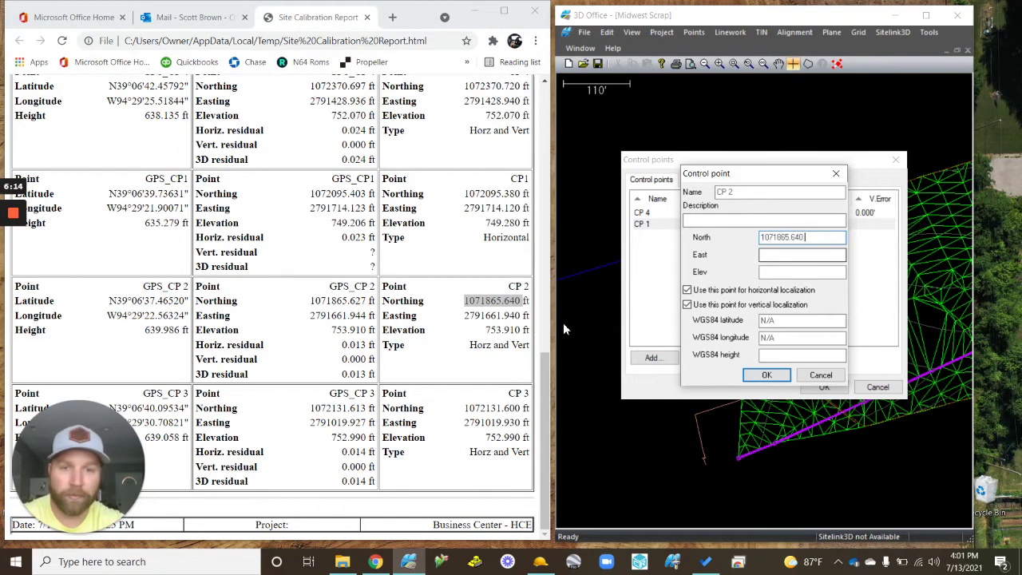
- Copy CP 2's easting 2791661.940 and elevation 753.910 from the report into the point
double_click(516, 317)
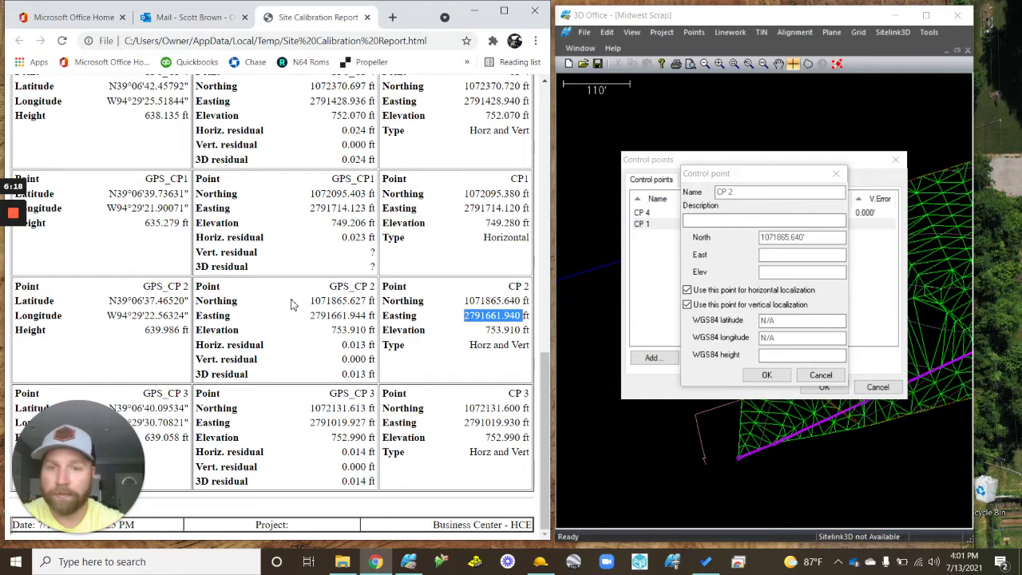
left_click(761, 254)
key("ctrl+v")
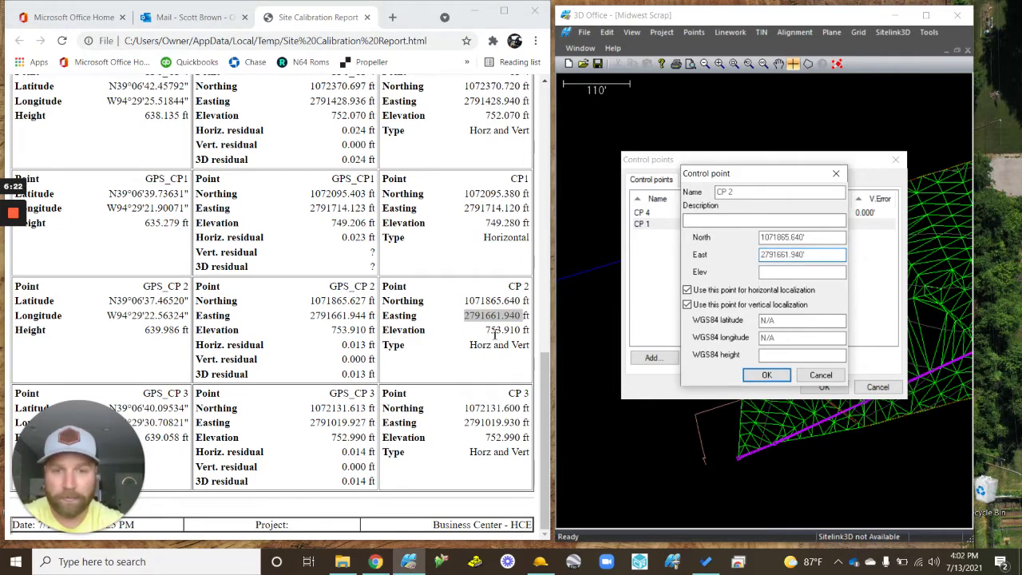
double_click(496, 332)
key("ctrl+c")
left_click(791, 272)
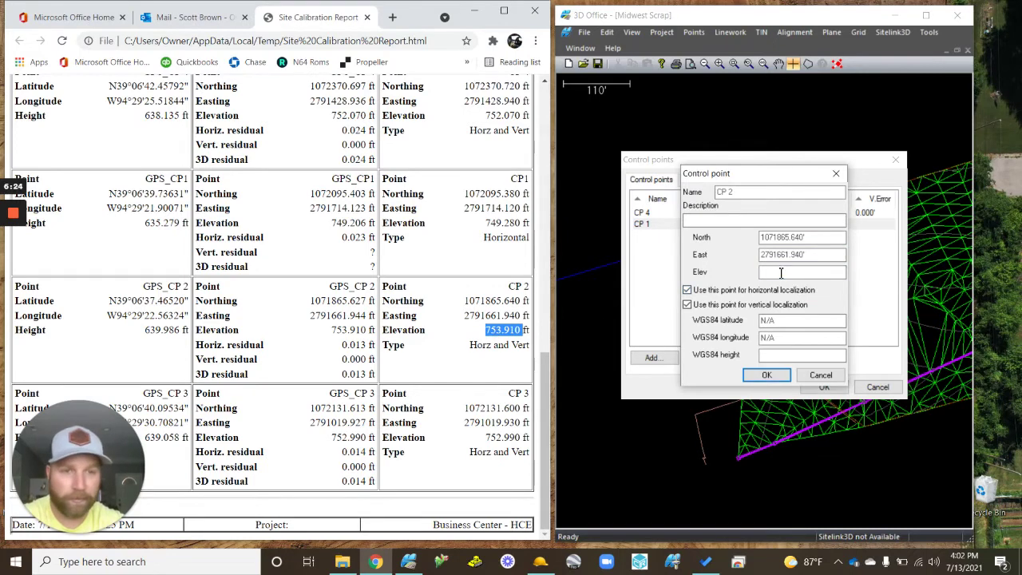
key("ctrl+v")
- Type CP 2's WGS84 latitude 39.063746520, longitude and height, then save it
left_click(767, 321)
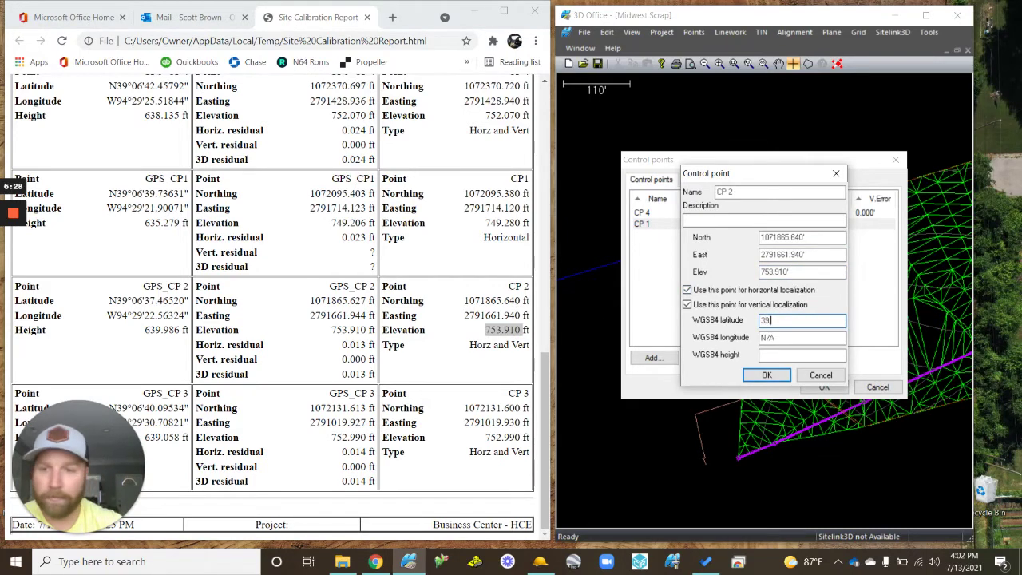
type("39.063")
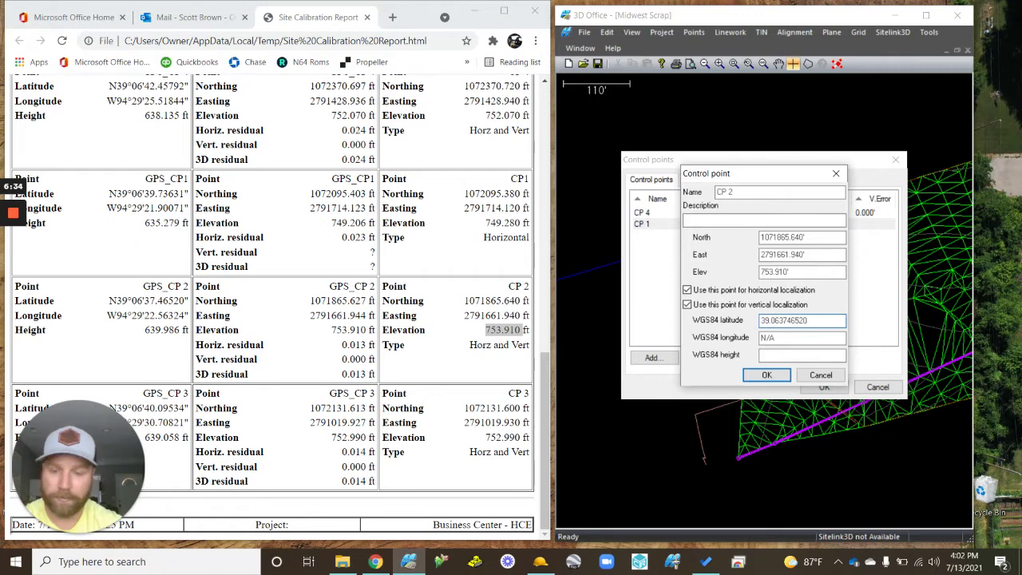
type("746520")
key("Tab")
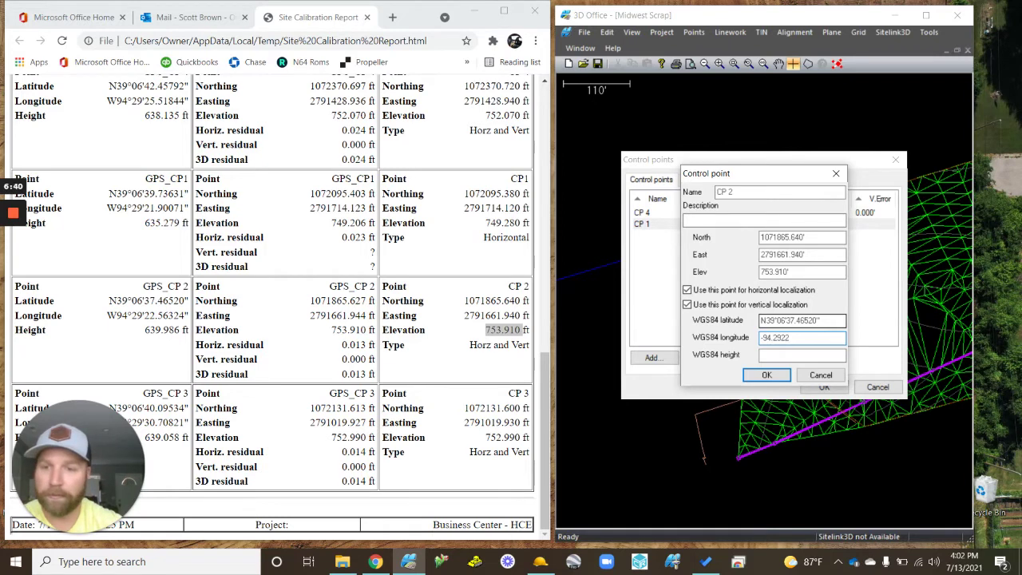
type("56324")
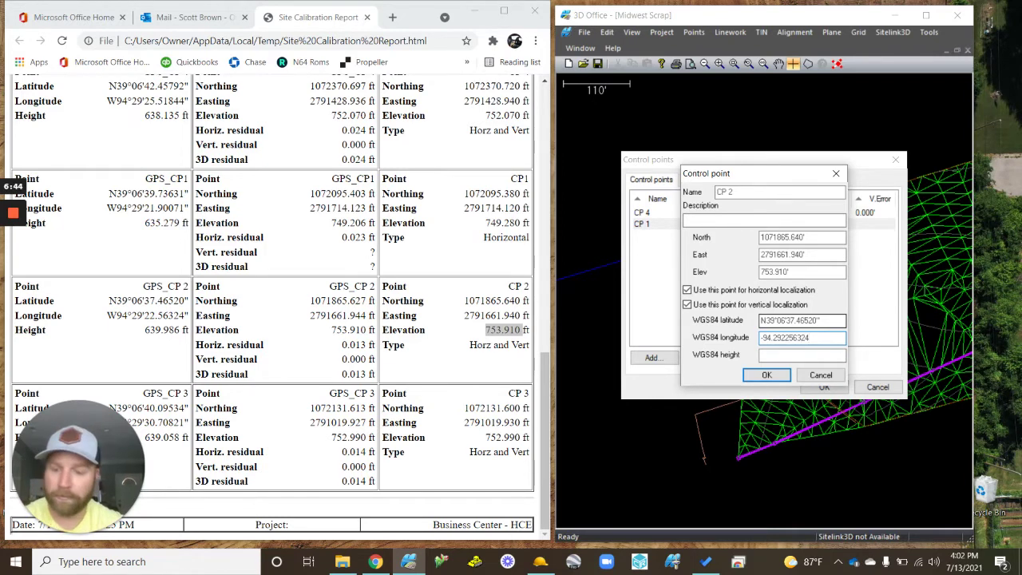
key("Tab")
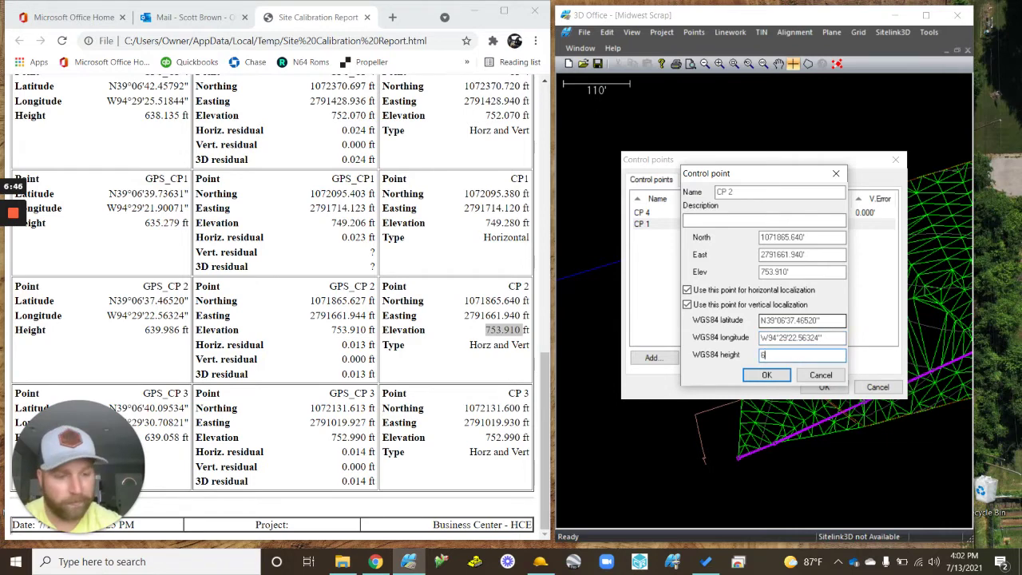
type("639.986")
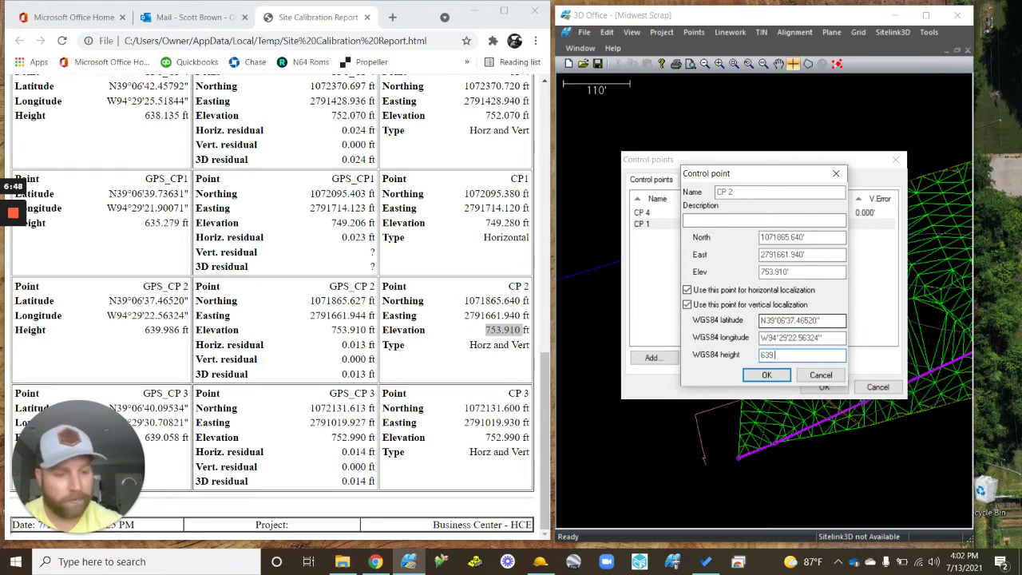
left_click(767, 376)
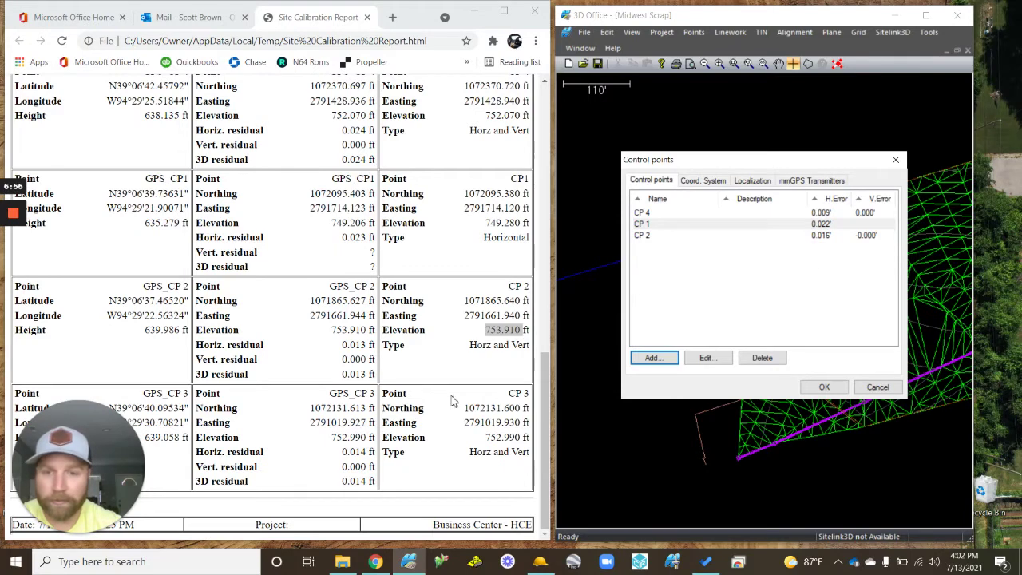
- Start a new control point and paste CP 3's northing 1072131.600 from the report
left_click(667, 360)
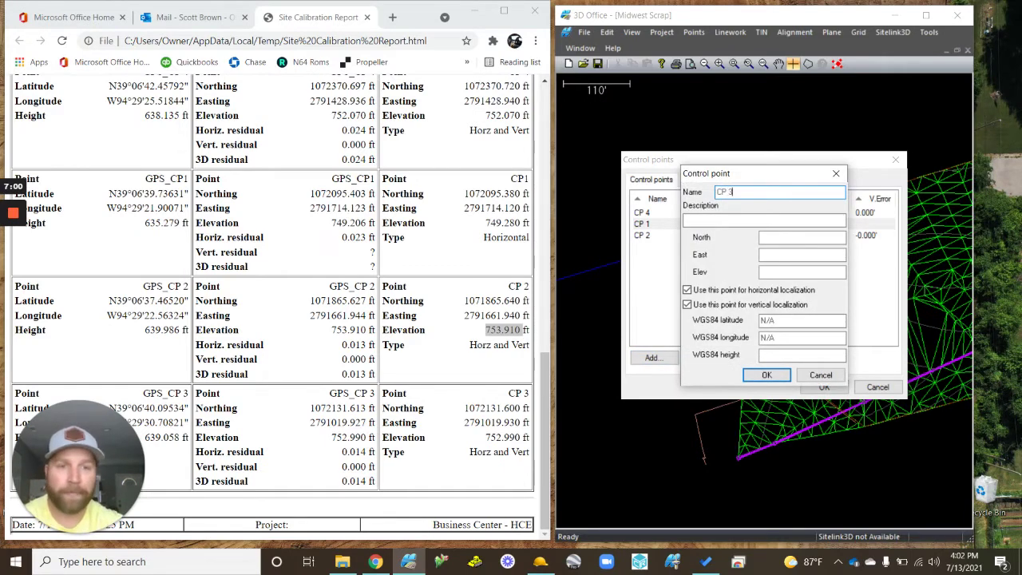
left_click(483, 408)
double_click(483, 409)
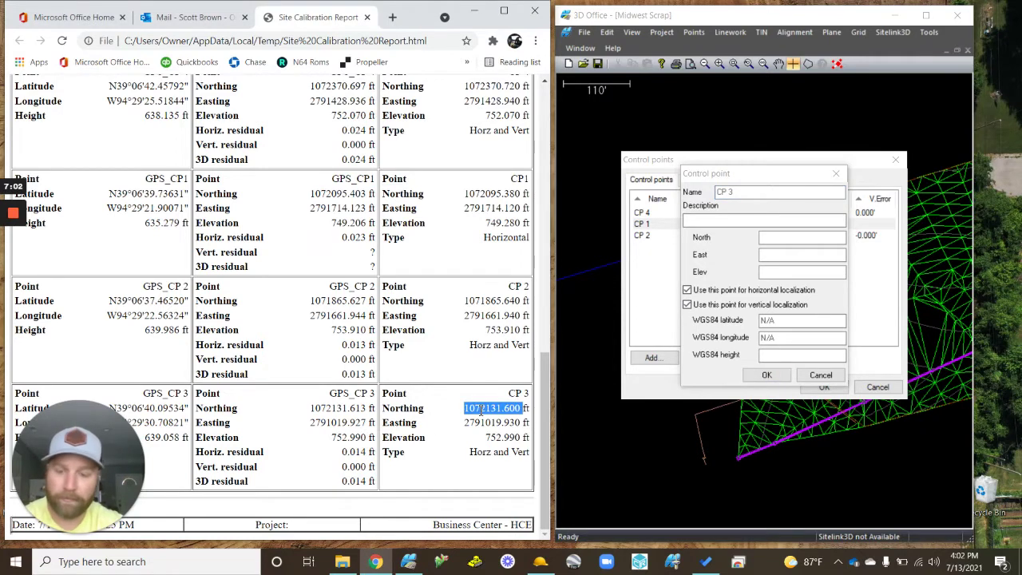
key("ctrl+c")
key("alt+Tab")
key("ctrl+v")
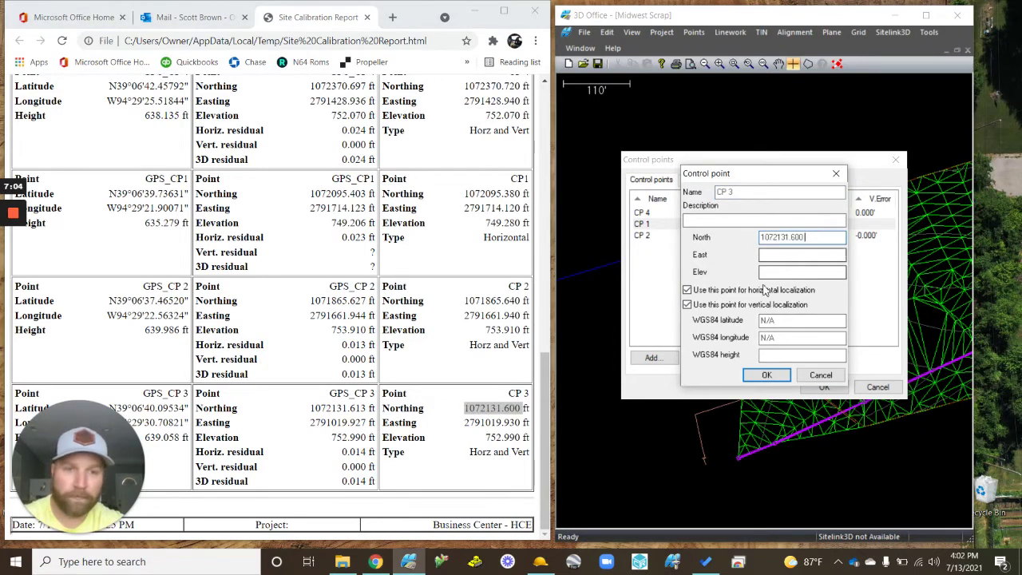
- Copy CP 3's easting and elevation from the report into the point
double_click(468, 423)
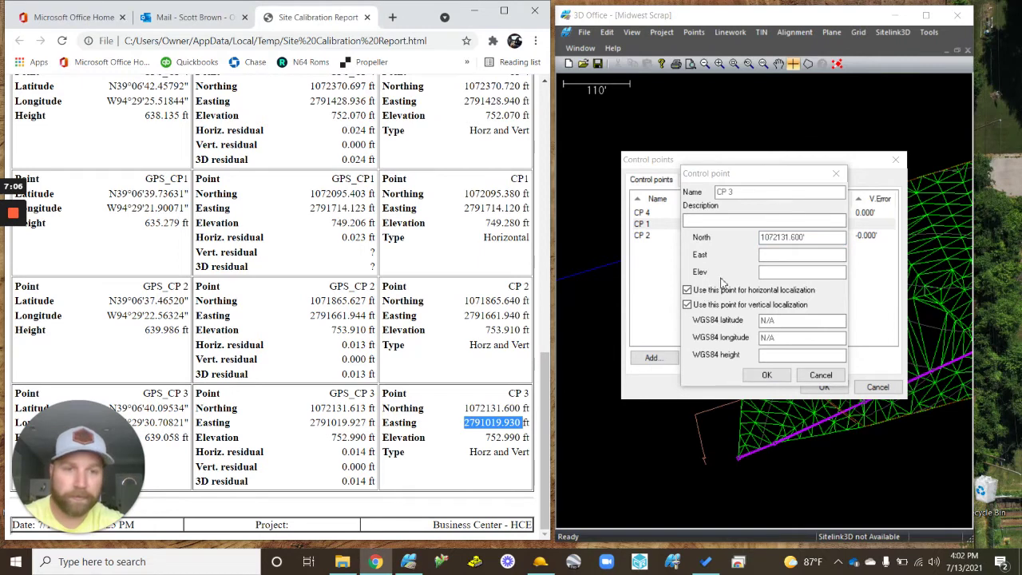
key("ctrl+c")
left_click(799, 254)
key("ctrl+v")
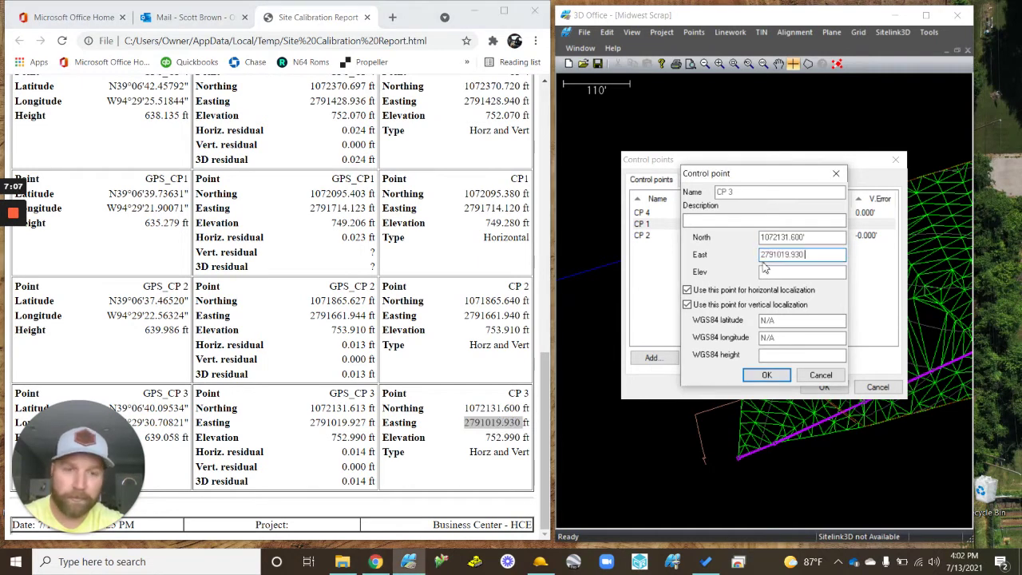
double_click(501, 438)
key("ctrl+c")
left_click(799, 272)
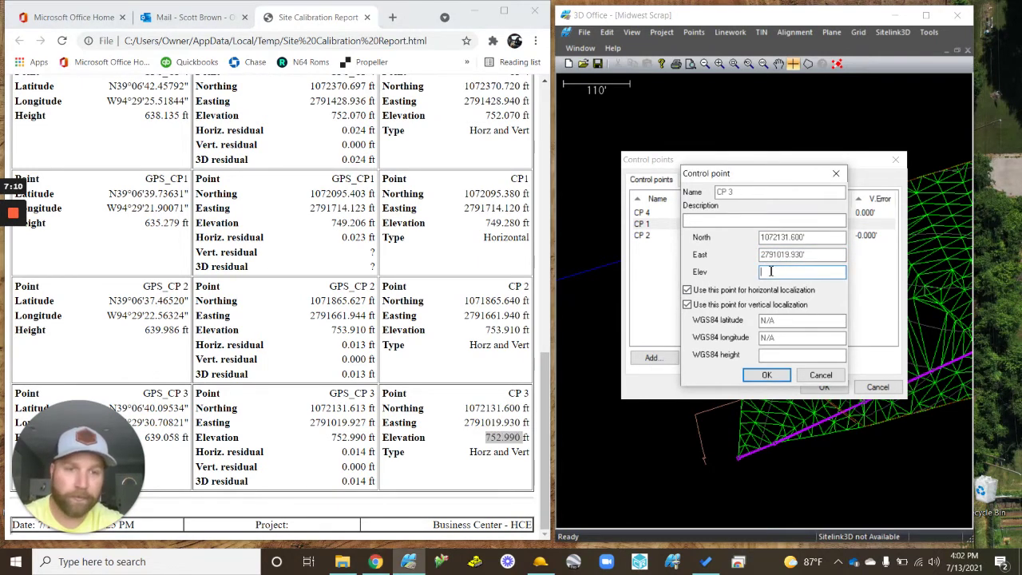
key("ctrl+v")
- Enter CP 3's WGS84 latitude 39.064009534, longitude -94.293070821 and height 639.058, then save
left_click(765, 321)
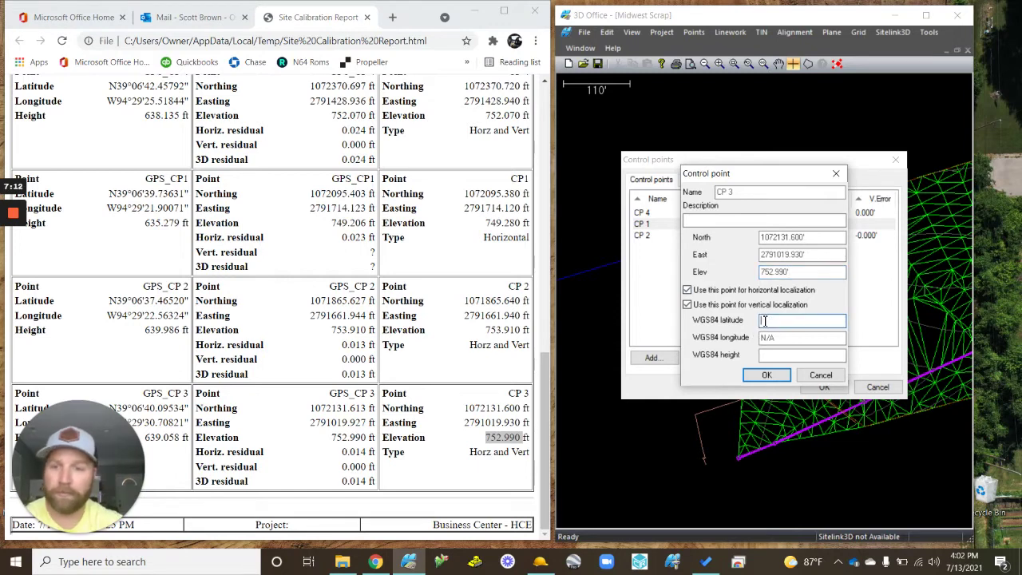
left_click_drag(122, 406, 80, 165)
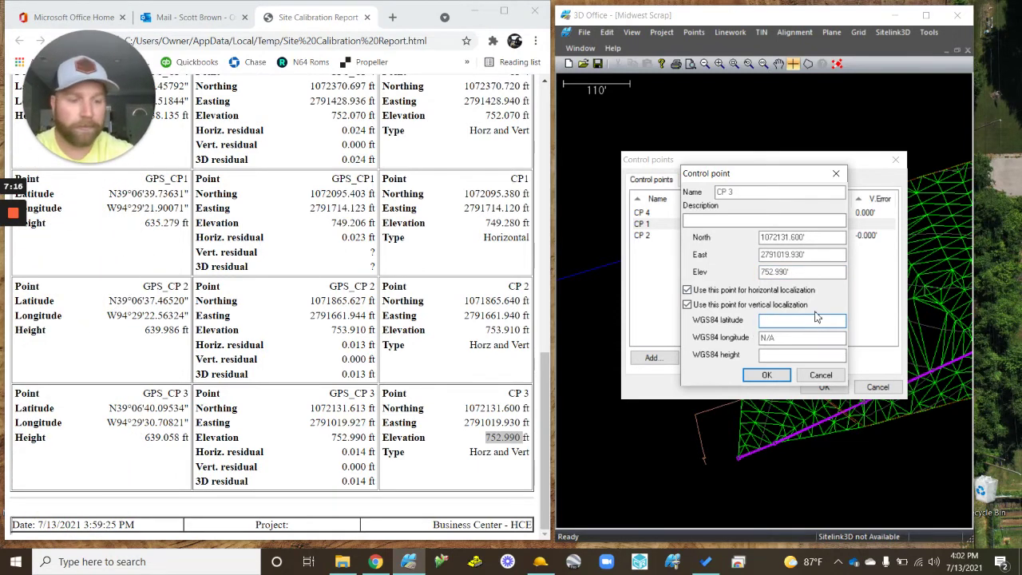
type("39.06")
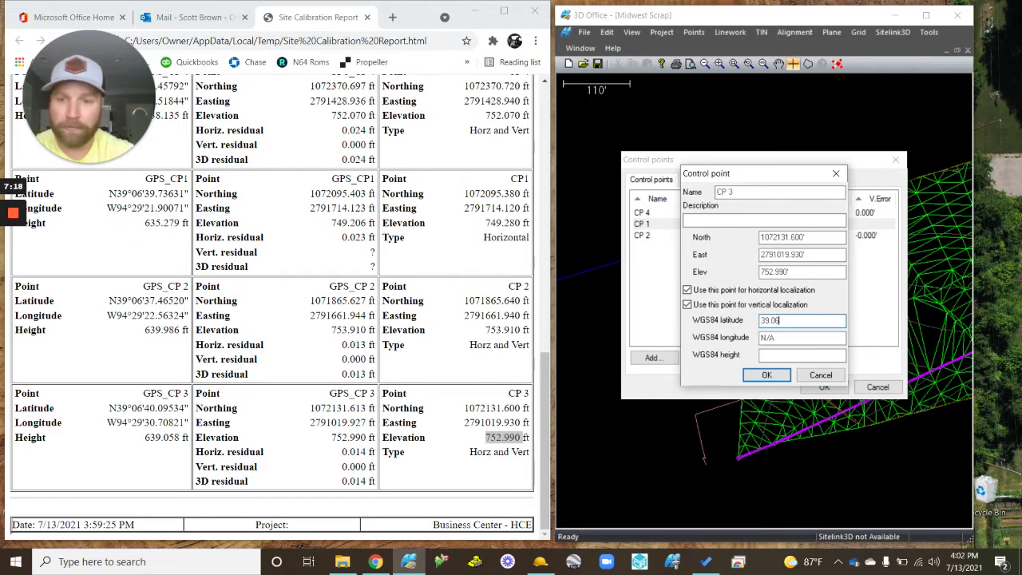
type("400")
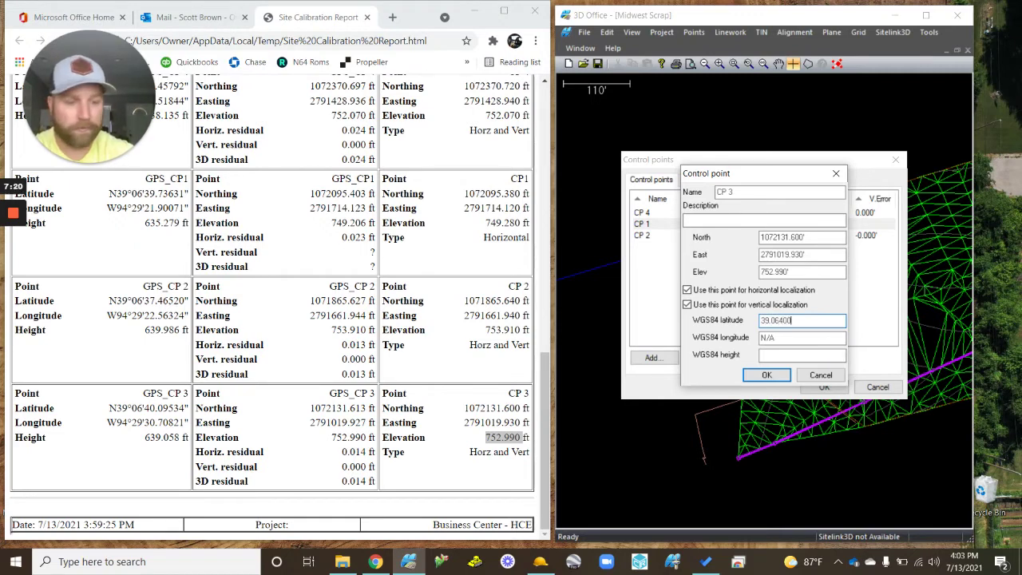
type("9534")
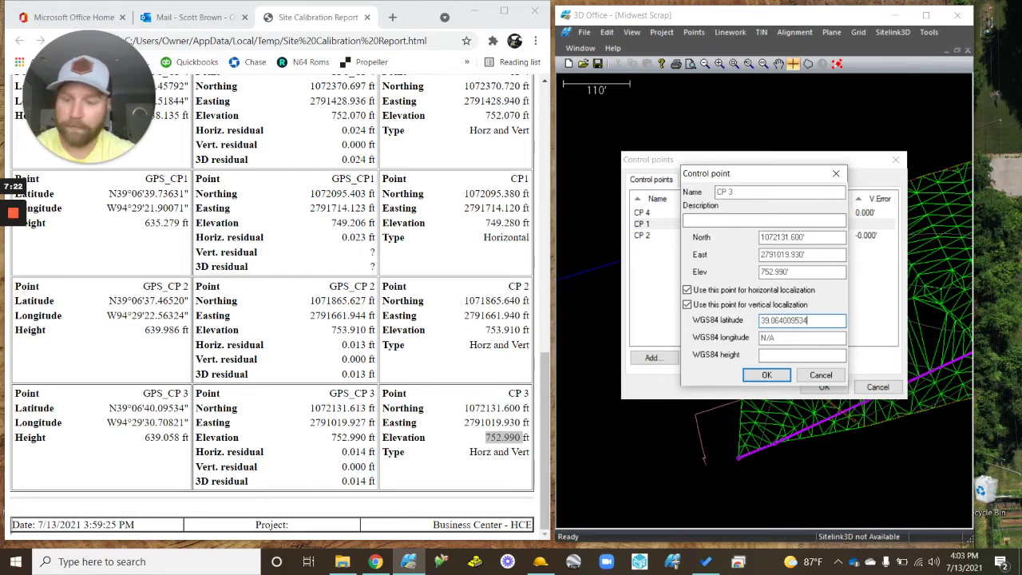
key("Tab")
type("-9")
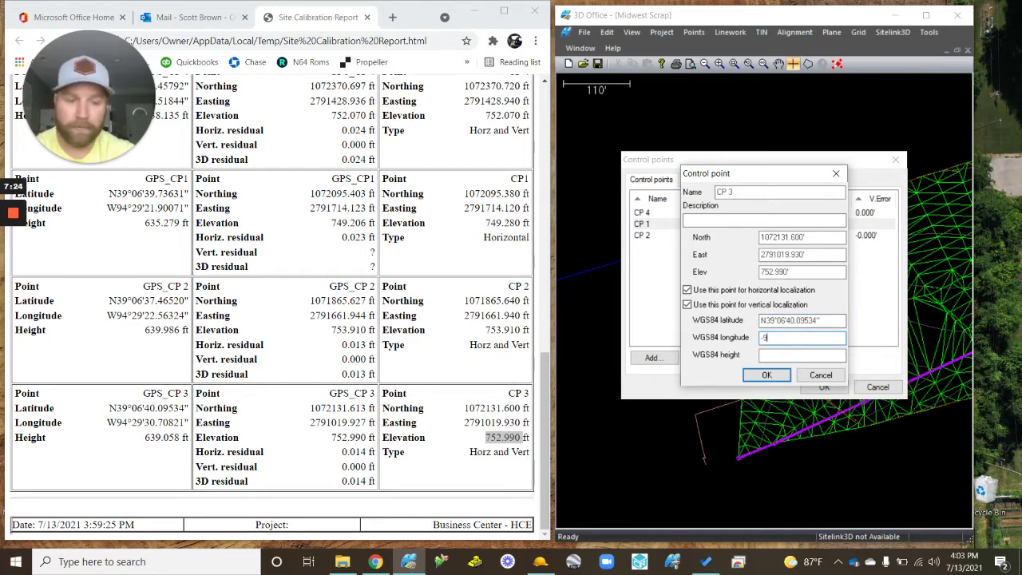
type("4.2930")
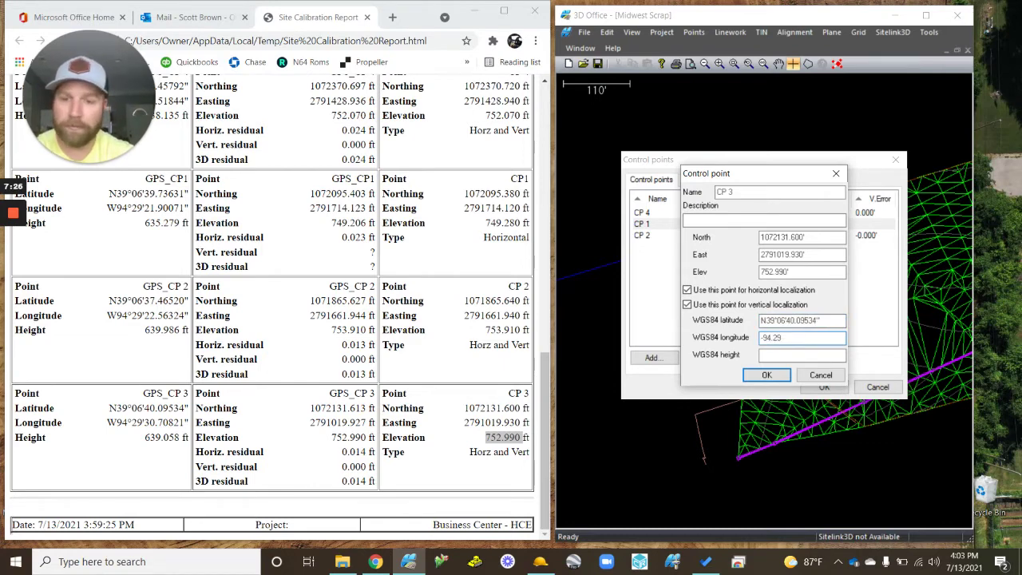
type("708")
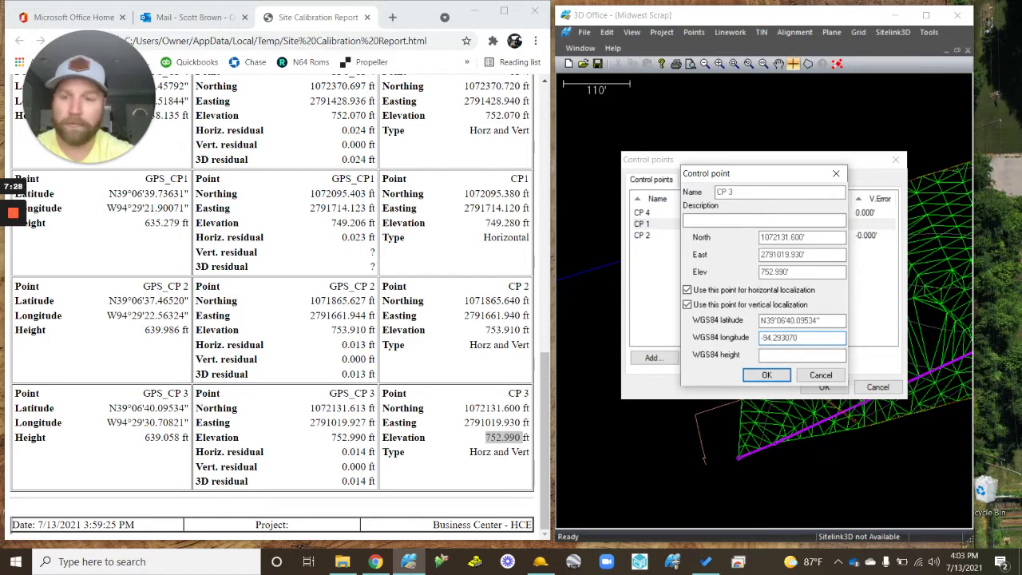
type("21")
key("Tab")
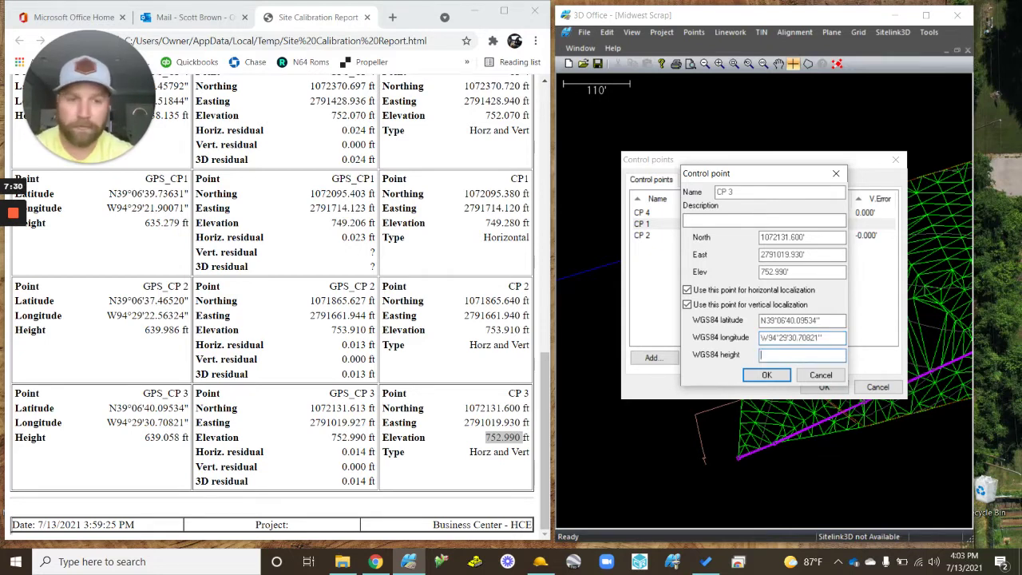
type("639")
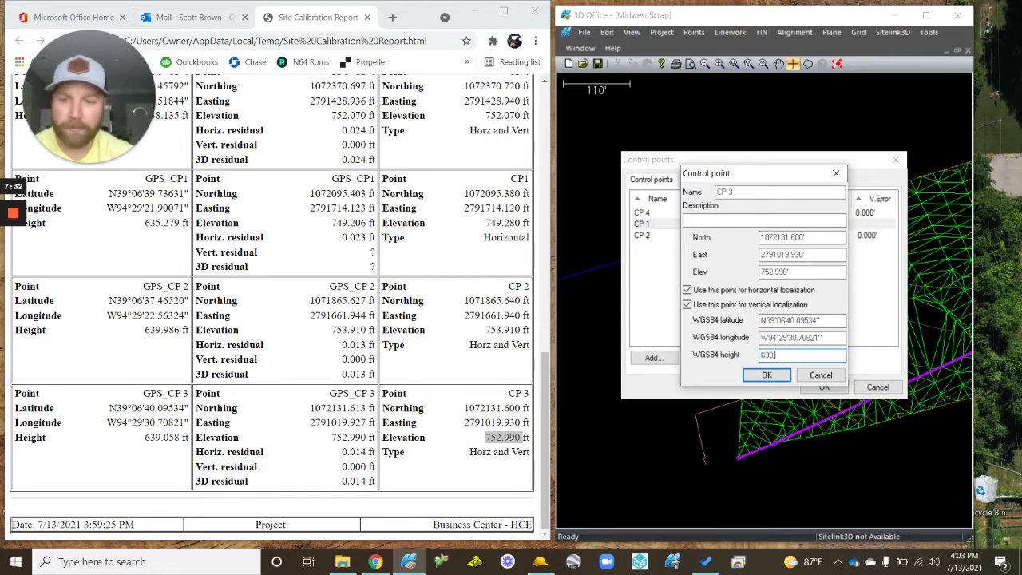
type(".058")
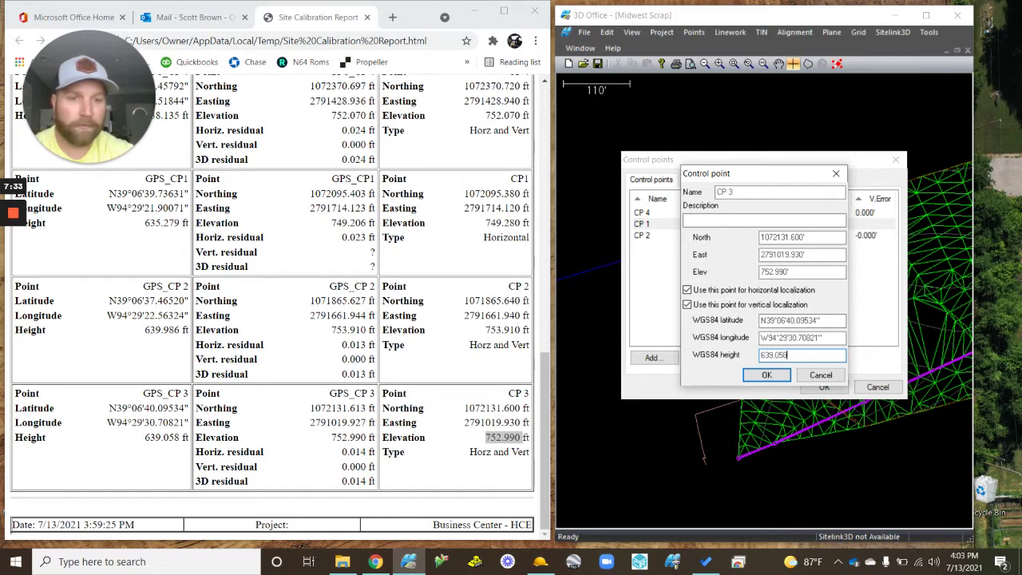
left_click(753, 375)
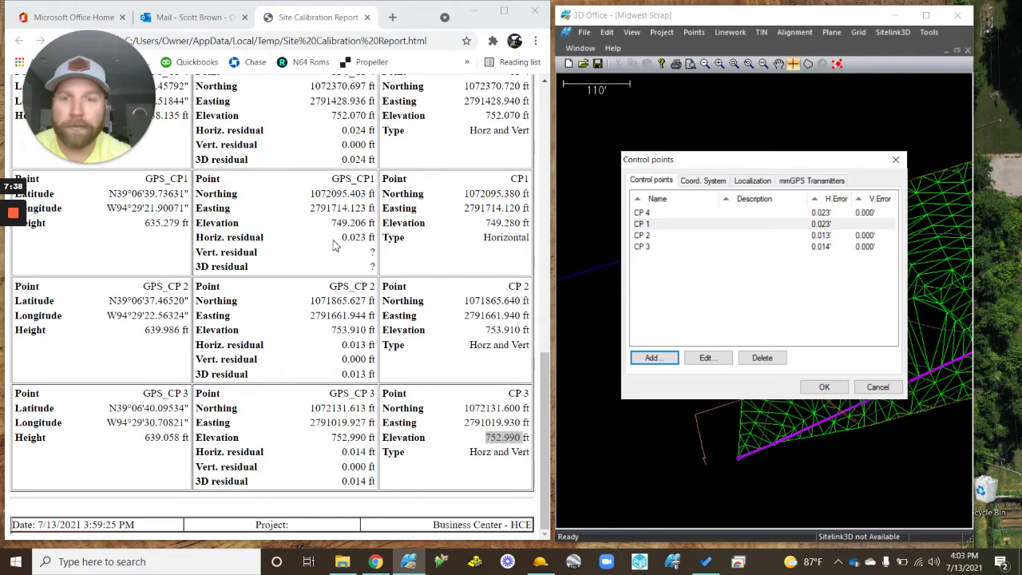
scroll(335, 245, "up", 1)
scroll(365, 232, "up", 1)
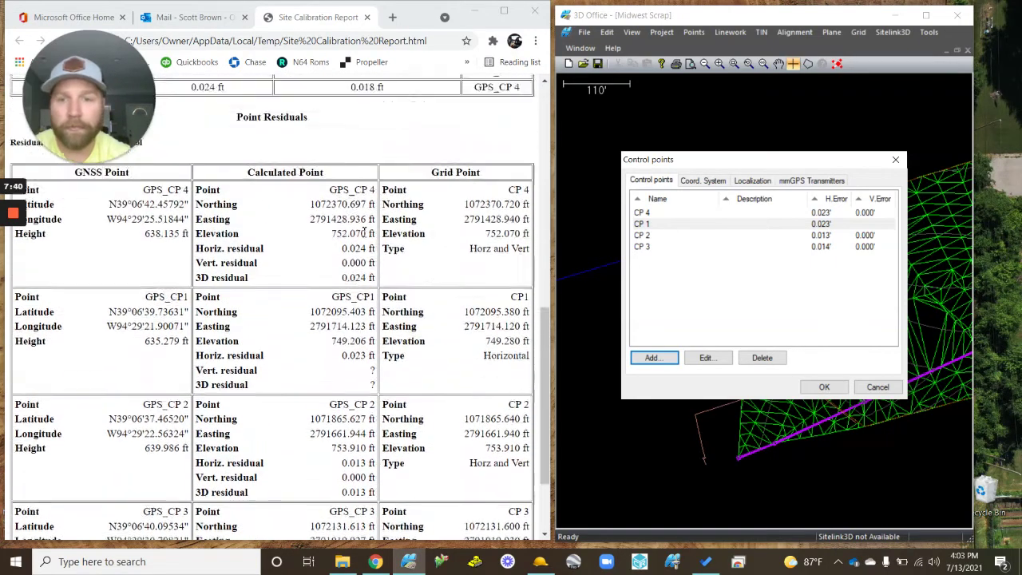
scroll(364, 232, "down", 1)
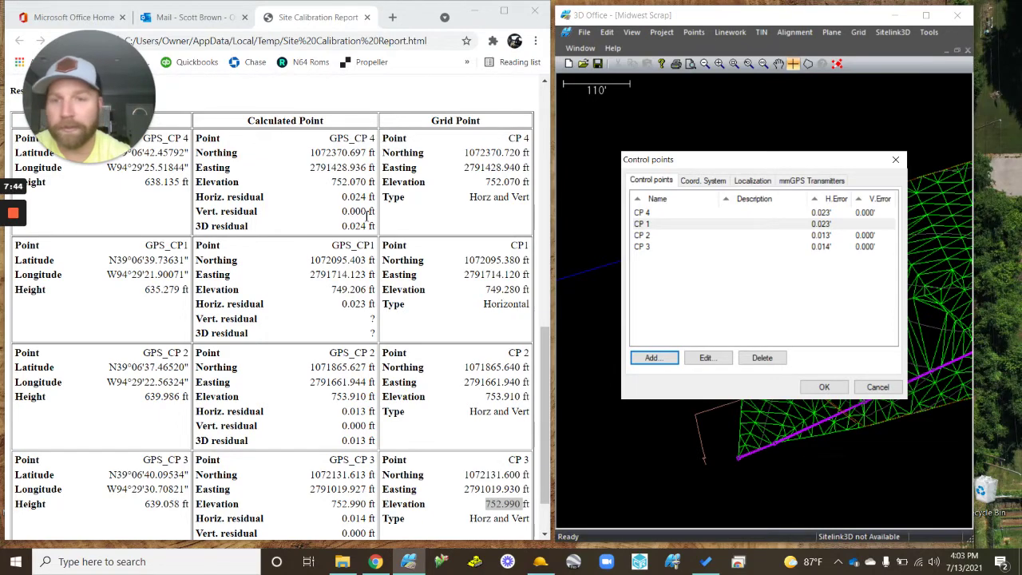
scroll(304, 328, "down", 1)
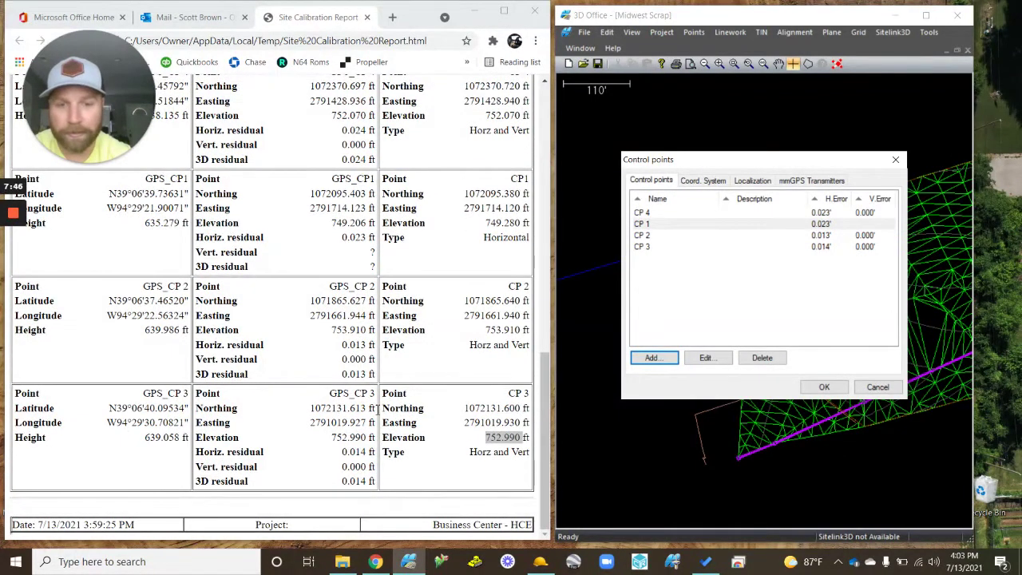
left_click(491, 300)
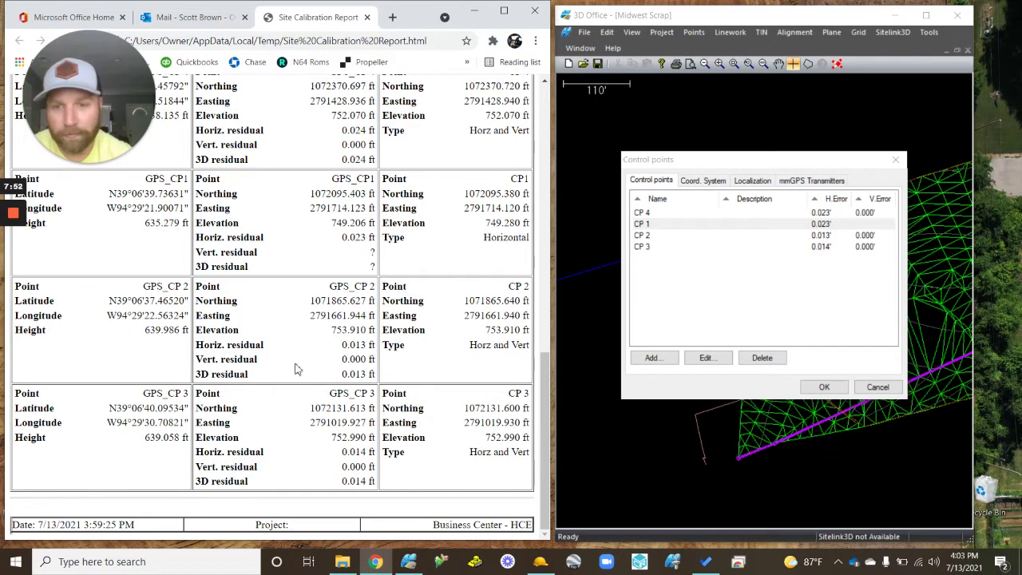
scroll(294, 369, "up", 10)
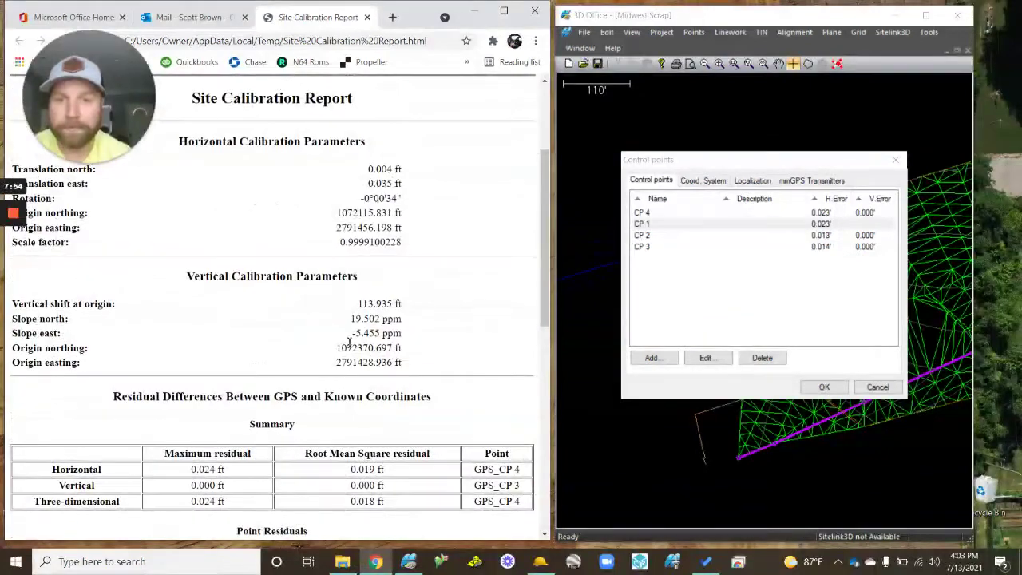
scroll(335, 340, "down", 3)
scroll(326, 337, "up", 4)
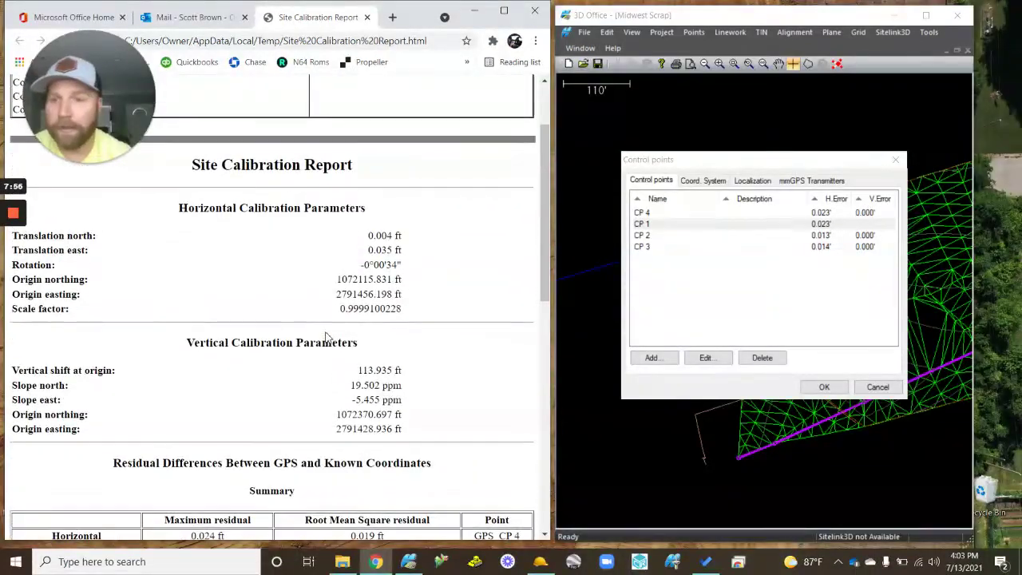
scroll(240, 340, "up", 1)
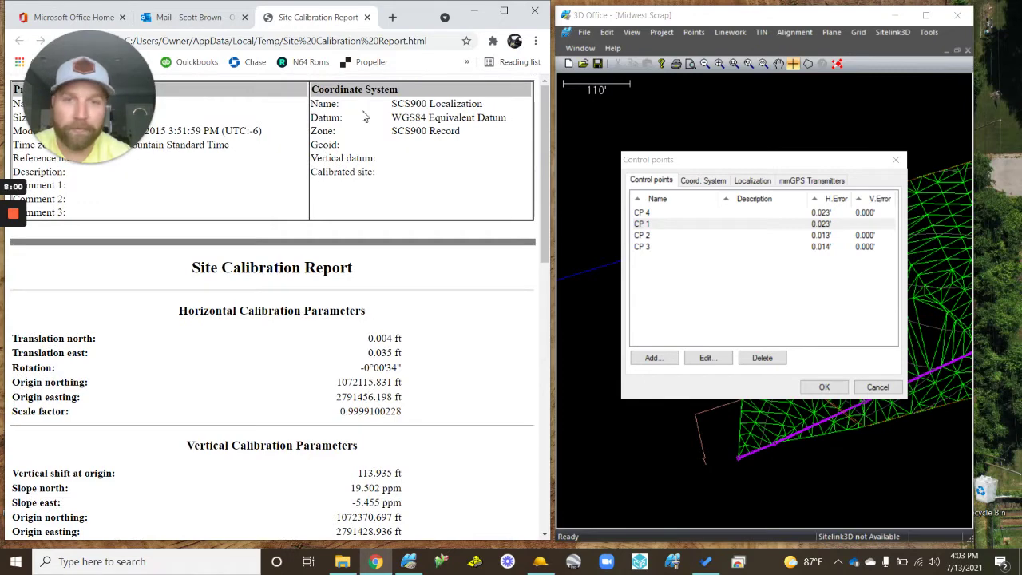
- Accept the control points list and zoom the plan view to CP 1–CP 4
left_click(824, 387)
scroll(731, 281, "down", 2)
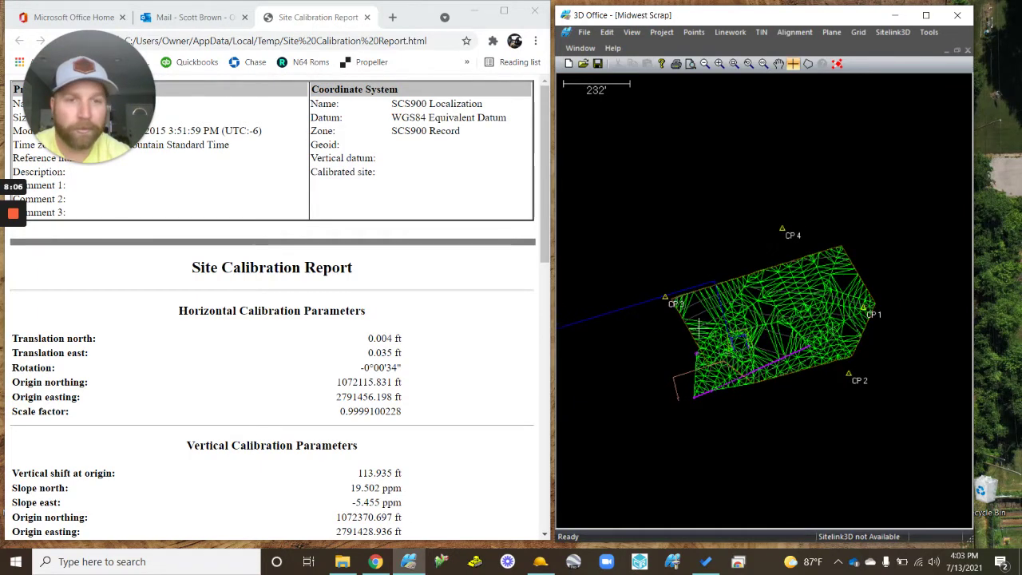
scroll(703, 295, "up", 1)
scroll(699, 285, "up", 1)
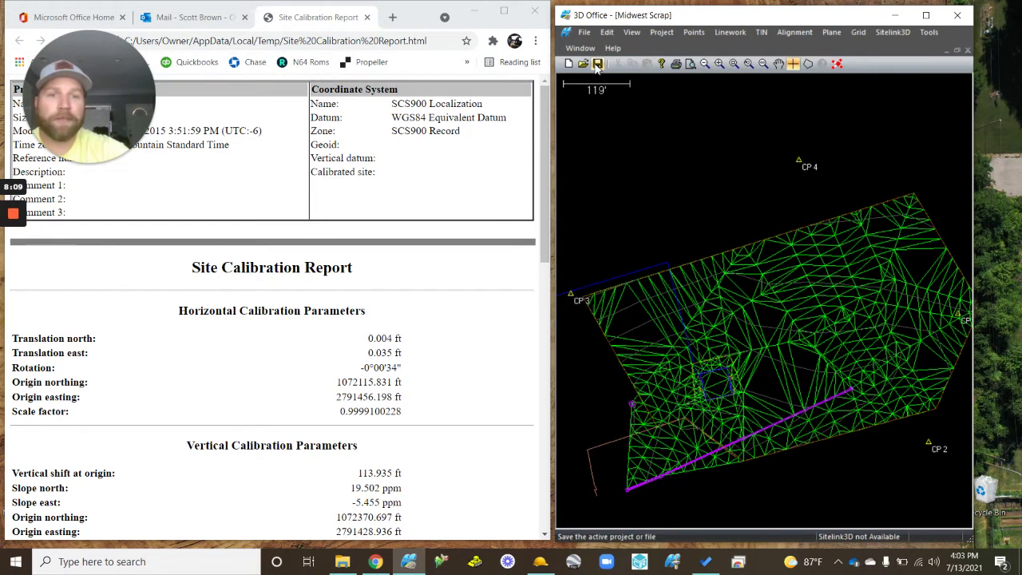
- Minimize 3D Office and the browser, and move the Midwest Scrap shortcut to an open spot
left_click(895, 15)
left_click(475, 11)
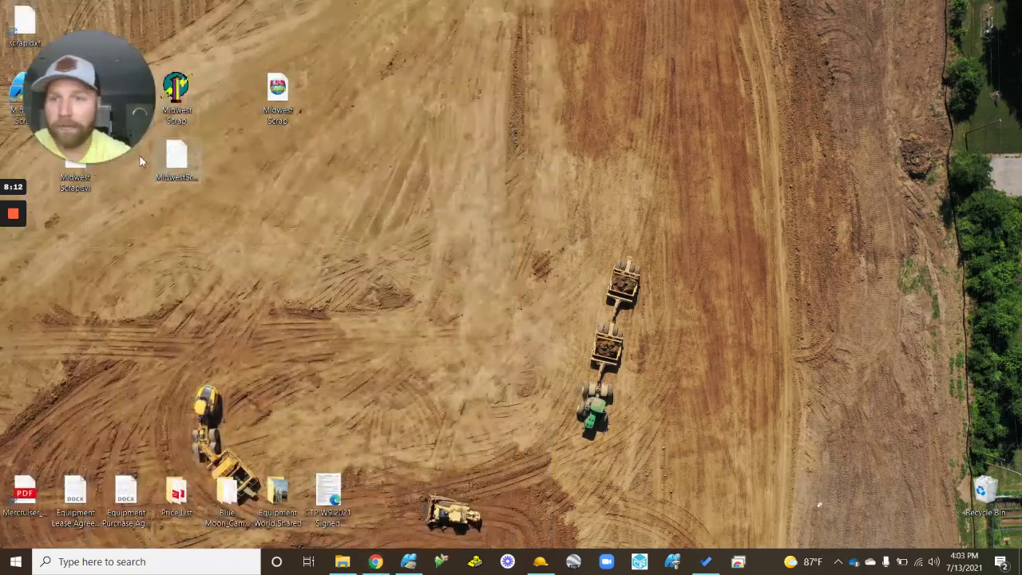
left_click_drag(152, 80, 955, 49)
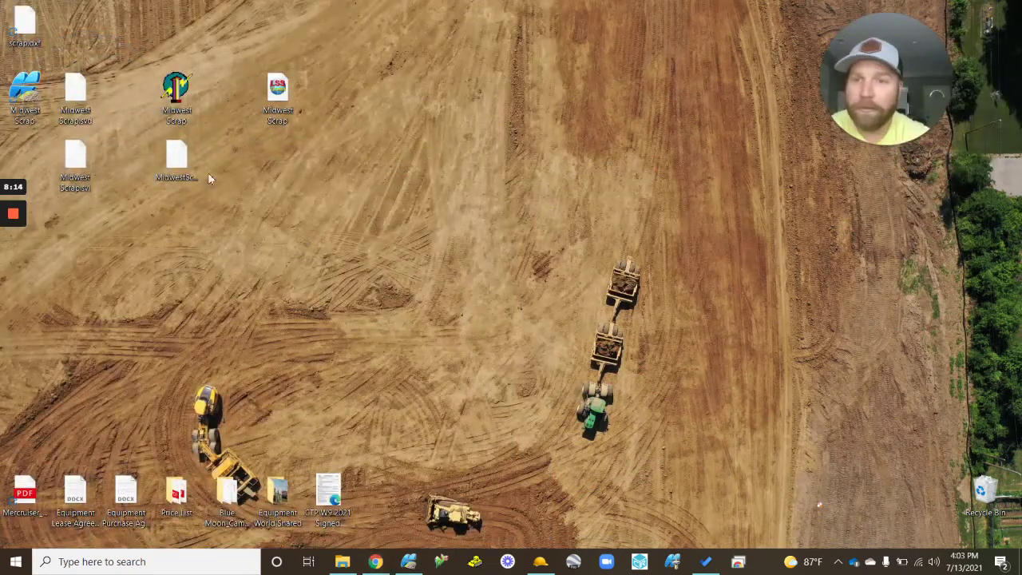
left_click_drag(25, 95, 480, 164)
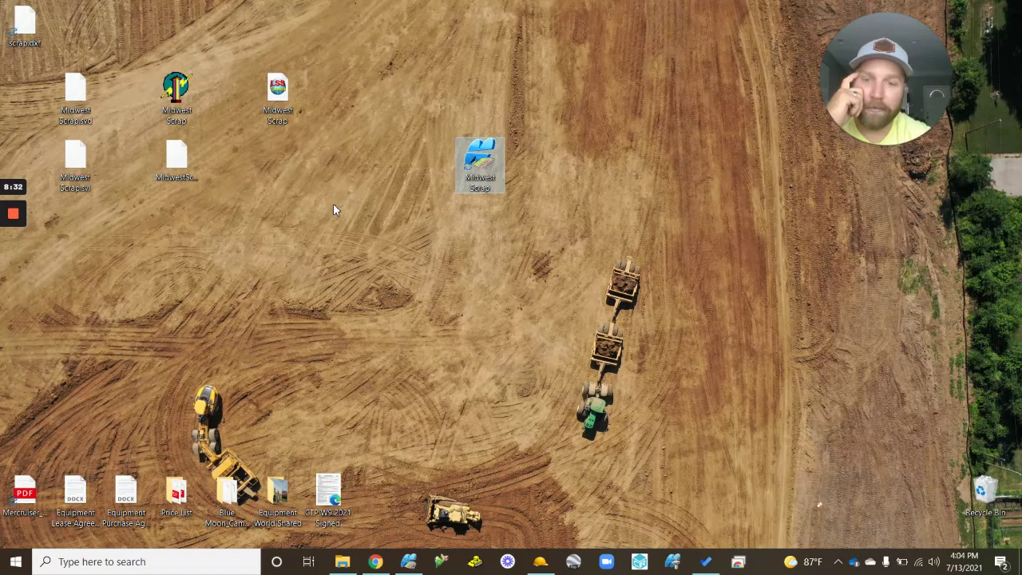
- Open the Midwest Scrap calibration in LSS Toolkit and view CP1's station details without changes
double_click(285, 94)
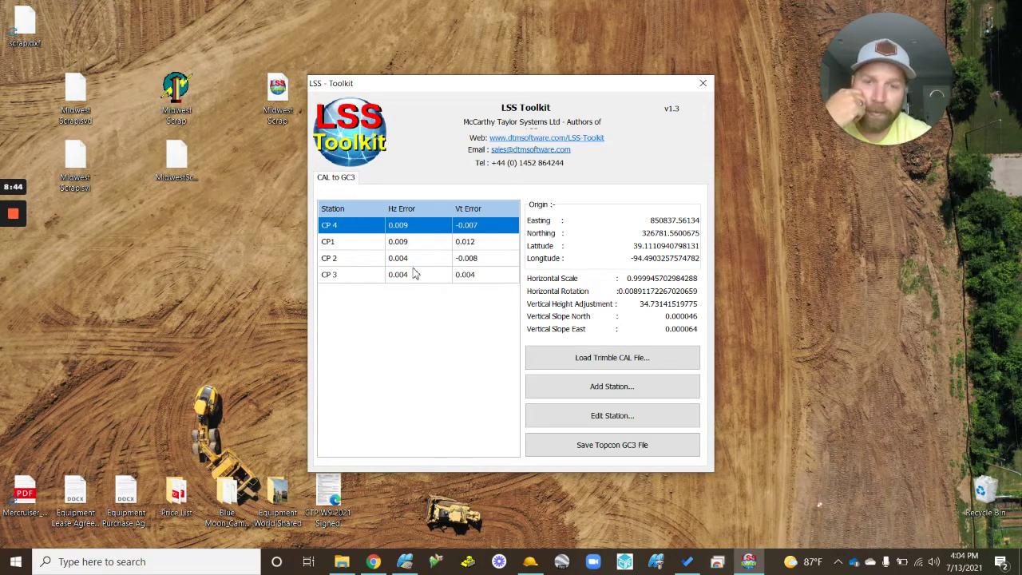
left_click(470, 258)
left_click(477, 243)
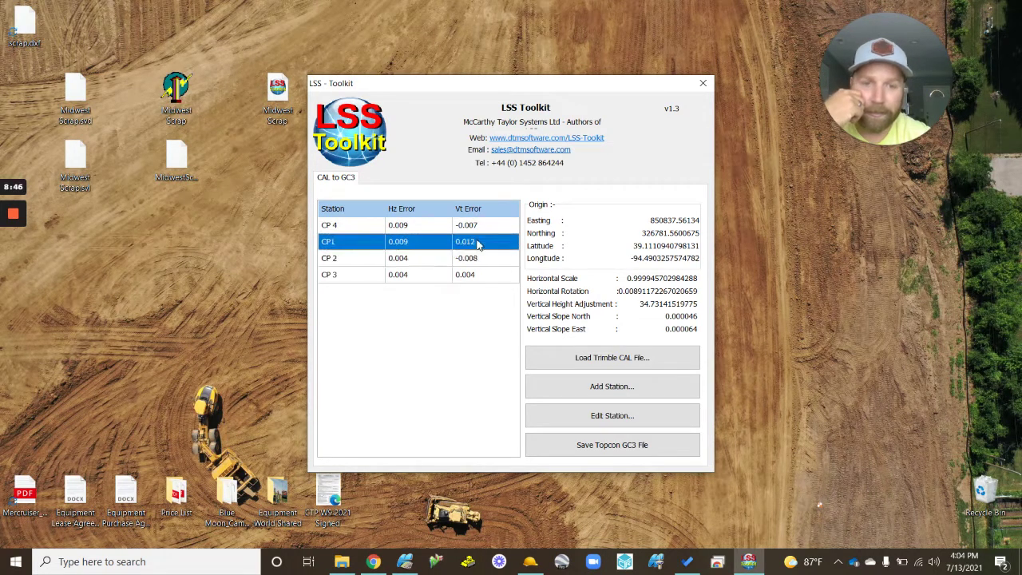
left_click(598, 416)
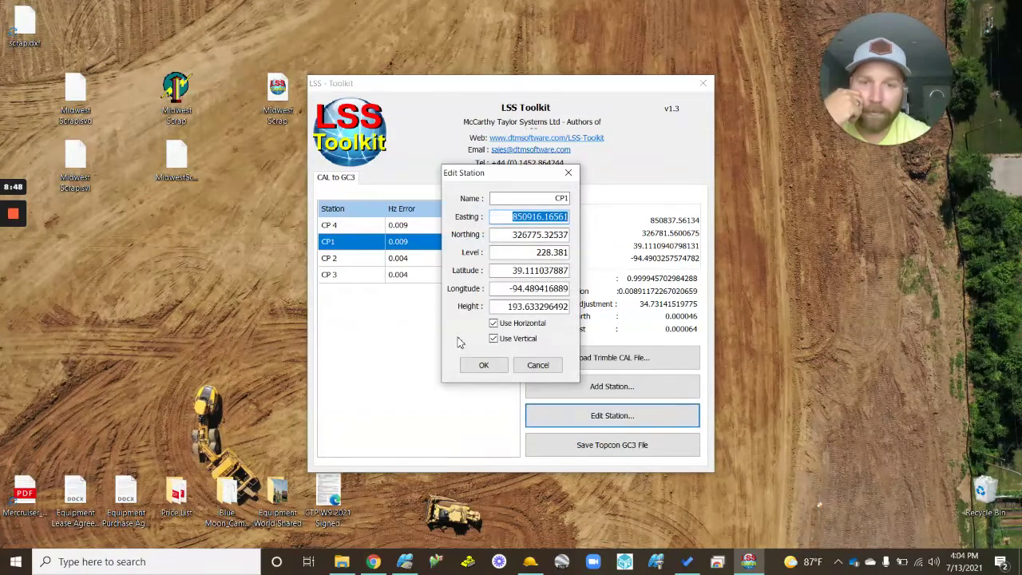
left_click(537, 365)
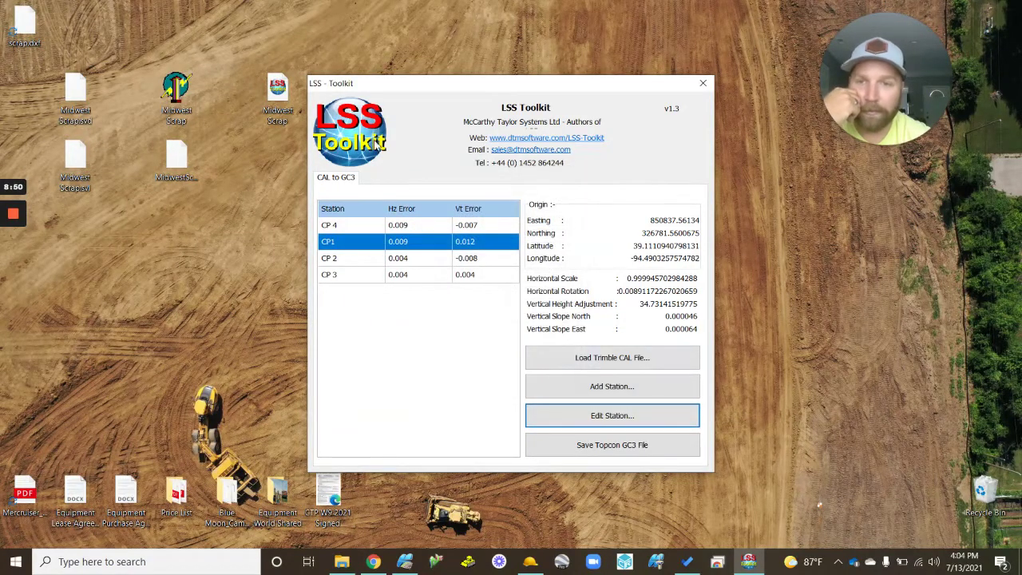
- Rearrange the toolkit window and reposition the Midwest Scrap shortcut on the desktop
left_click_drag(448, 93, 537, 71)
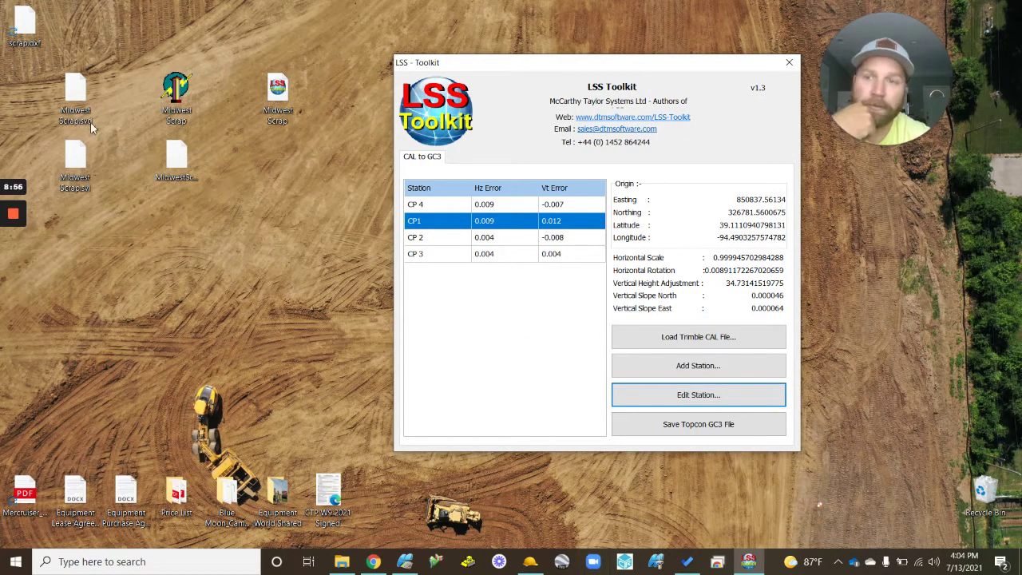
left_click_drag(518, 68, 591, 232)
left_click_drag(480, 156, 227, 288)
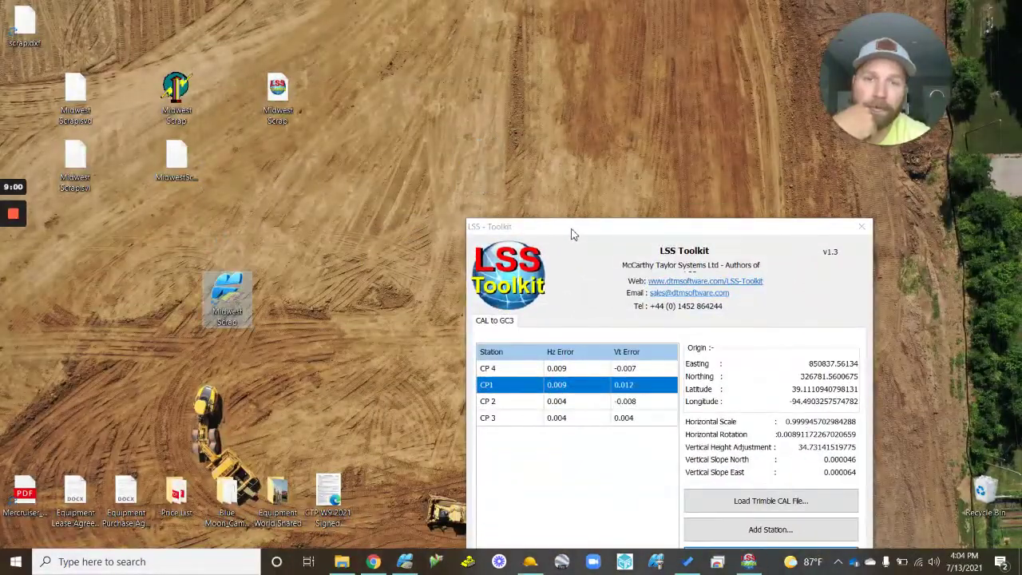
left_click_drag(570, 231, 520, 80)
- Dismiss the single-instance warning, review the CP 1–CP 4 control points, then minimize 3D Office
double_click(234, 293)
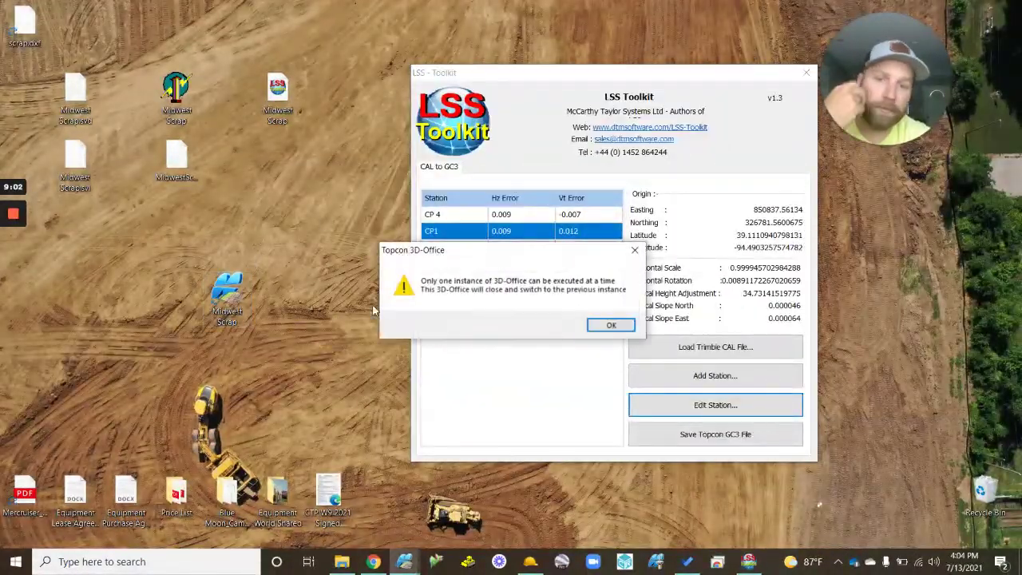
left_click(601, 329)
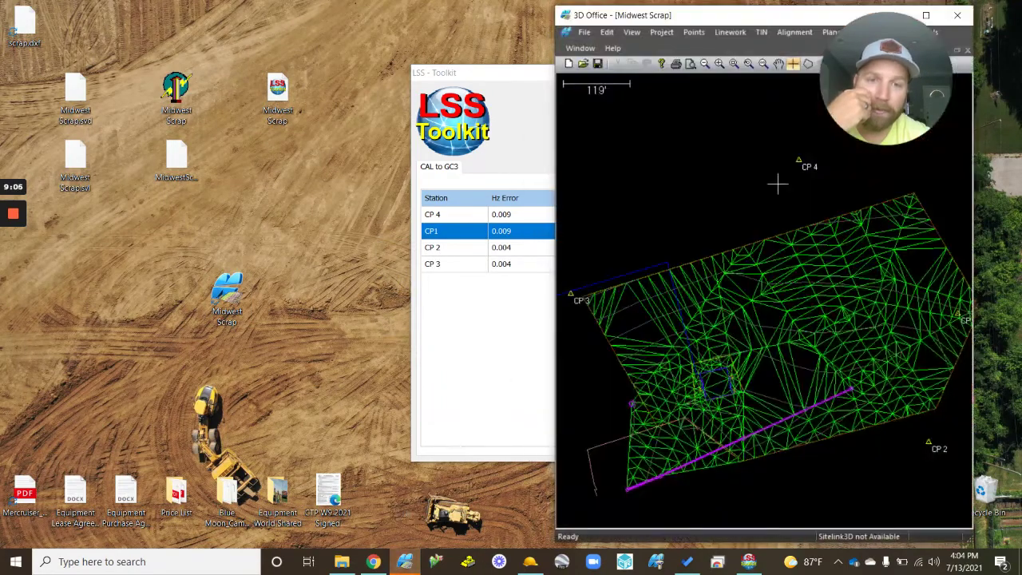
left_click(661, 32)
left_click(719, 86)
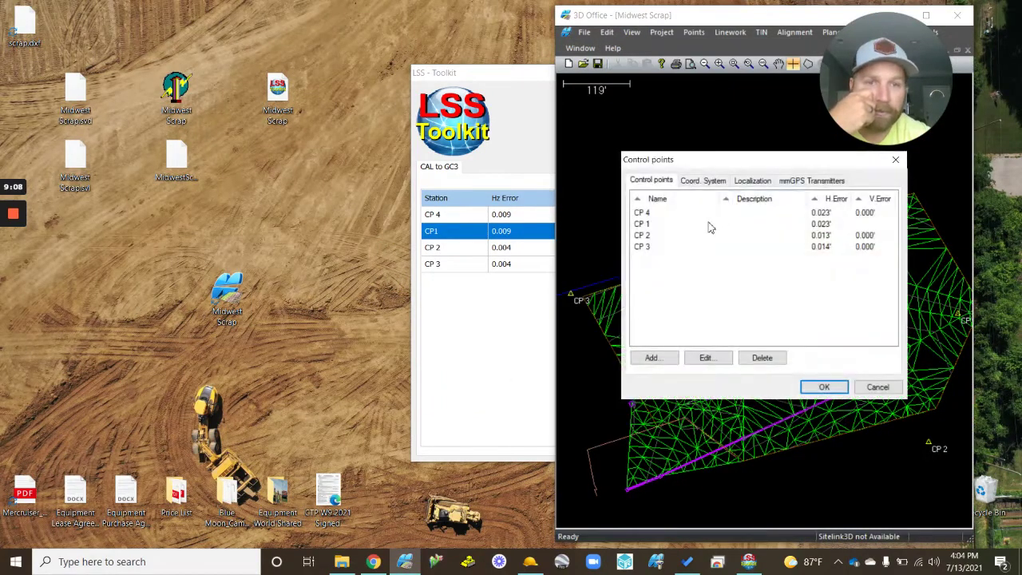
left_click(877, 387)
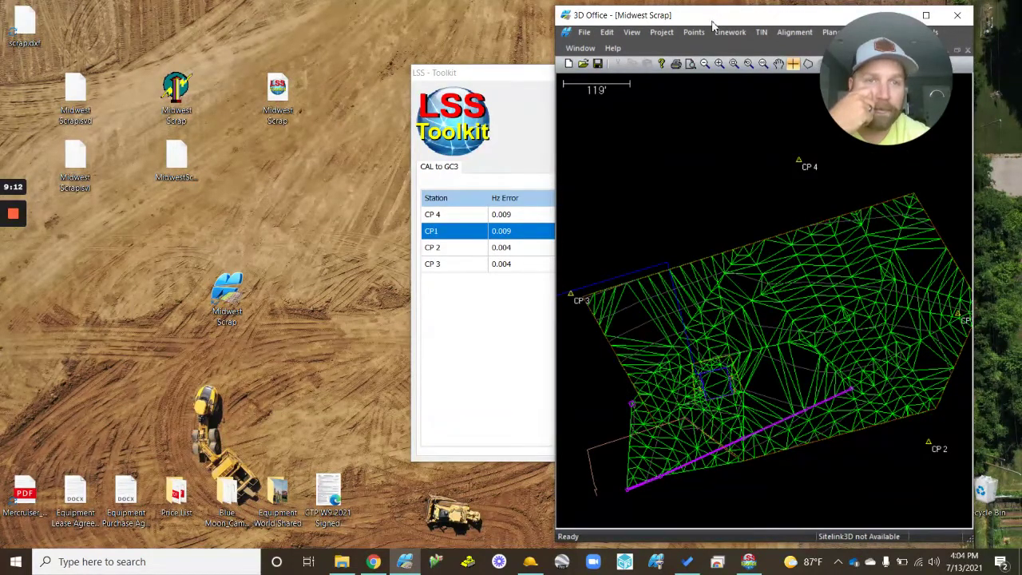
left_click_drag(706, 21, 567, 21)
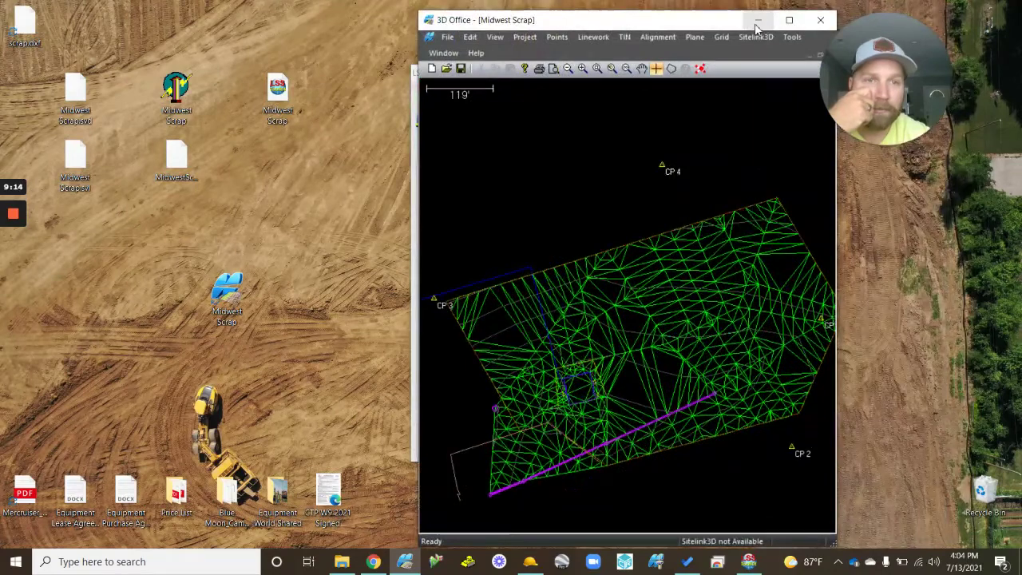
left_click(759, 16)
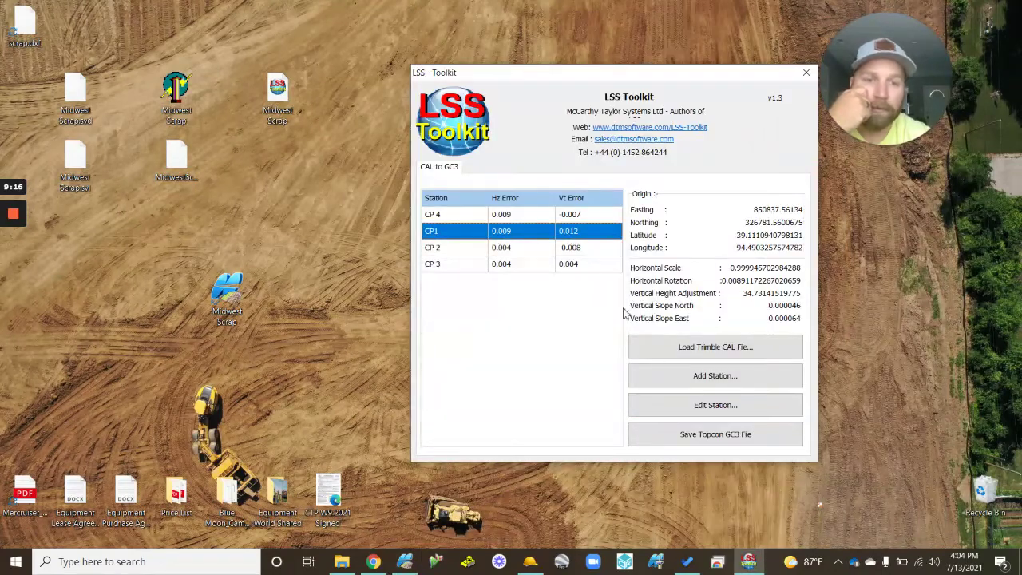
- Apply CP1's Use Horizontal/Use Vertical station change so vertical errors read 0.000, then close LSS Toolkit
left_click(646, 405)
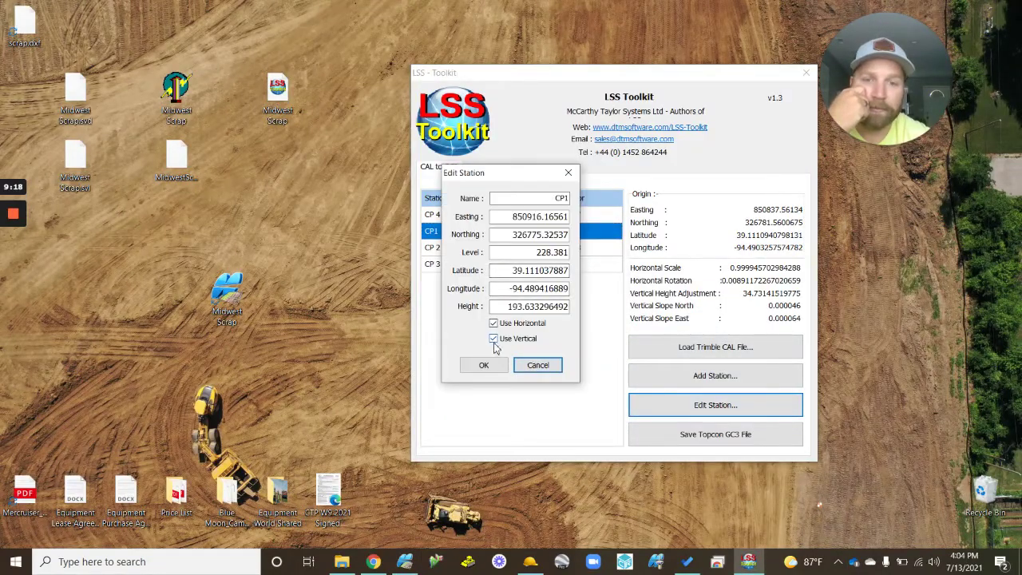
left_click(484, 365)
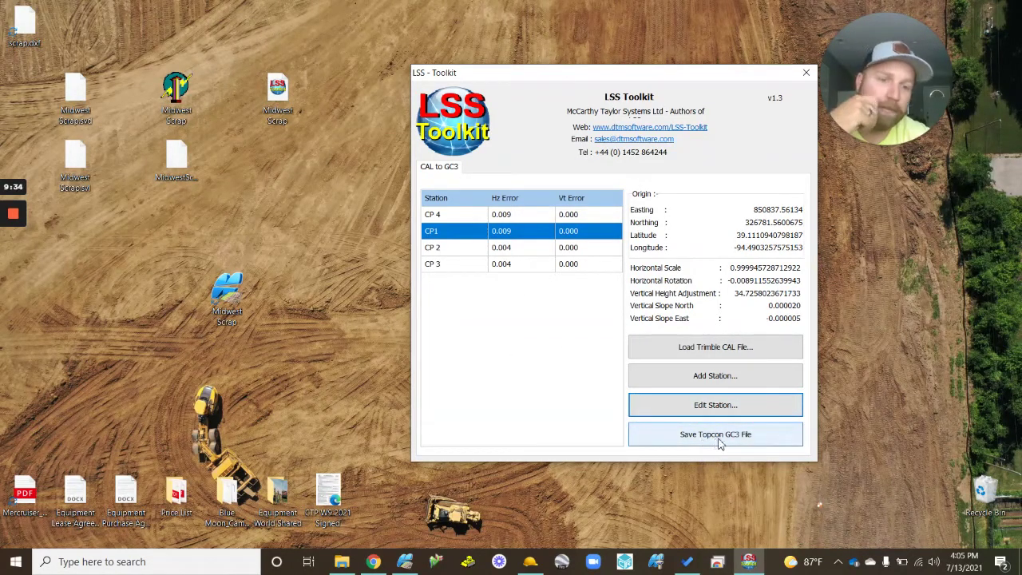
left_click(806, 71)
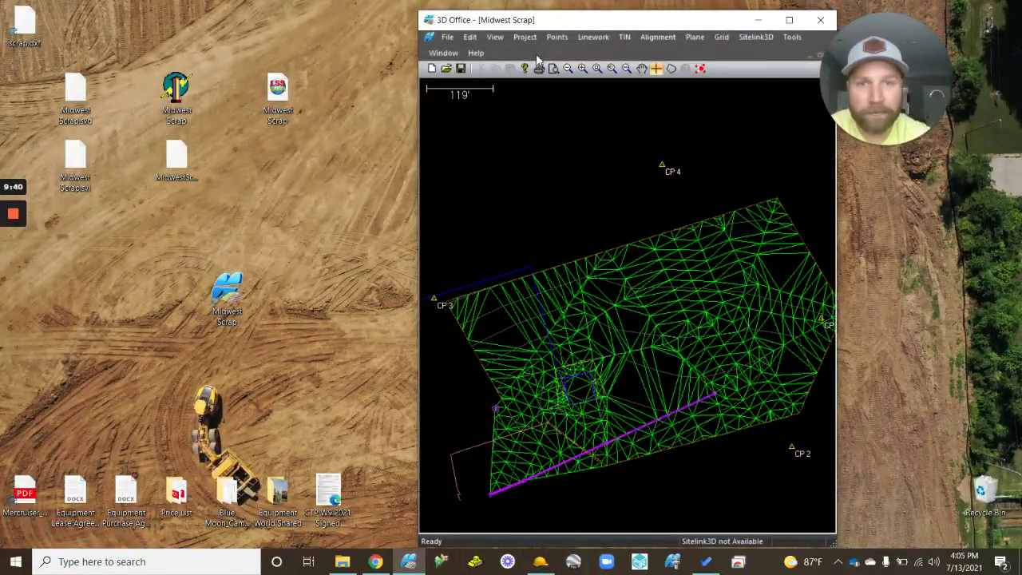
- Look at the Project menu's control-point import option, then close 3D Office
left_click(525, 37)
mouse_move(599, 104)
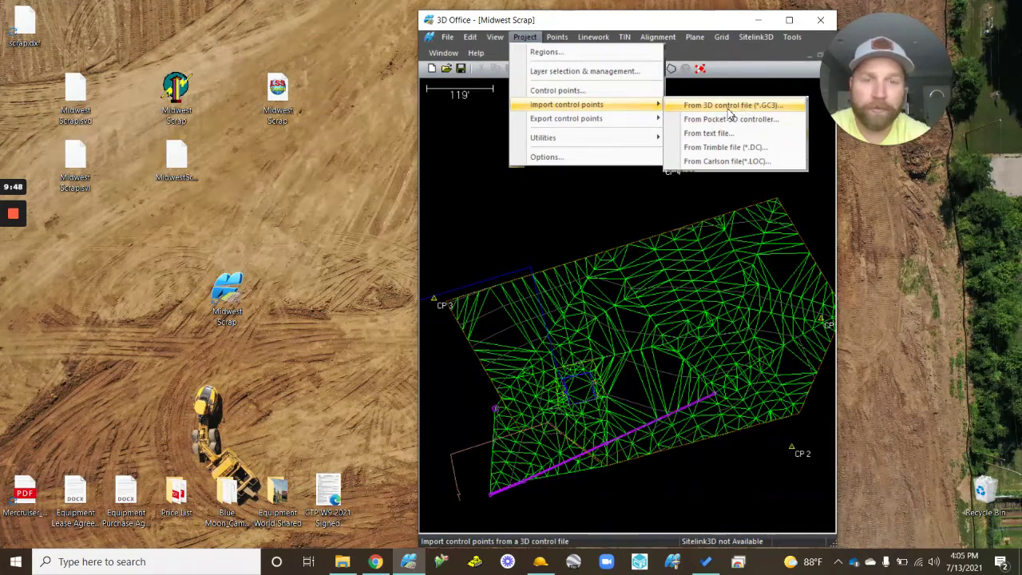
left_click(821, 18)
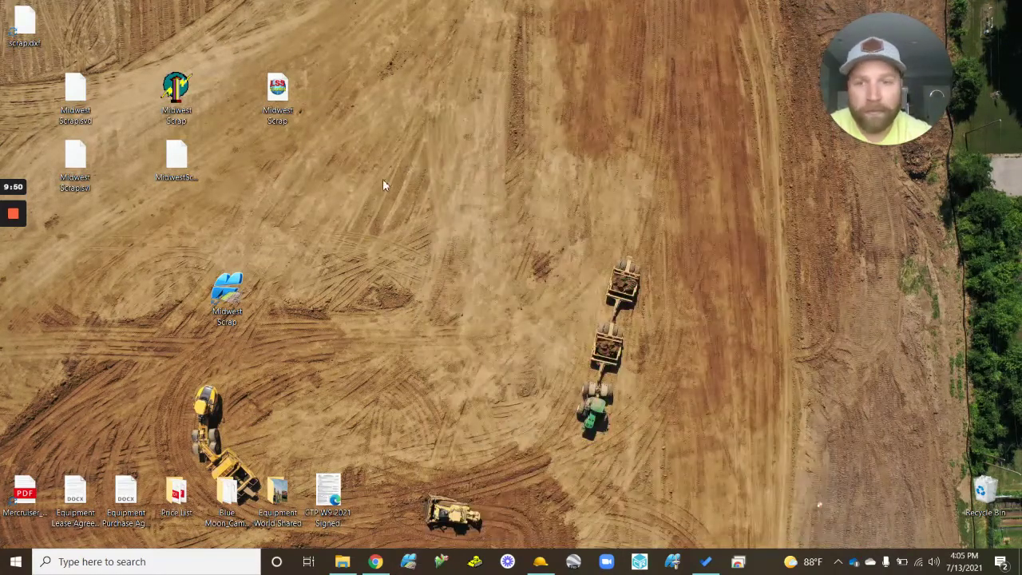
- Reopen Midwest Scrap, browse the Linework and TIN import/export options, then close it
left_click_drag(227, 295, 179, 308)
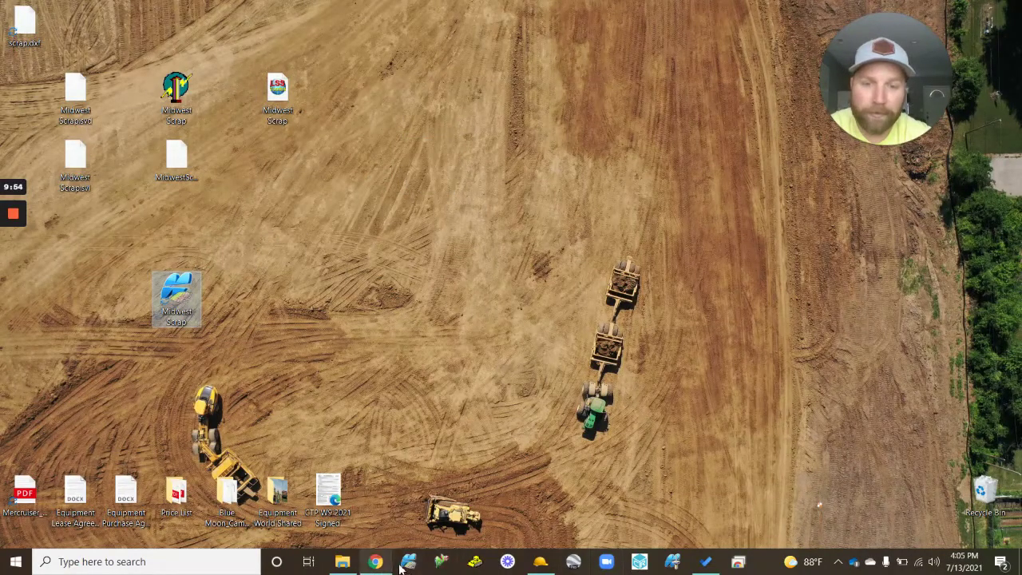
double_click(192, 302)
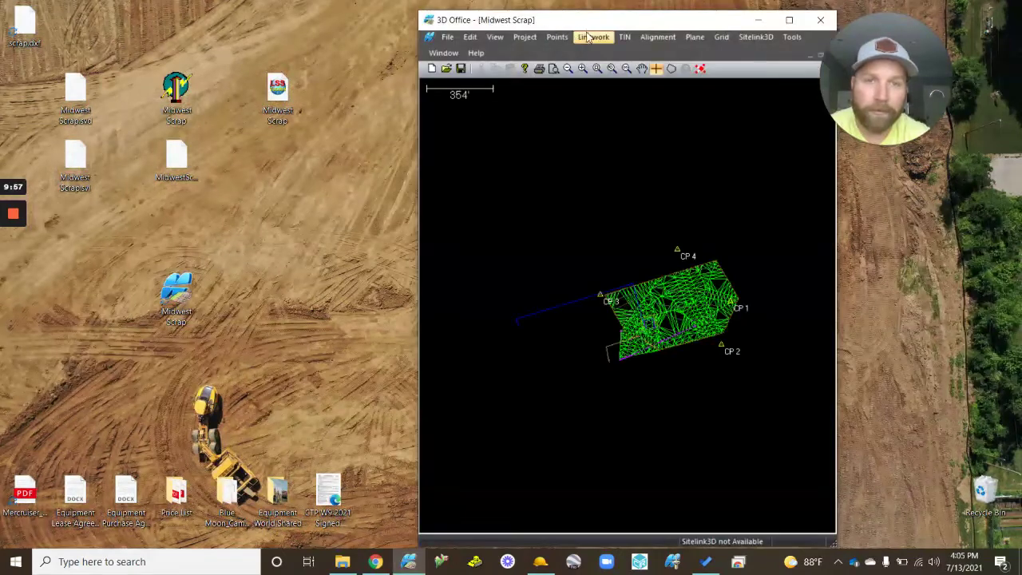
left_click(588, 38)
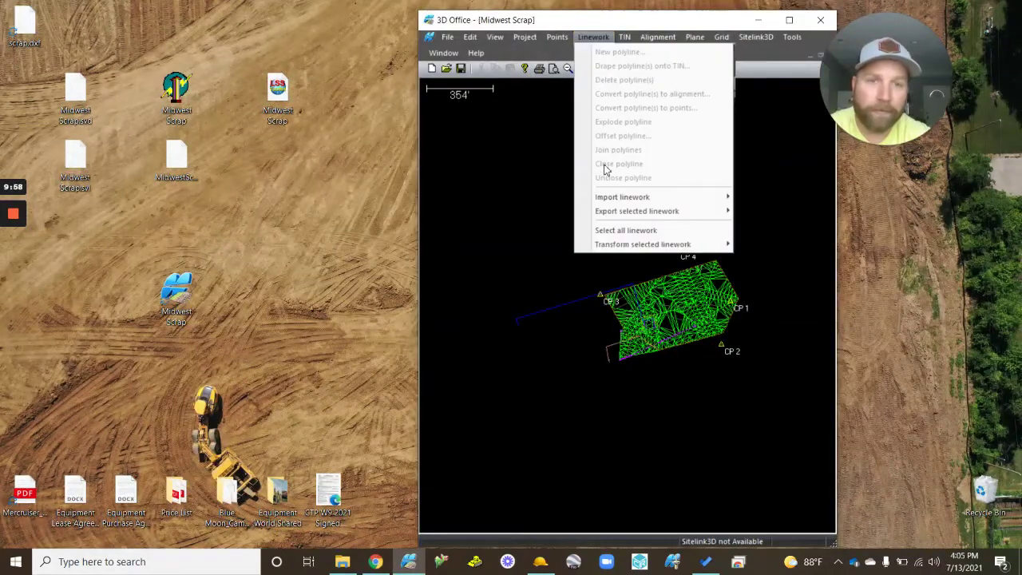
mouse_move(695, 220)
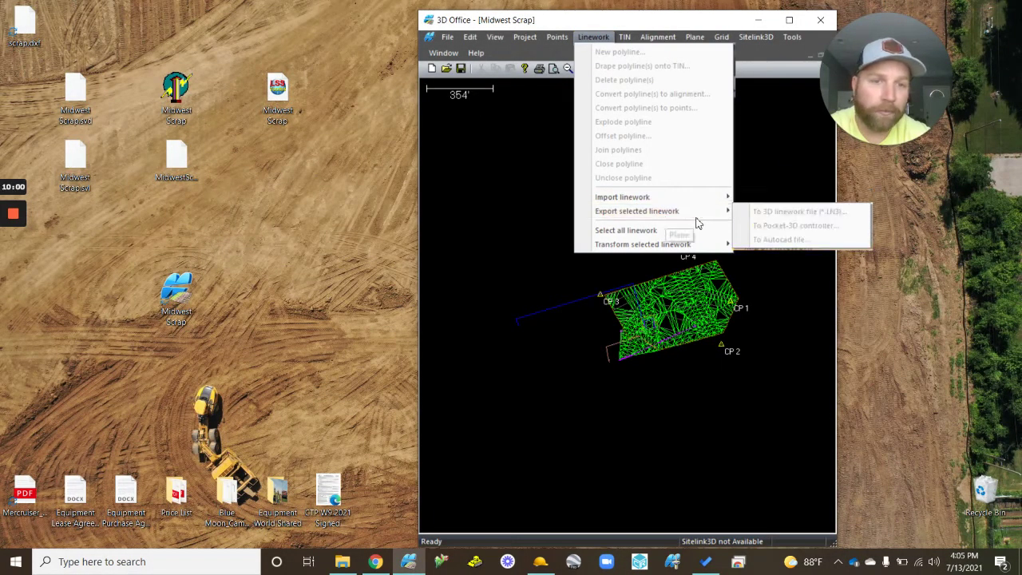
mouse_move(627, 37)
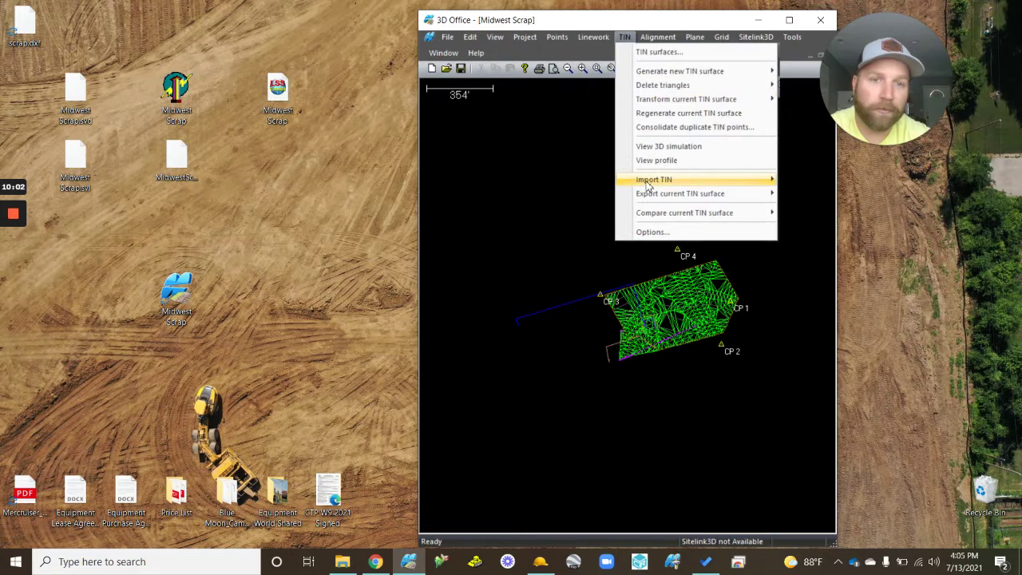
mouse_move(662, 196)
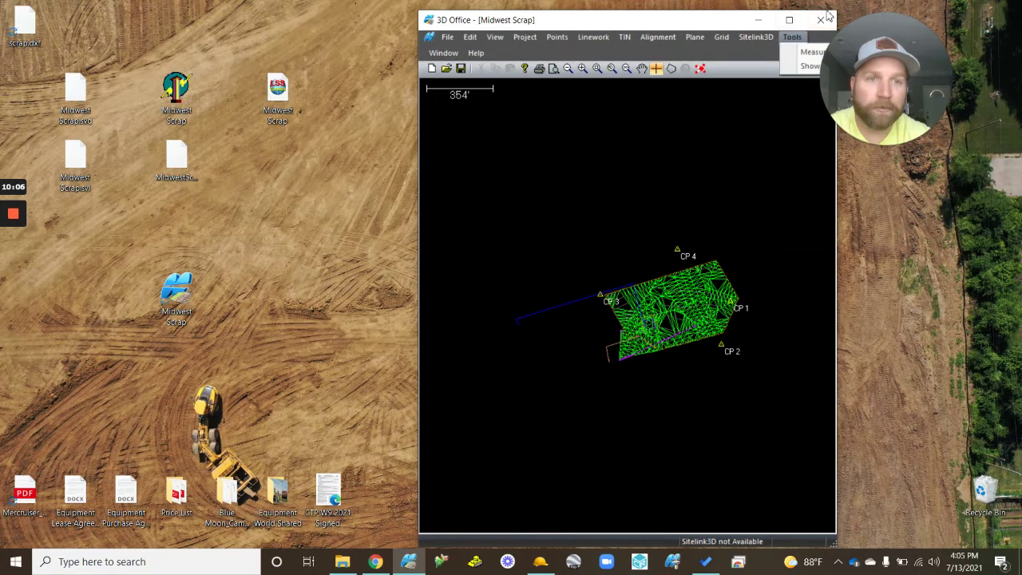
left_click(820, 19)
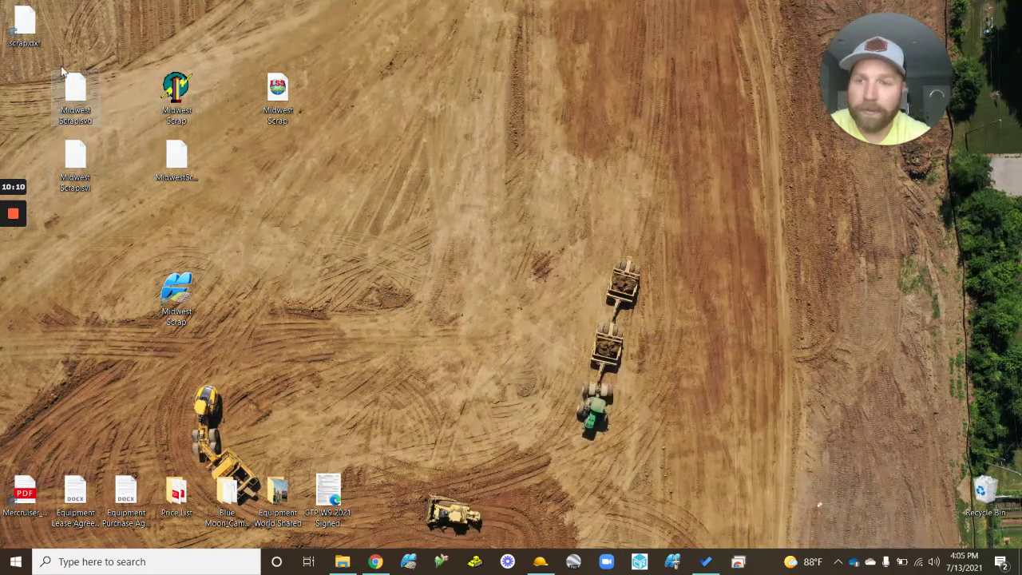
- Reopen Midwest Scrap, check Layer selection & management without changes, then minimize 3D Office
double_click(168, 297)
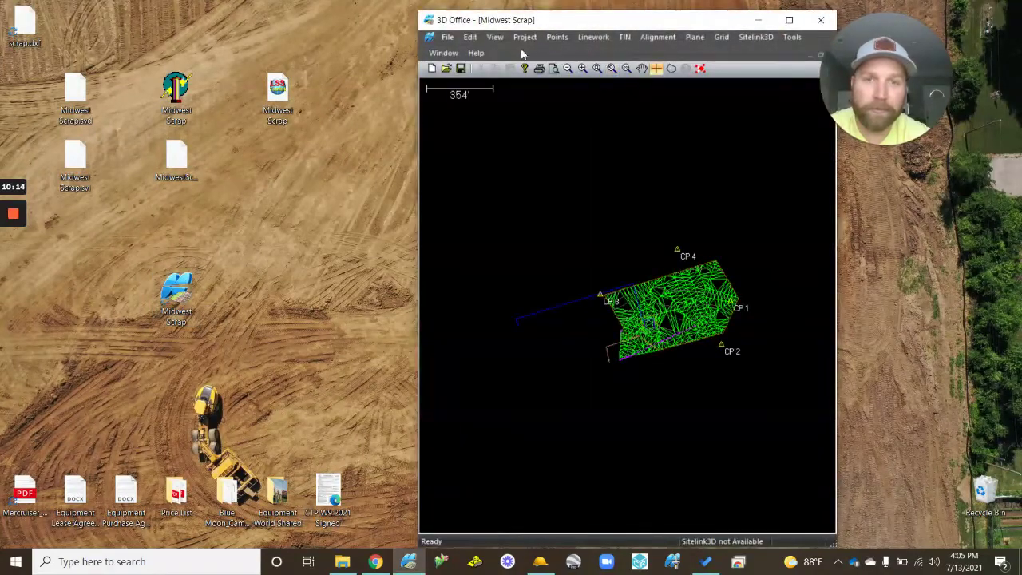
left_click(520, 38)
left_click(585, 71)
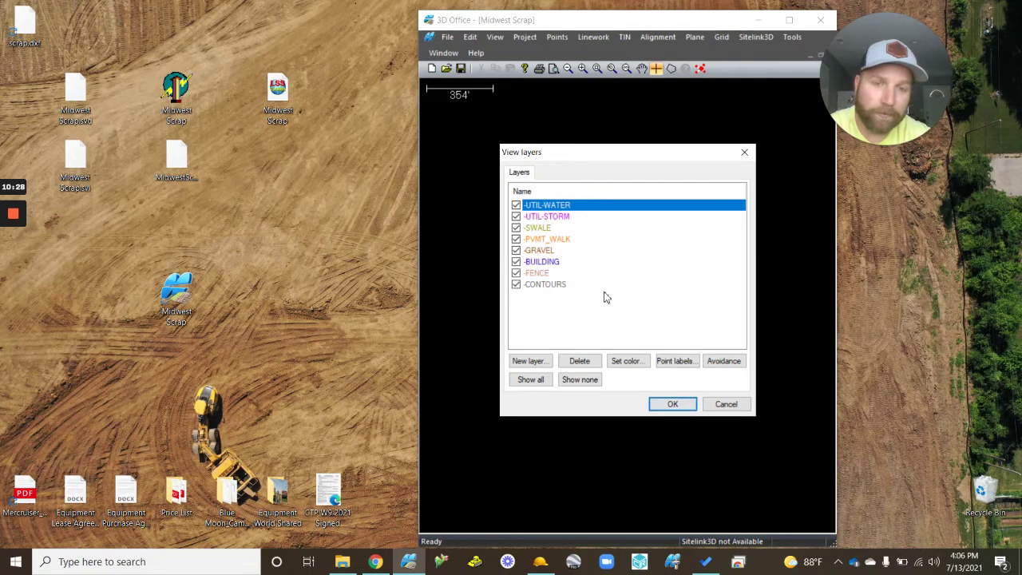
left_click(725, 404)
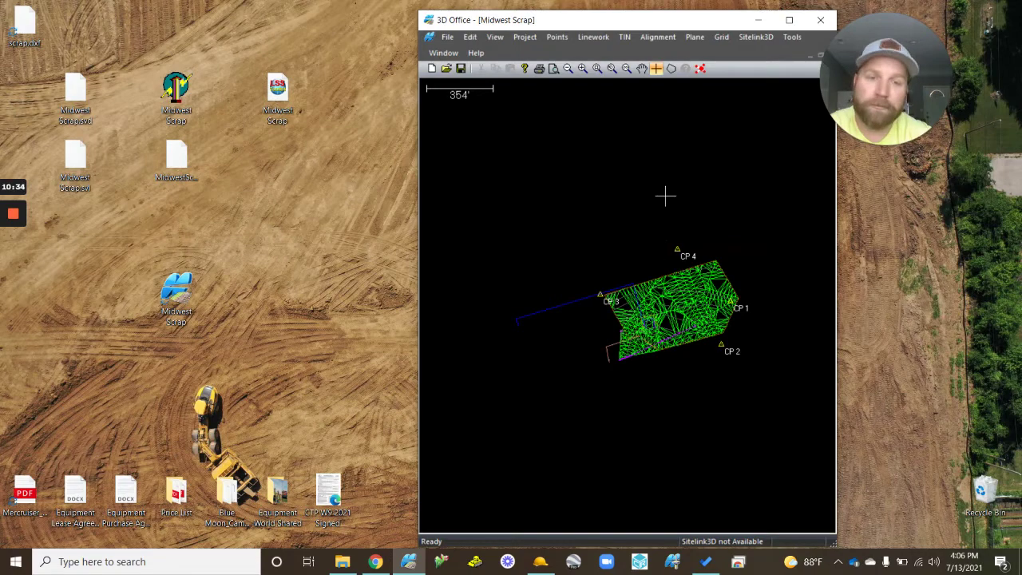
left_click_drag(706, 24, 655, 24)
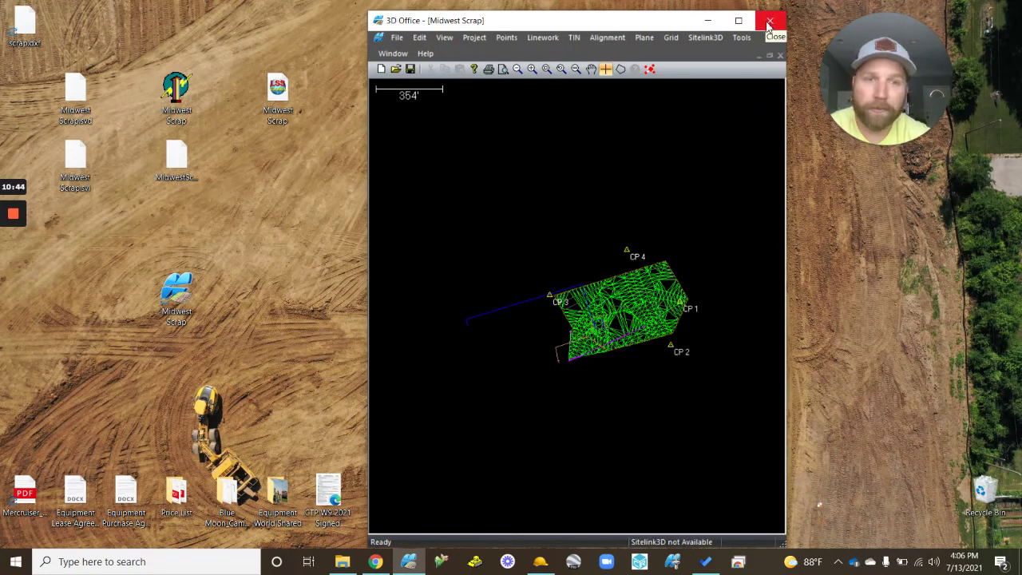
left_click(708, 20)
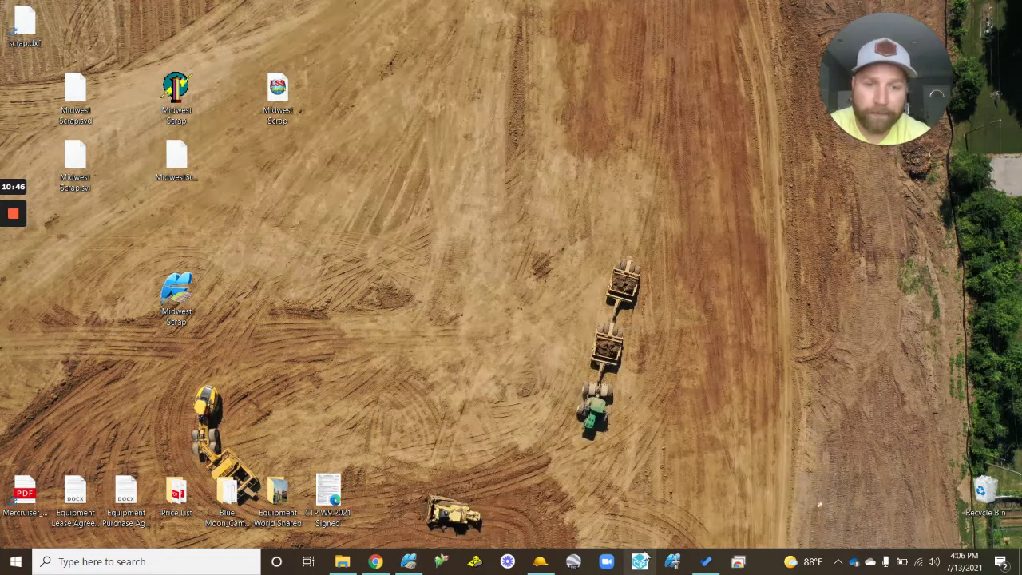